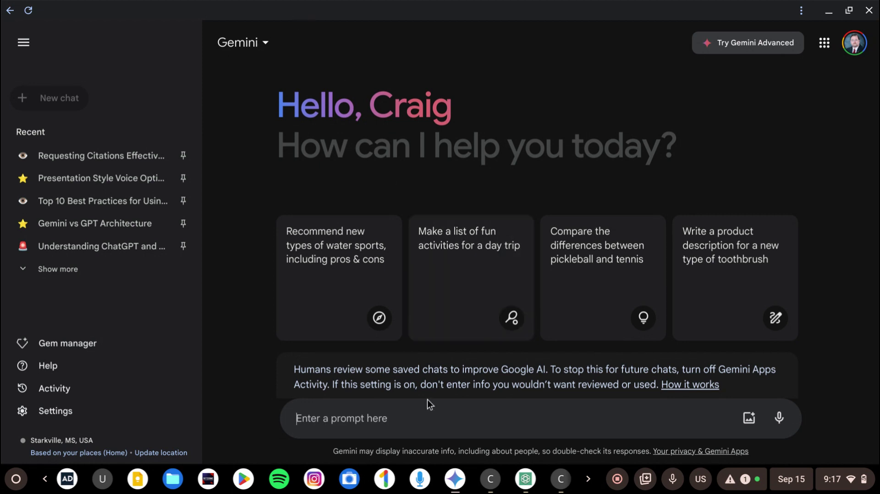
Write a prompt for a paper on chatbots, ChatGPT and Google search, their ethical uses, references, footnotes and bibliographies; copy it and clear the field.
click(339, 423)
text(Generate a paper discussing the definition of chatbots, ChatGPT, and Google search.  Also discuss similarities and differences between chatbots, chatGPT and Google searches,  and their ethical uses.  Cite references, footnotes, and bibliographies)
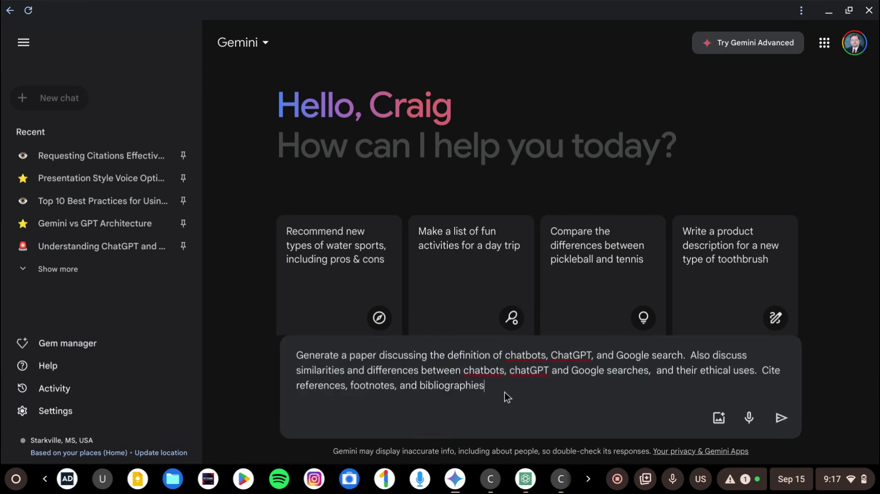
drag(505, 387, 235, 353)
key(ctrl+c)
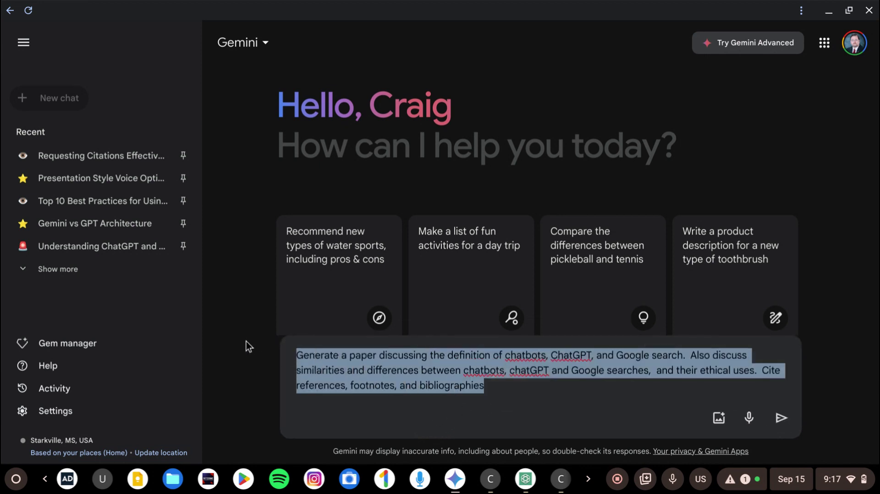
key(BackSpace)
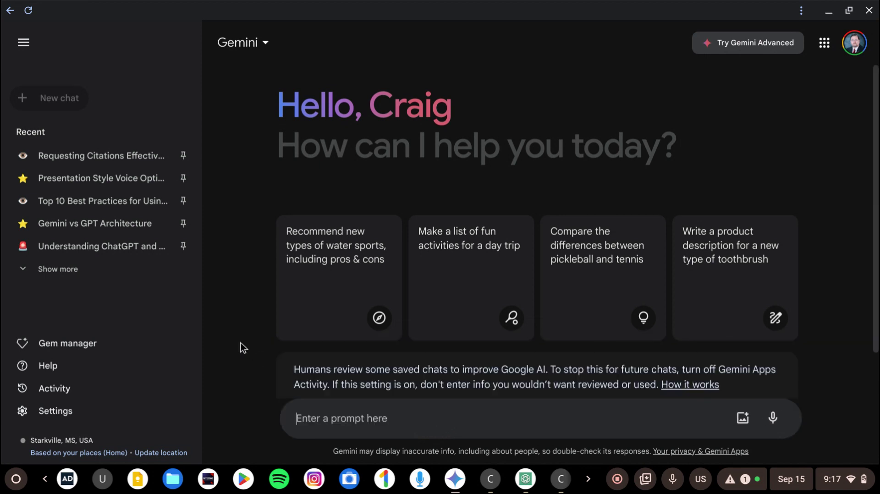
Open the "Gemini vs GPT Architecture" chat and read the answer about using Chatbot and ChatGPT interchangeably.
click(120, 227)
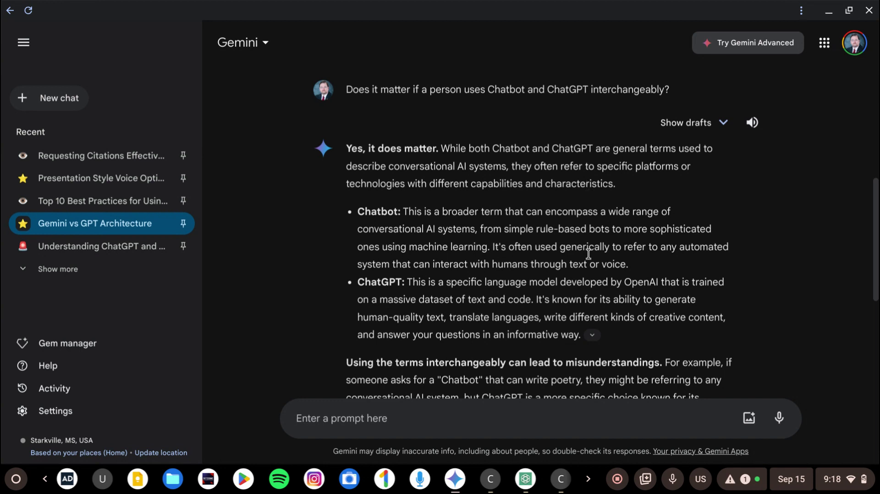
scroll(553, 240, down, 3)
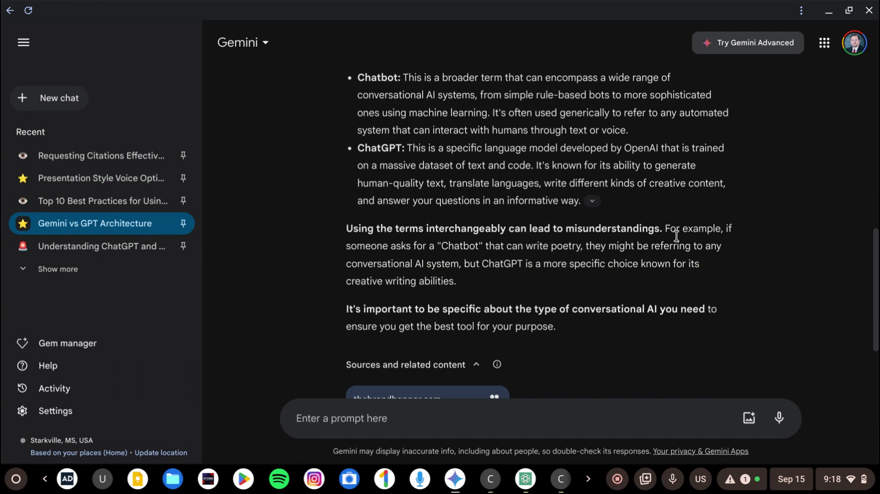
scroll(676, 236, down, 1)
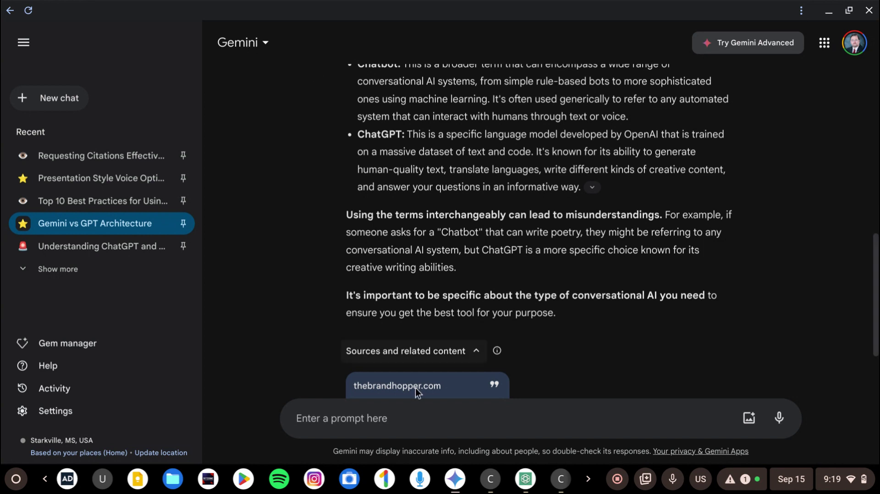
Submit the copied paper prompt in the "Gemini vs GPT Architecture" chat without its "Cite references, footnotes, and bibliographies" sentence.
click(384, 418)
key(ctrl+v)
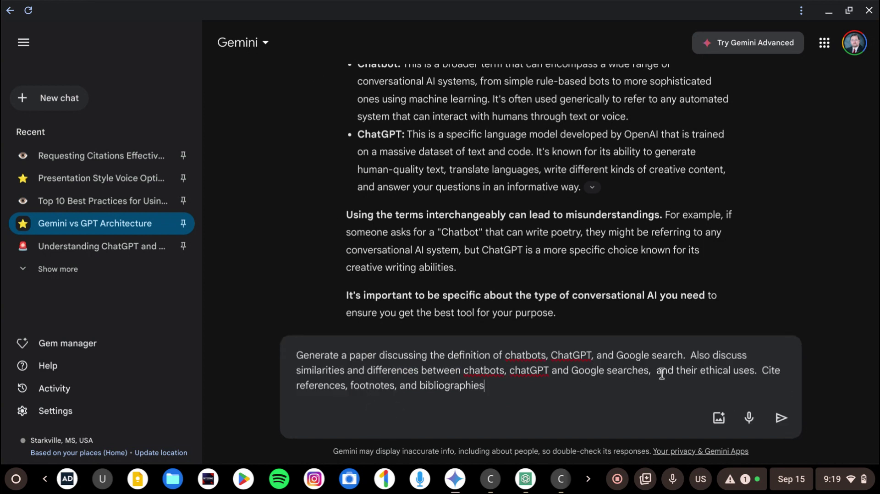
click(763, 373)
drag(763, 372, 769, 400)
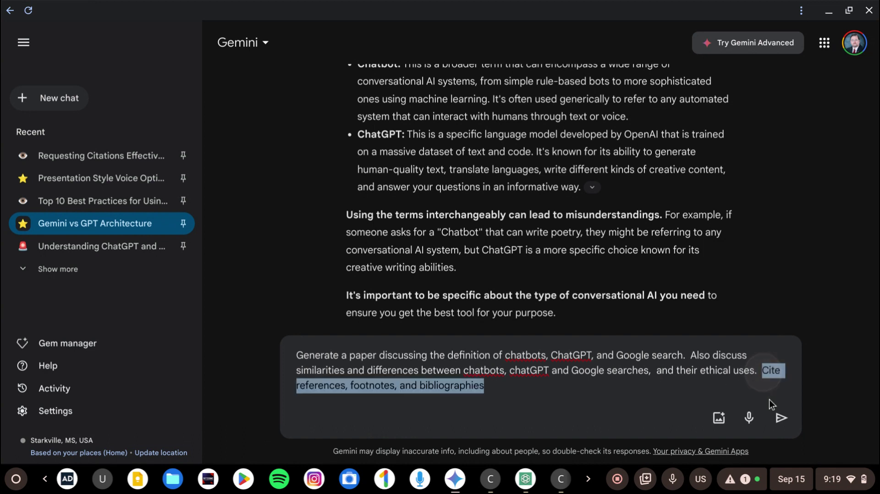
key(BackSpace)
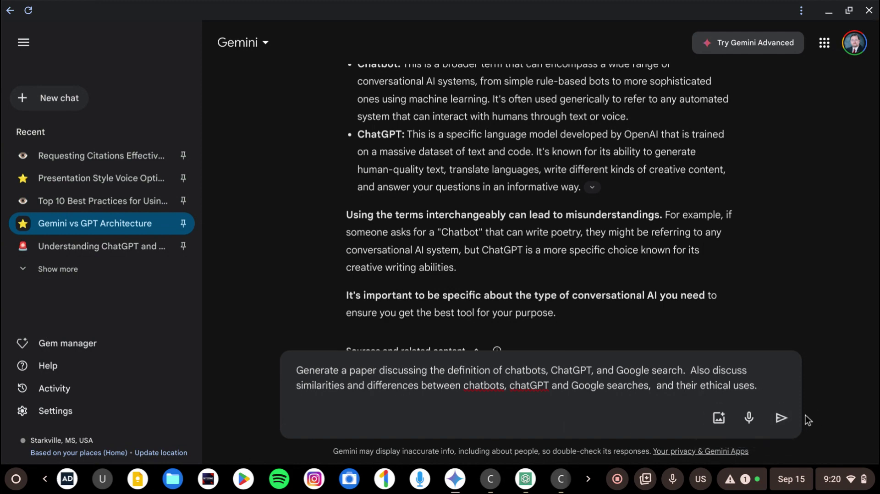
click(781, 419)
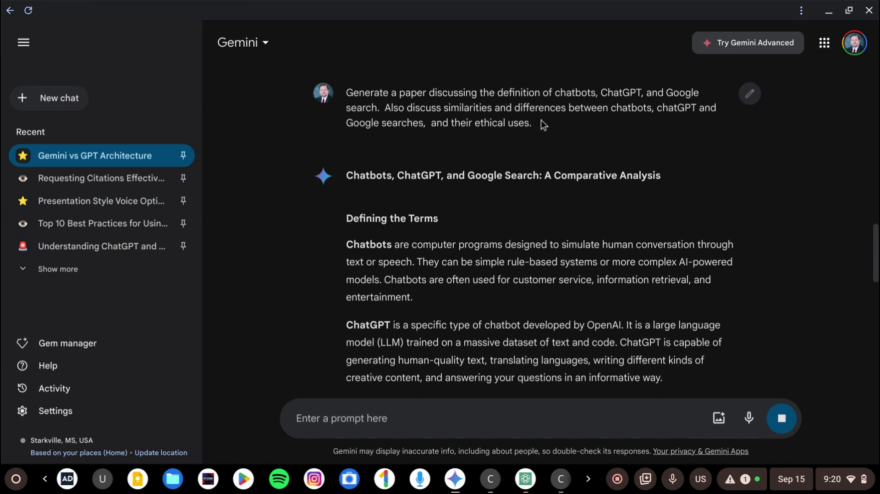
Examine the generated comparative paper from its definitions through the ethical considerations and the listed sources.
scroll(545, 232, down, 1)
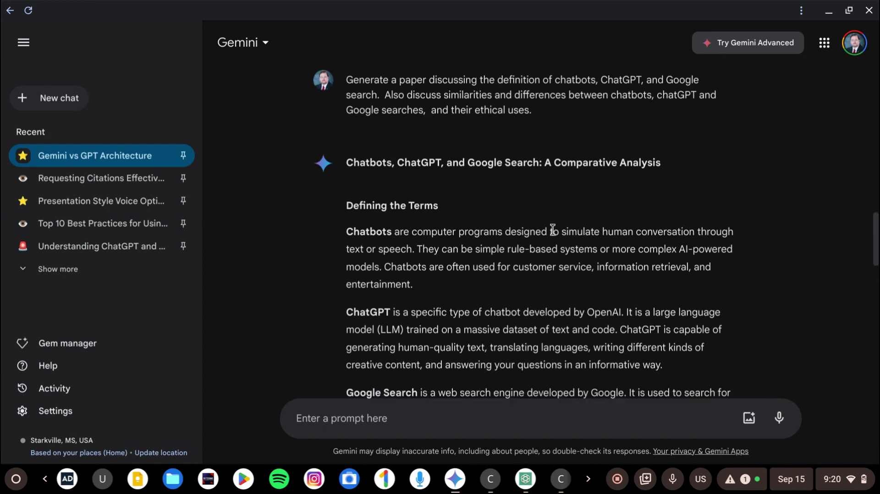
scroll(552, 230, down, 1)
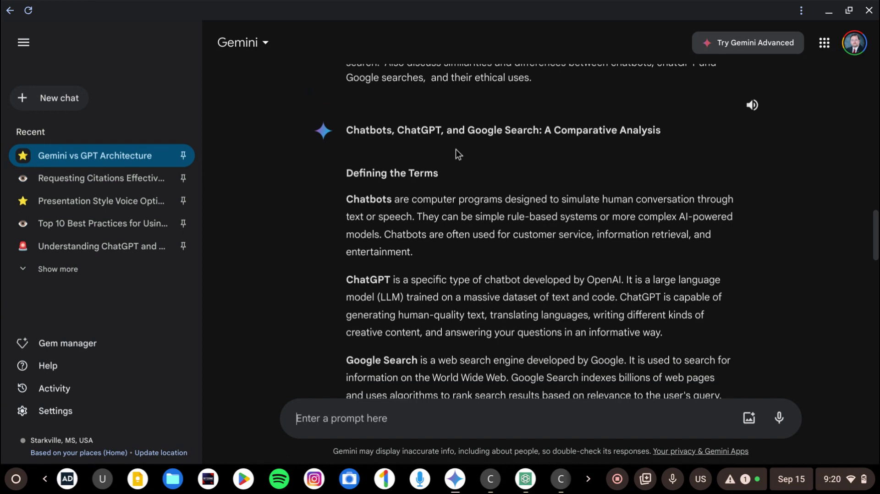
scroll(449, 188, down, 3)
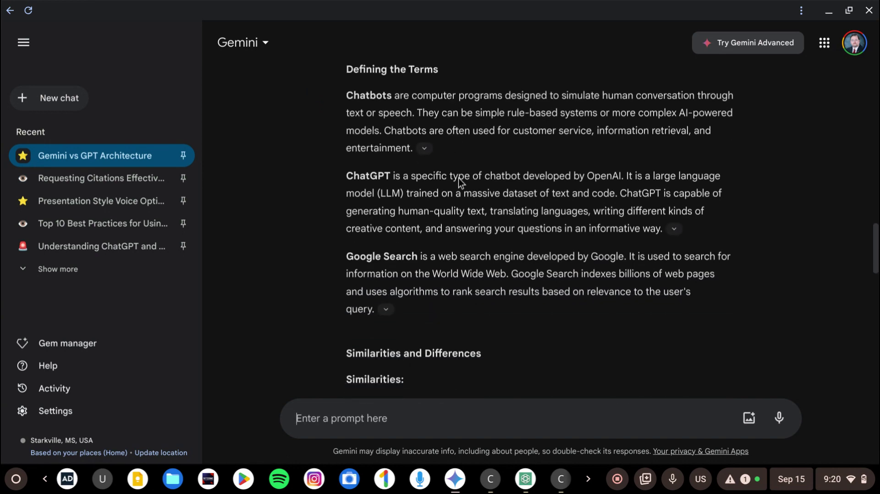
scroll(460, 177, down, 10)
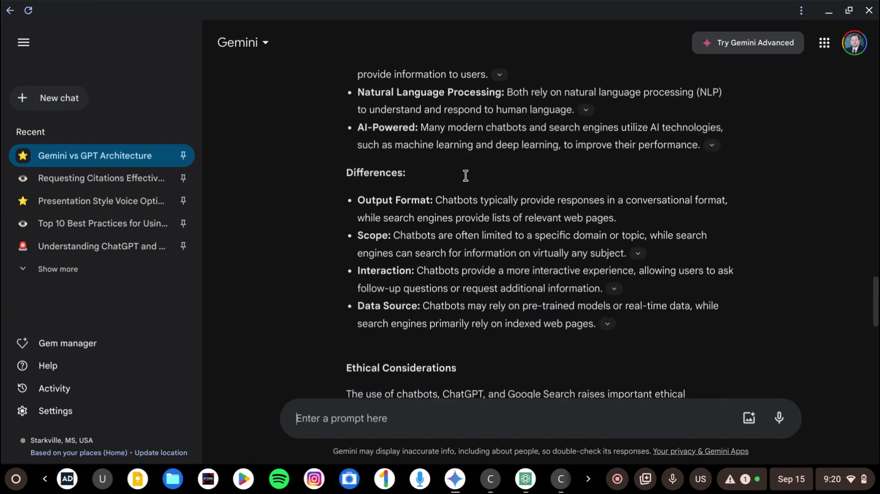
scroll(466, 175, down, 10)
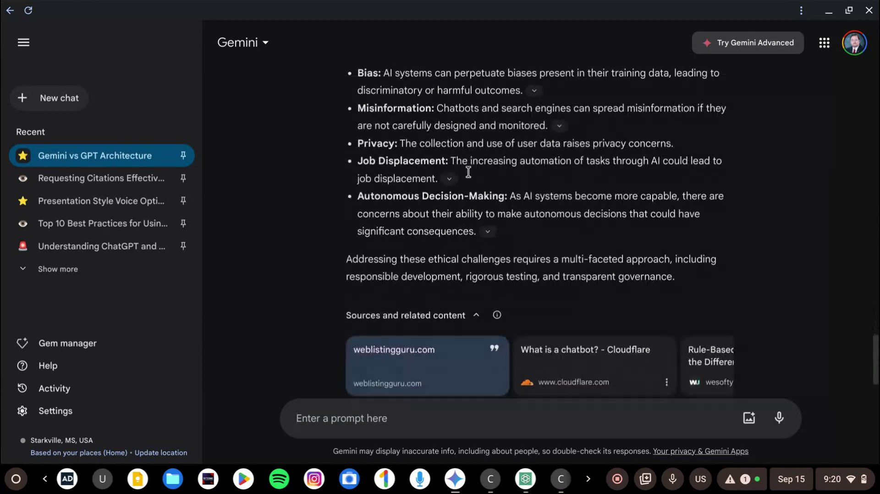
scroll(468, 172, up, 1)
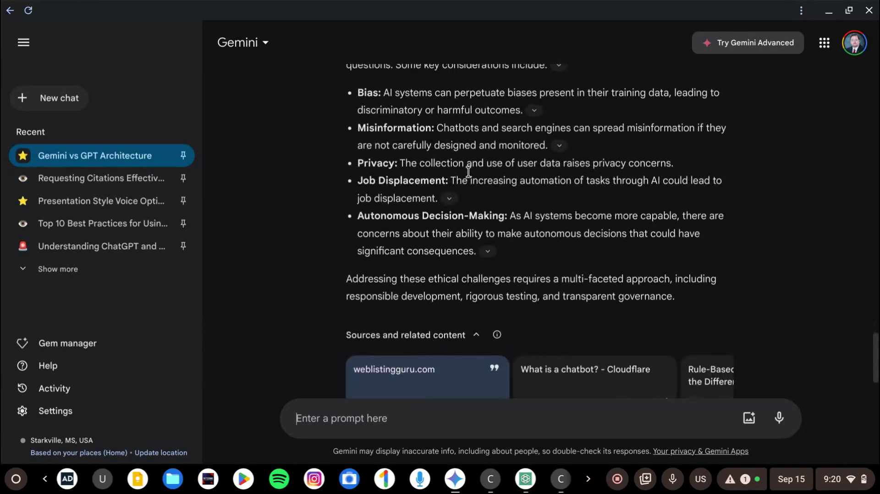
scroll(469, 172, up, 2)
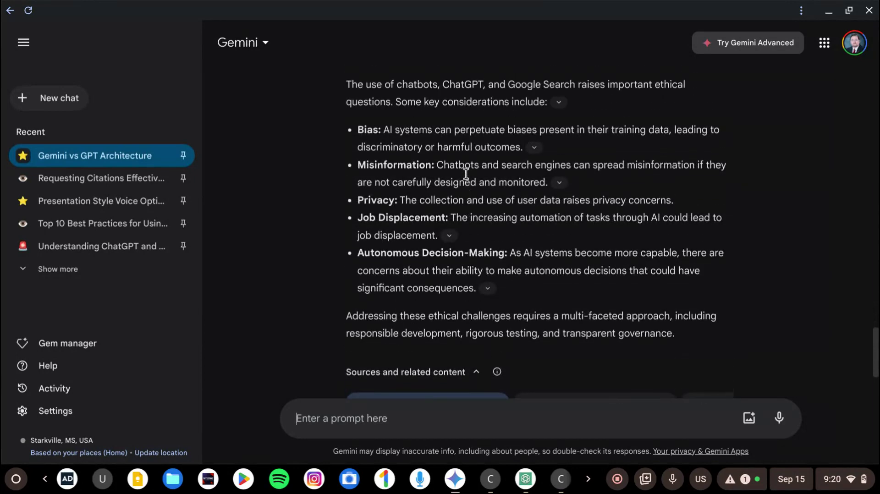
scroll(463, 174, up, 15)
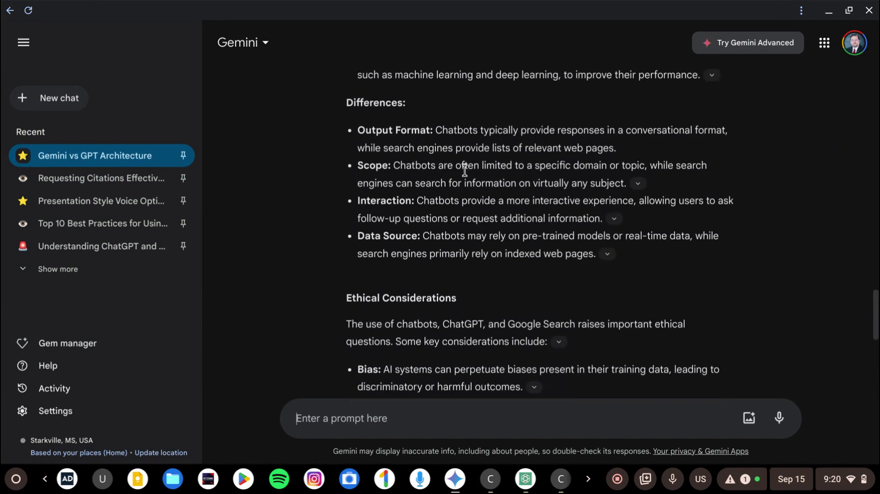
scroll(464, 170, up, 20)
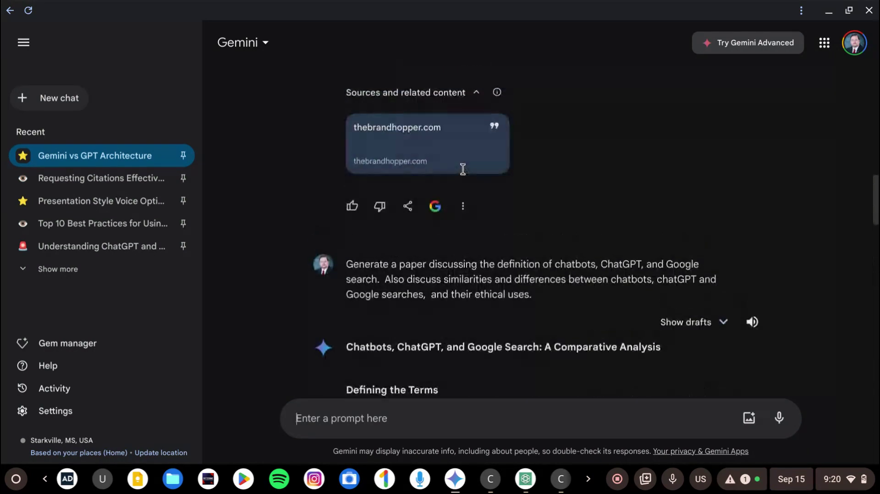
scroll(463, 170, down, 3)
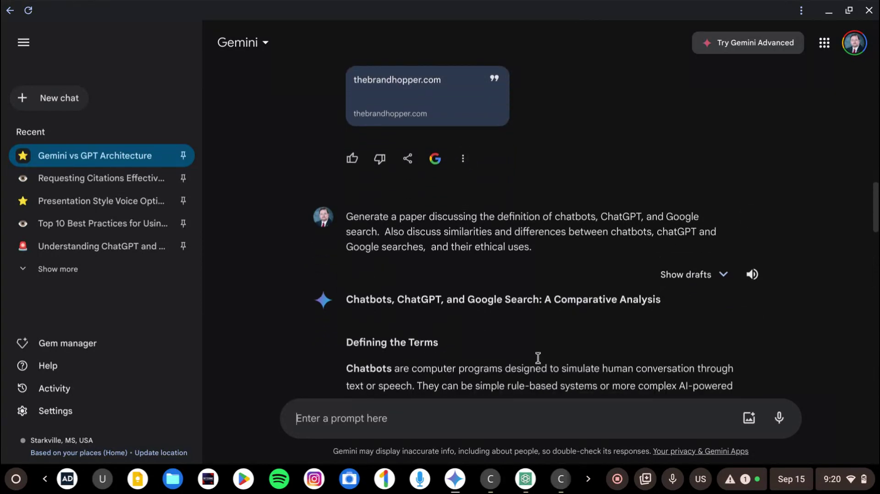
mouse_move(502, 216)
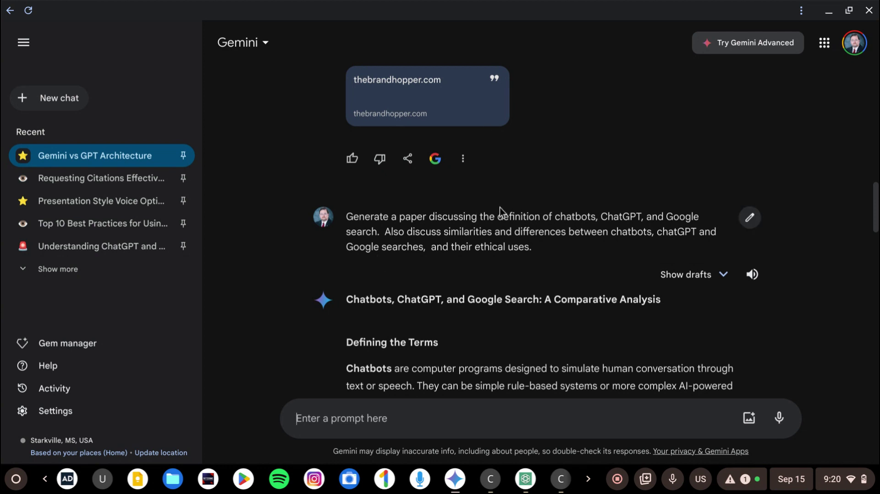
scroll(502, 206, down, 15)
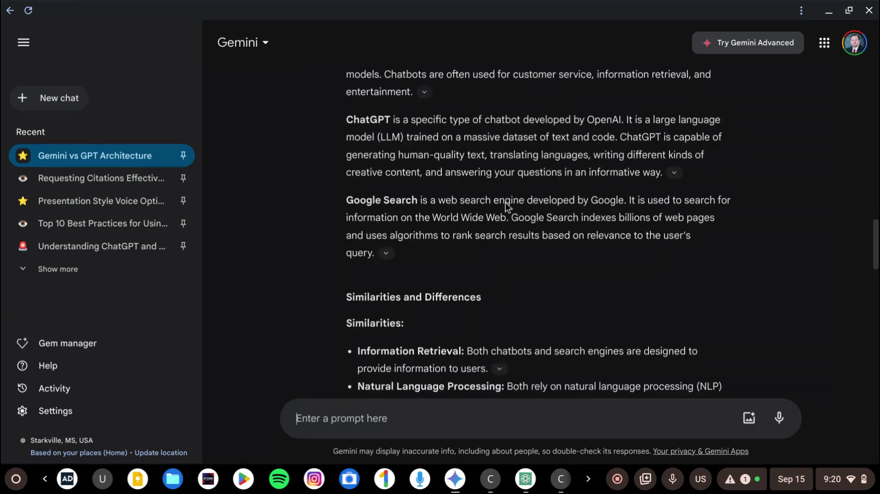
scroll(508, 202, down, 7)
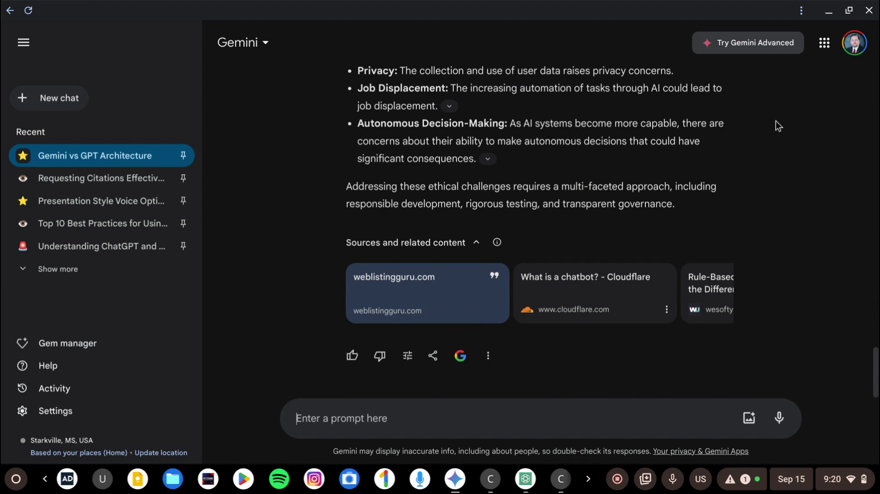
Review the earlier questions and answers in this chat, including the source cited for the Chatbot and ChatGPT answer.
scroll(776, 120, up, 6)
scroll(782, 152, up, 15)
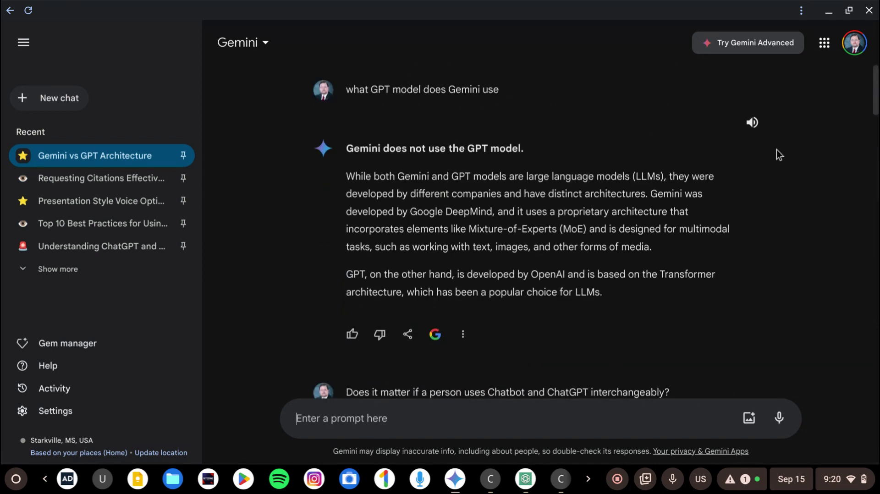
scroll(776, 150, down, 3)
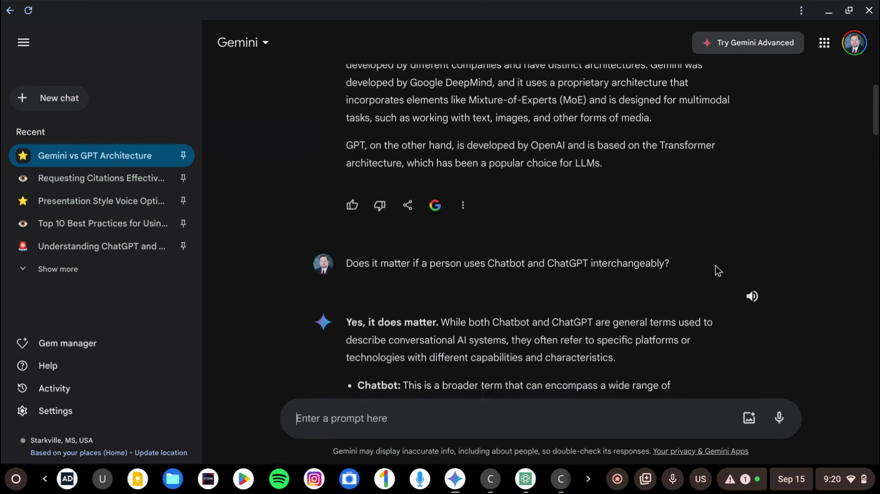
scroll(722, 236, down, 7)
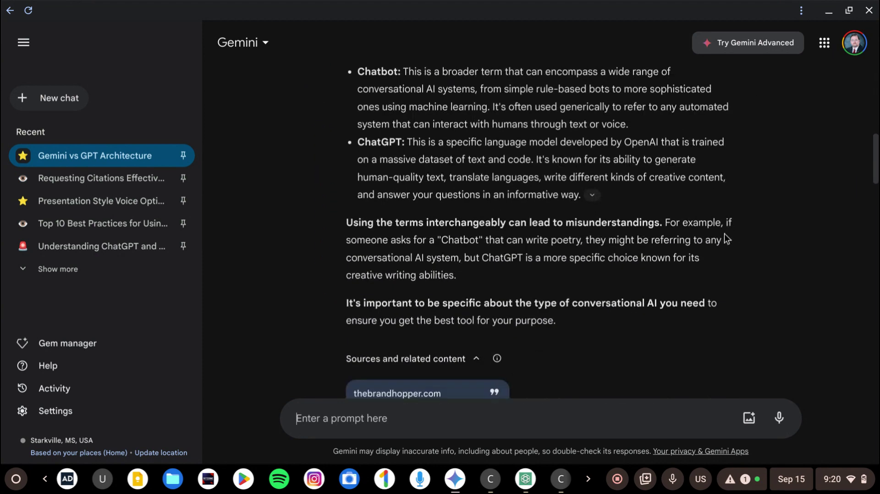
scroll(725, 239, down, 3)
scroll(530, 298, down, 1)
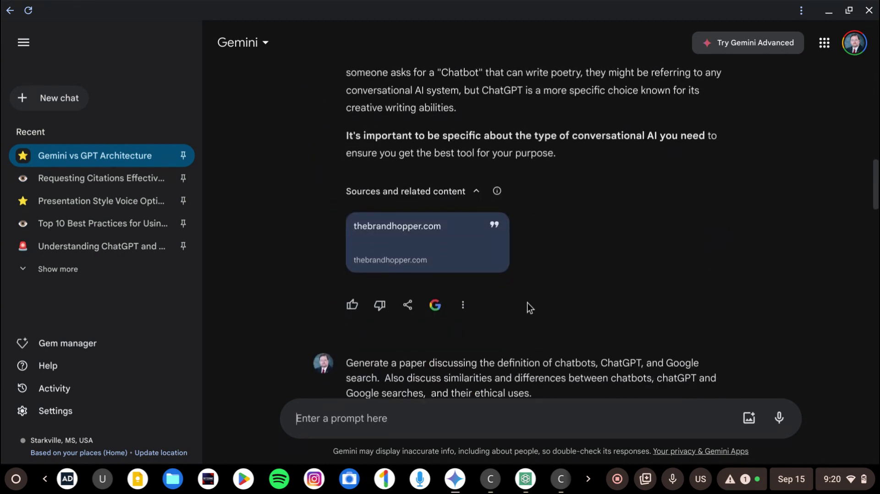
Start a new chat and submit the same paper prompt, cutting out the "Cite references, footnotes, and bibliographies" sentence first.
click(64, 105)
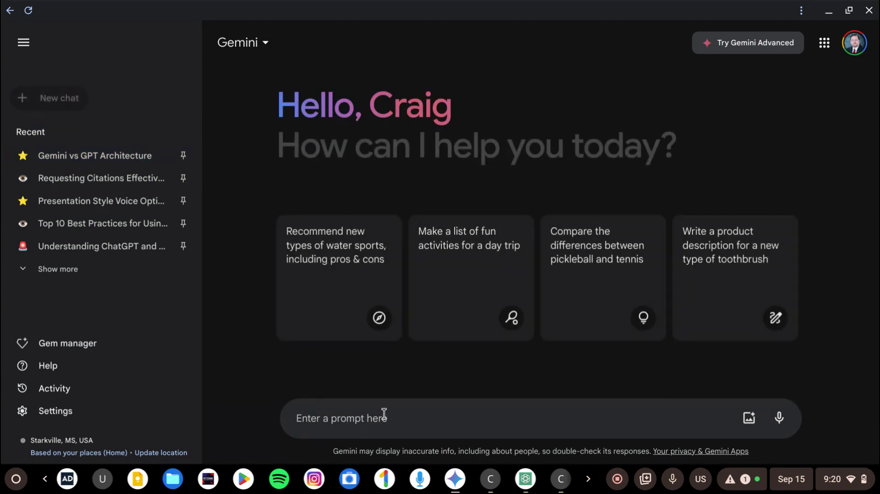
text(Generate a paper discussing the definition of chatbots, ChatGPT, and Google search.  Also discuss similarities and differences between chatbots, chatGPT and Google searches,  and their ethical uses.  Cite references, footnotes, and bibliographies)
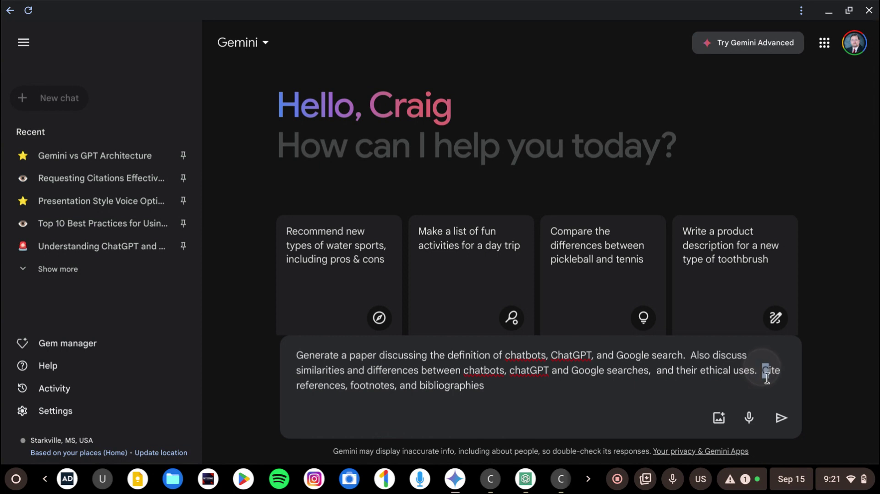
drag(762, 369, 769, 396)
key(ctrl+c)
key(BackSpace)
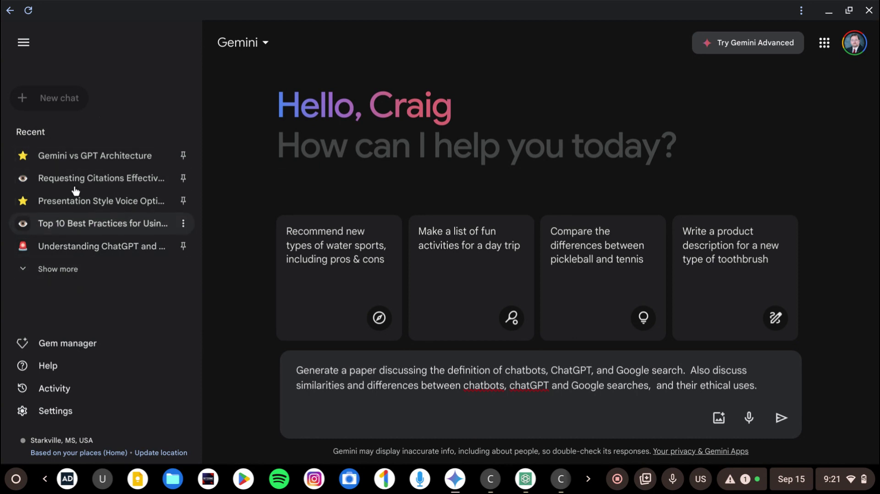
click(781, 419)
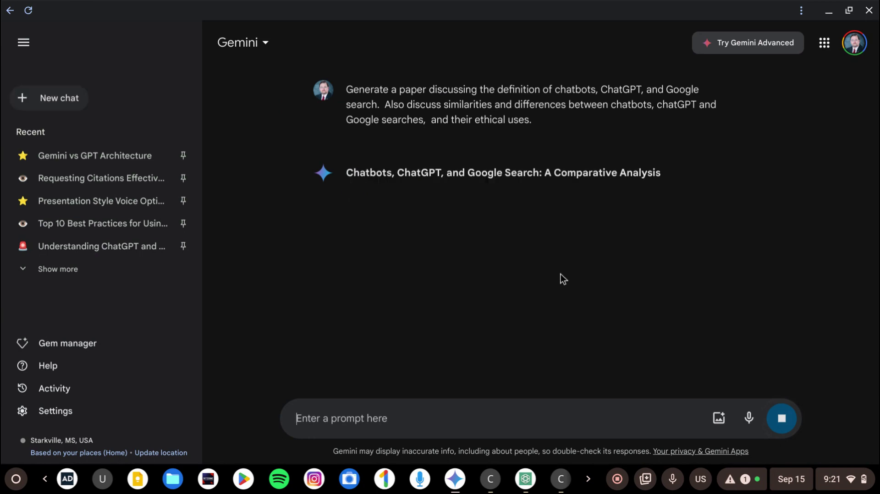
Look through the new chat's paper, checking its definitions, differences, ethical considerations and conclusion for any sources.
scroll(590, 256, down, 2)
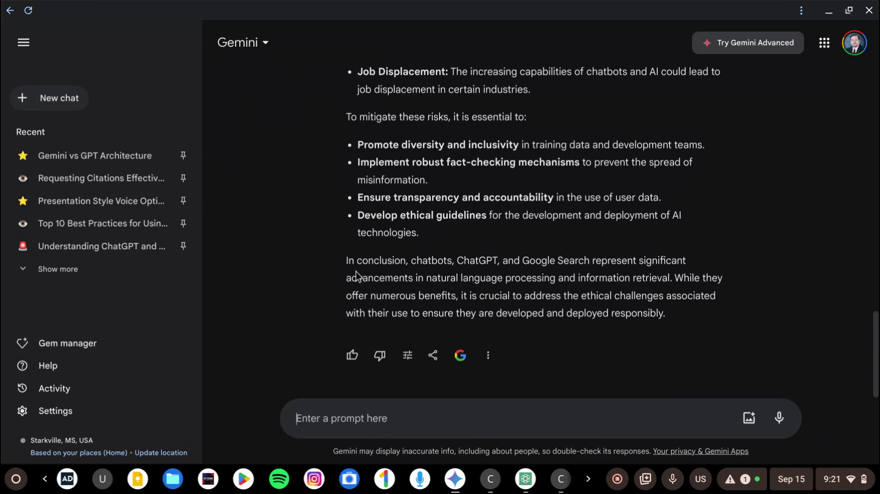
scroll(486, 232, up, 15)
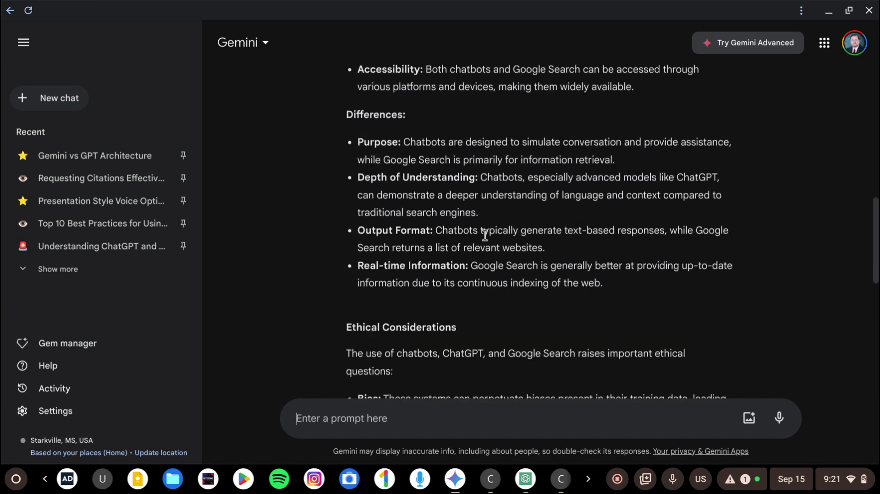
scroll(486, 235, up, 3)
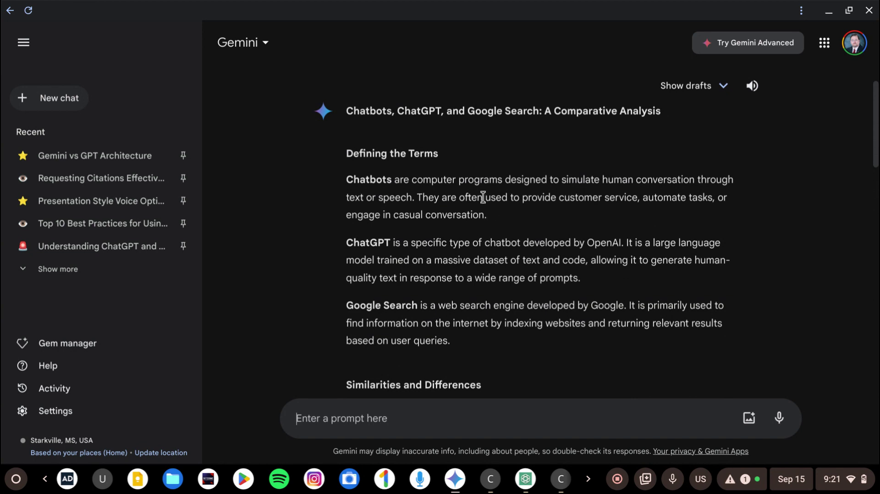
scroll(489, 195, down, 1)
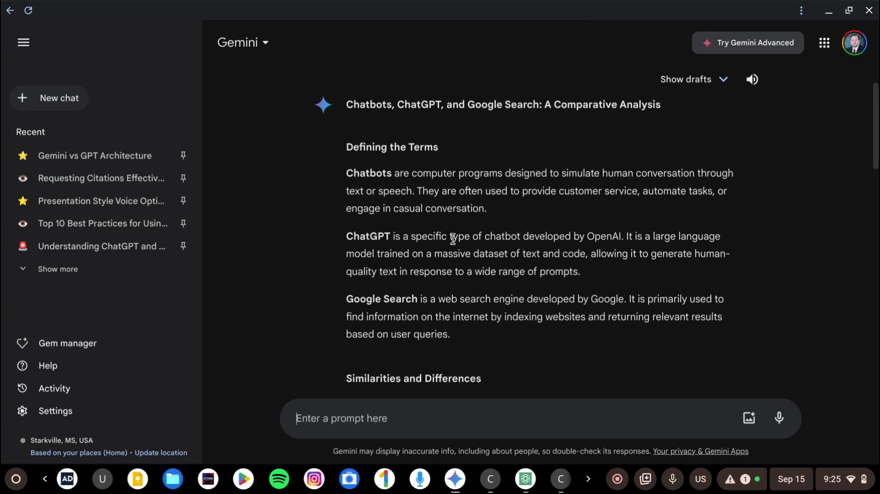
Reread the new chat's paper from its term definitions through the similarities, differences and ethical considerations to the closing paragraph.
scroll(472, 192, down, 2)
scroll(472, 192, down, 3)
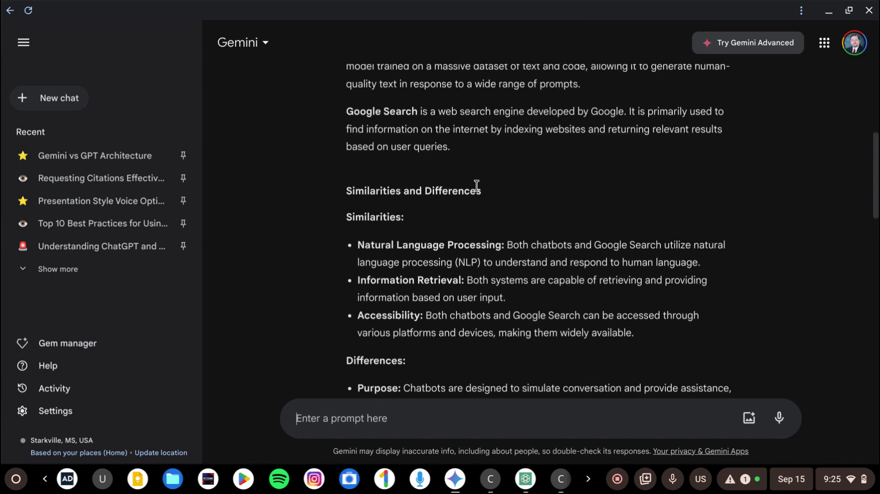
scroll(431, 303, down, 2)
scroll(434, 306, down, 3)
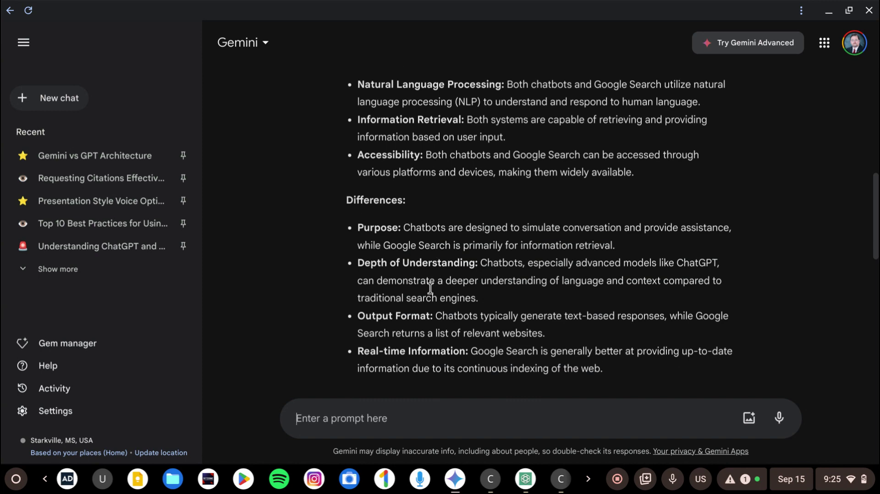
scroll(434, 256, down, 3)
scroll(436, 275, down, 2)
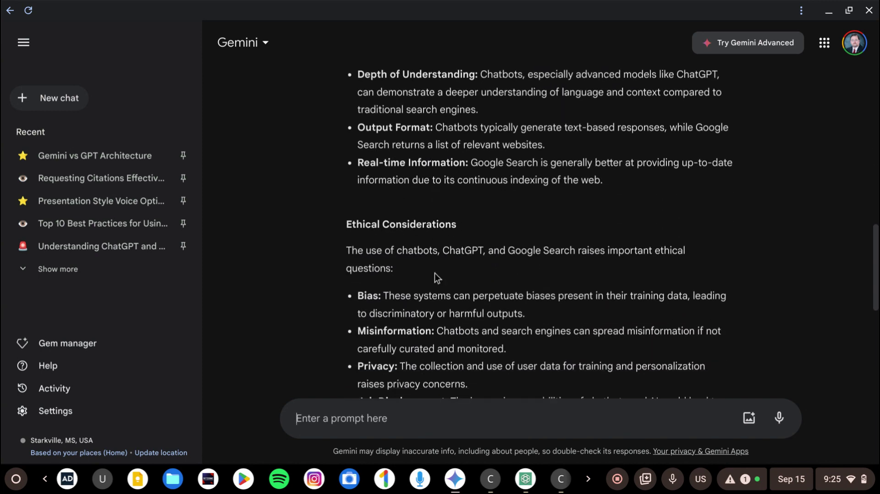
scroll(435, 274, down, 10)
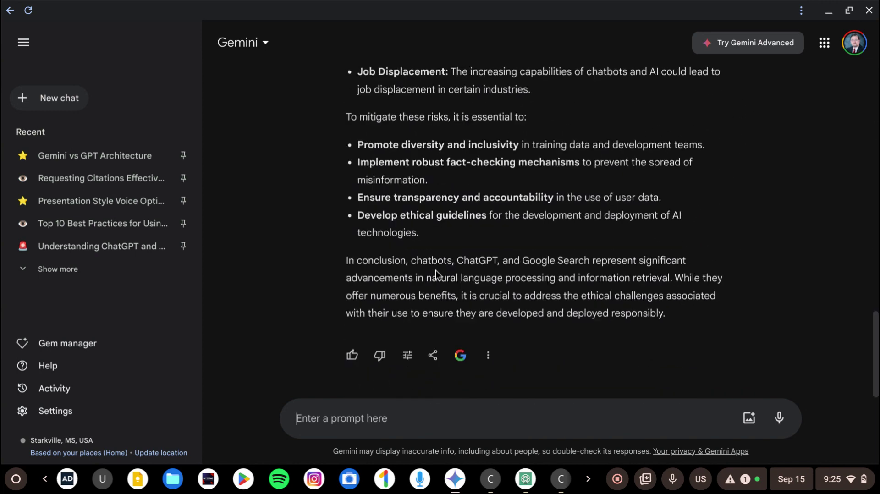
scroll(605, 219, up, 2)
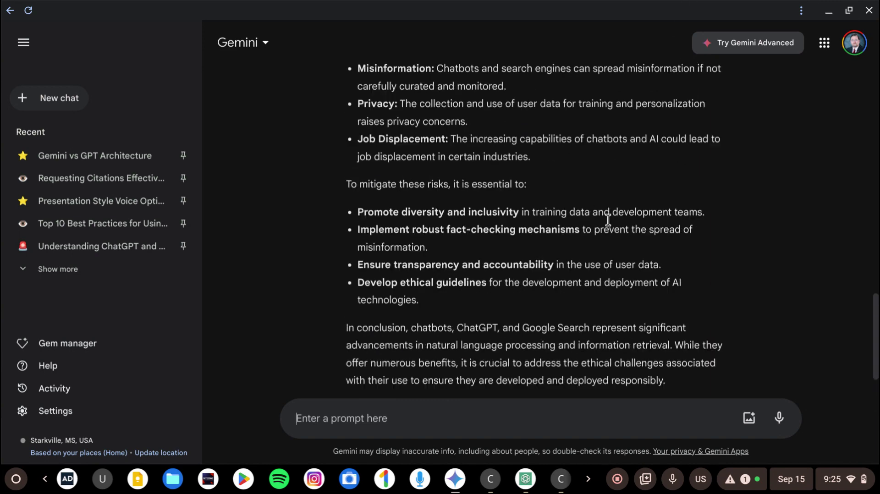
Reopen the submitted paper prompt for editing and append the sentence "Cite references, footnotes, and bibliographies".
scroll(608, 220, up, 20)
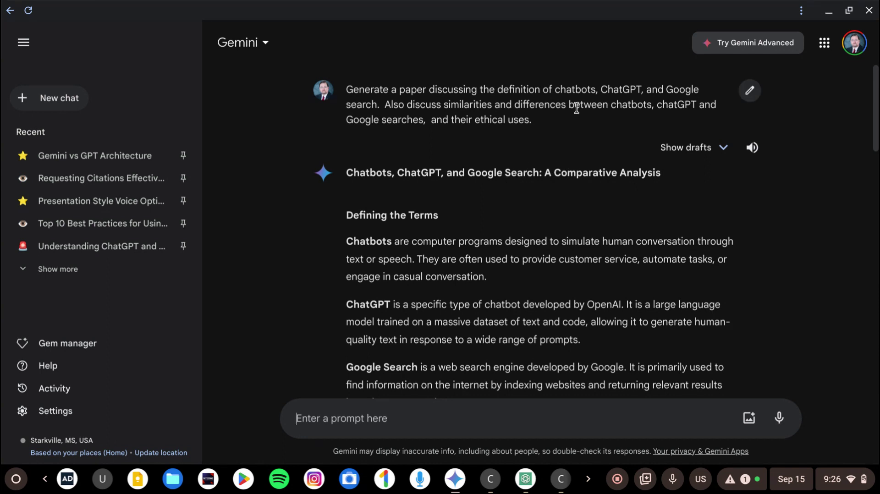
click(750, 94)
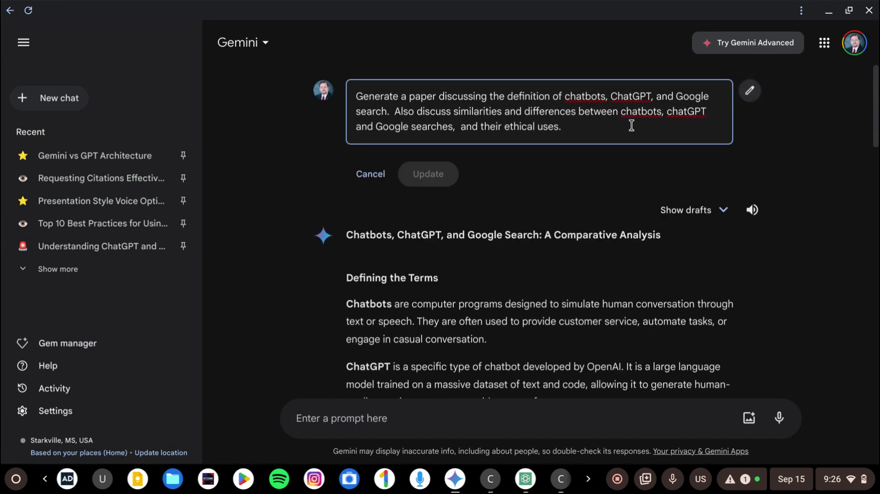
drag(631, 125, 319, 64)
key(Right)
key(ctrl+v)
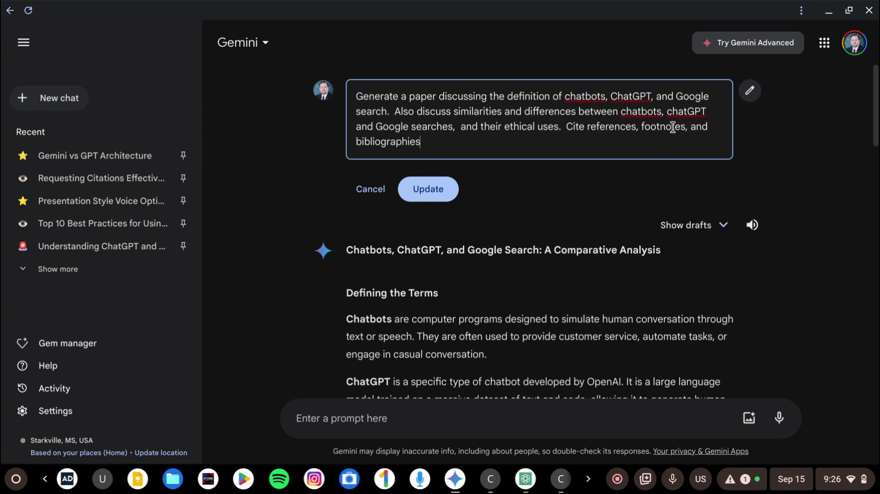
Insert "create" before both "footnotes" and "bibliographies" in the prompt and submit the update to regenerate the paper.
click(640, 127)
text(create)
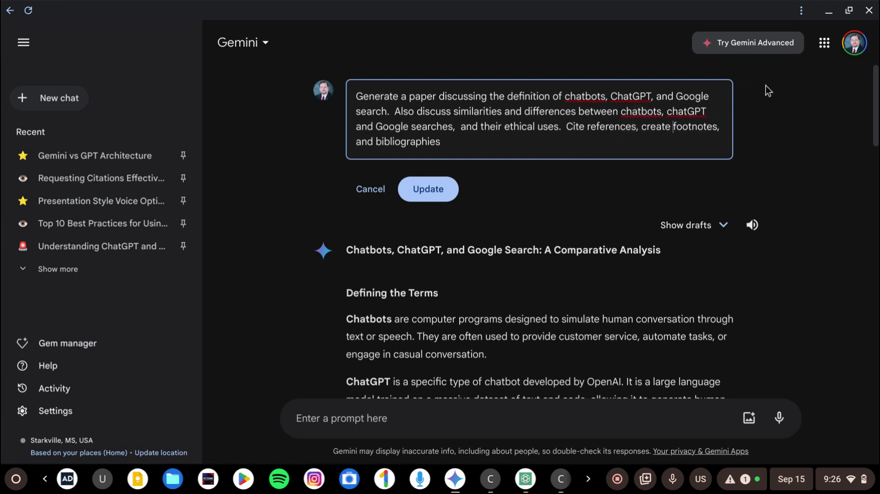
click(376, 143)
text(create)
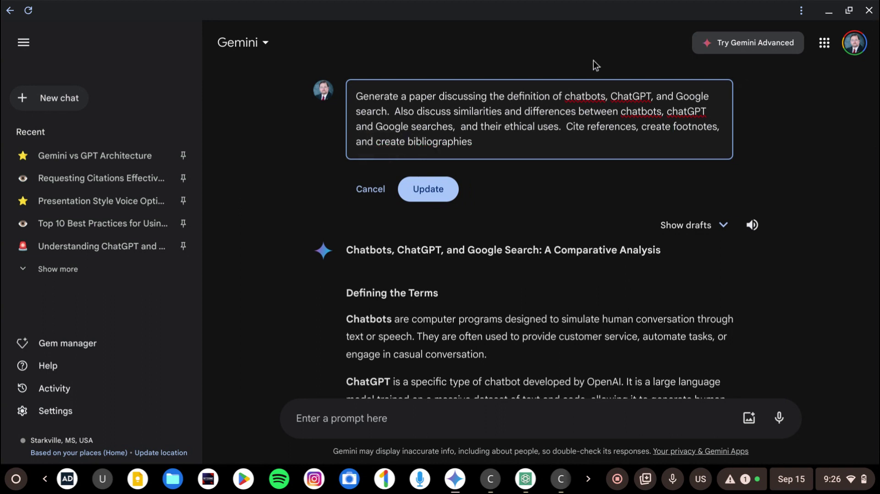
key(ctrl+a)
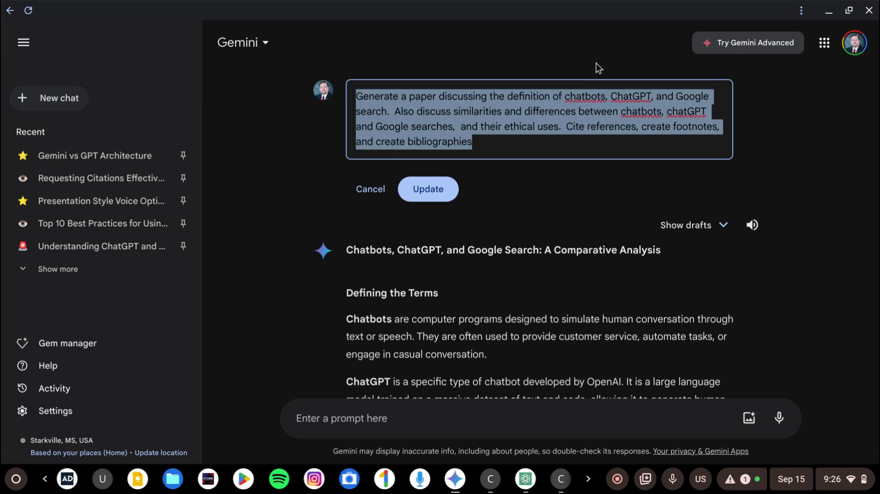
click(814, 131)
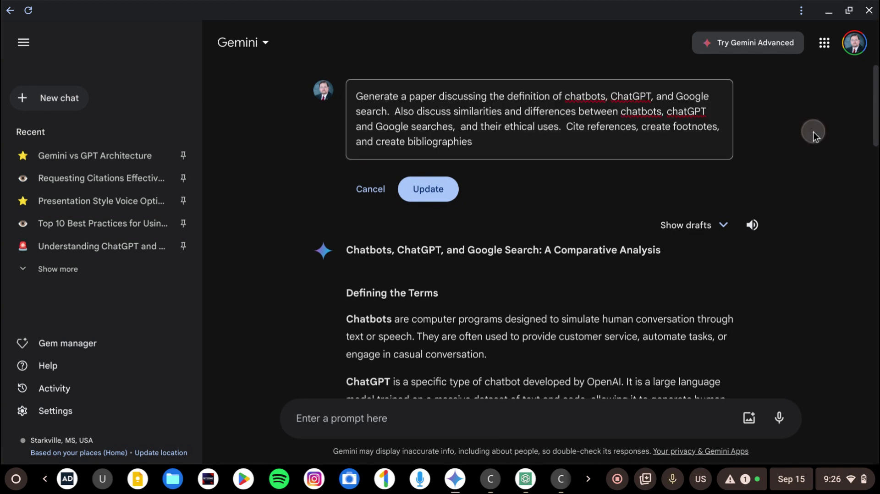
click(429, 189)
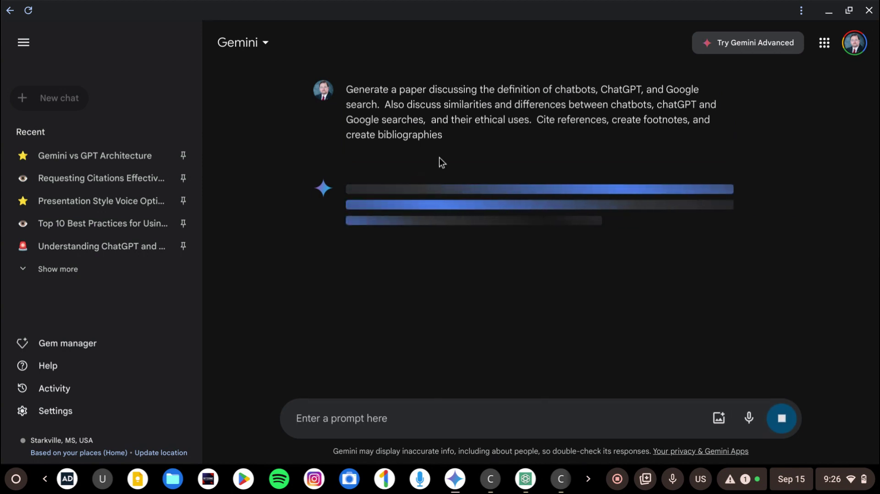
Look through the regenerated paper from its definitions to the conclusion and the sources and related content.
scroll(458, 174, down, 1)
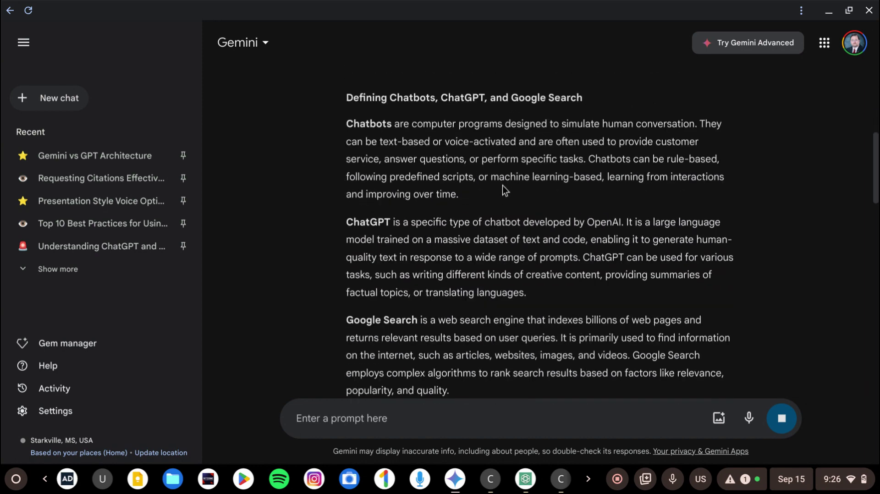
scroll(503, 184, down, 6)
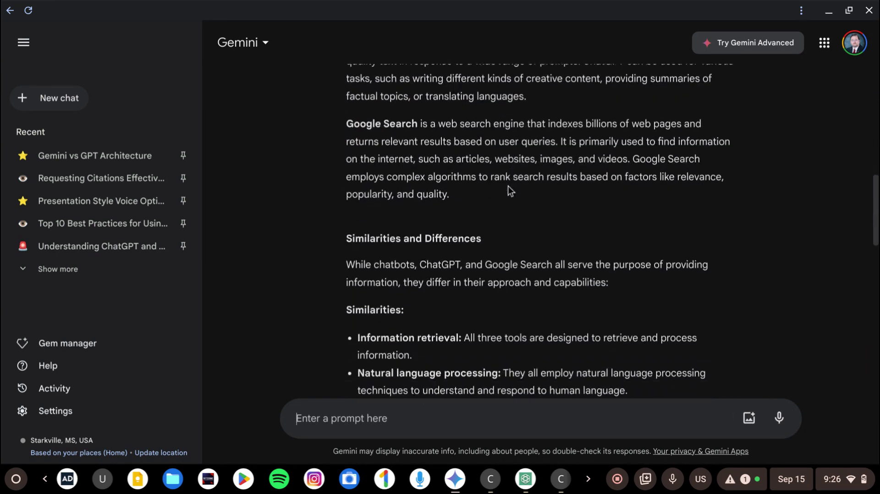
scroll(509, 185, down, 7)
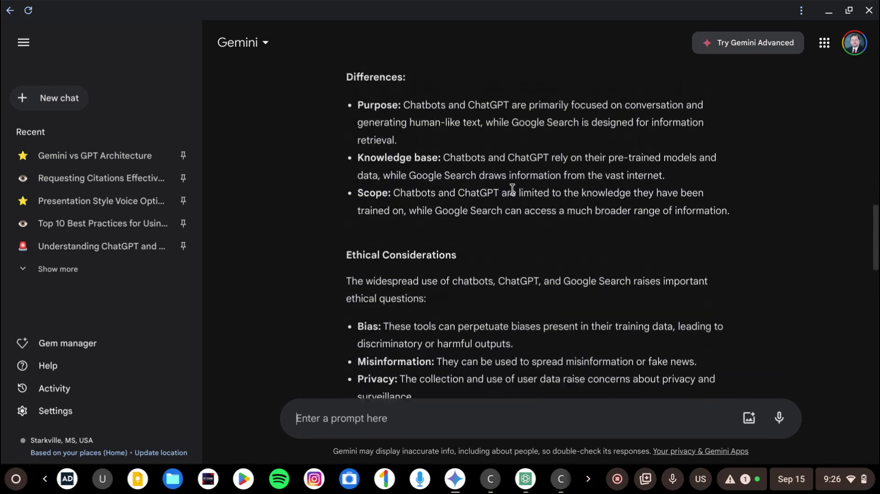
scroll(513, 189, down, 8)
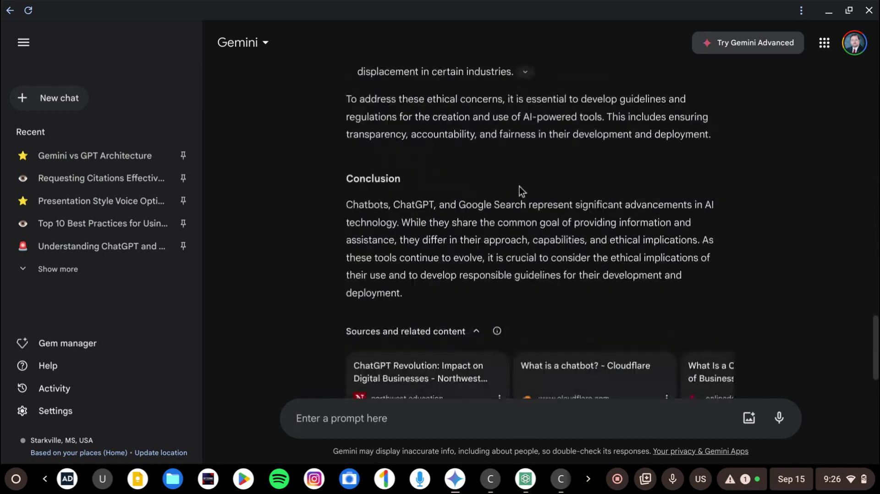
scroll(520, 188, down, 2)
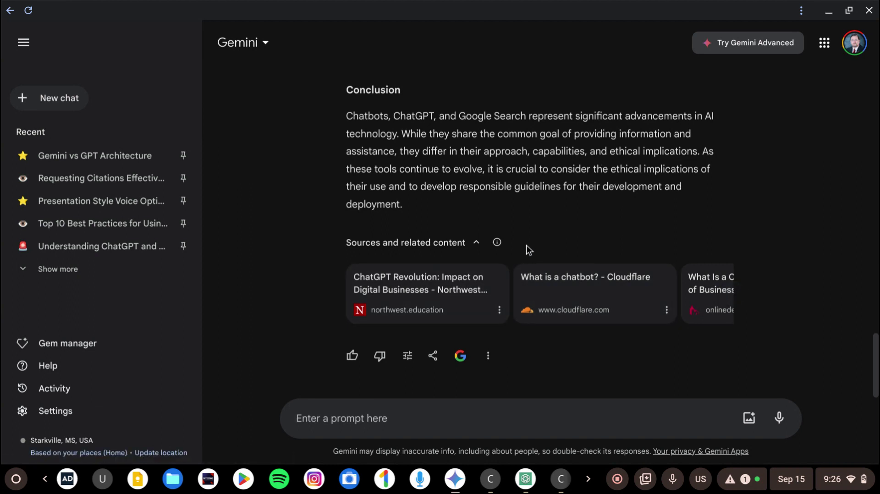
Go back through the regenerated paper from the conclusion to the introduction, checking which passages have expandable source references.
scroll(596, 211, up, 2)
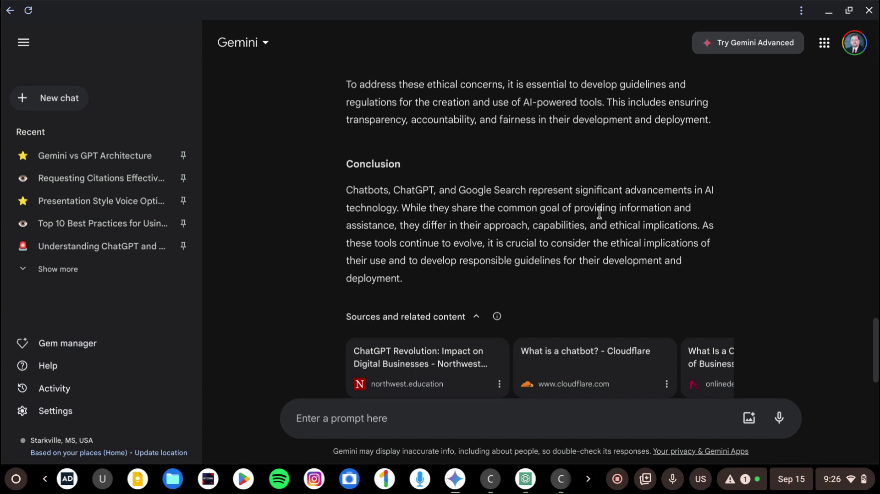
scroll(599, 212, up, 1)
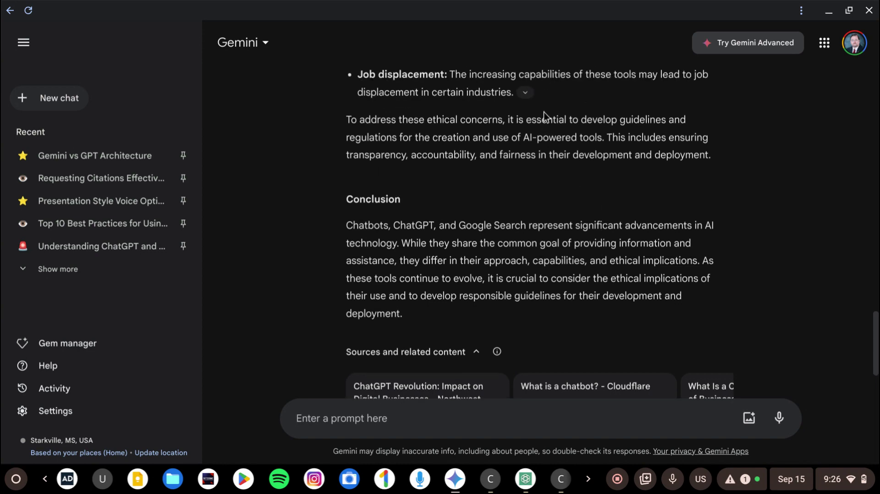
scroll(541, 115, up, 3)
scroll(525, 133, up, 8)
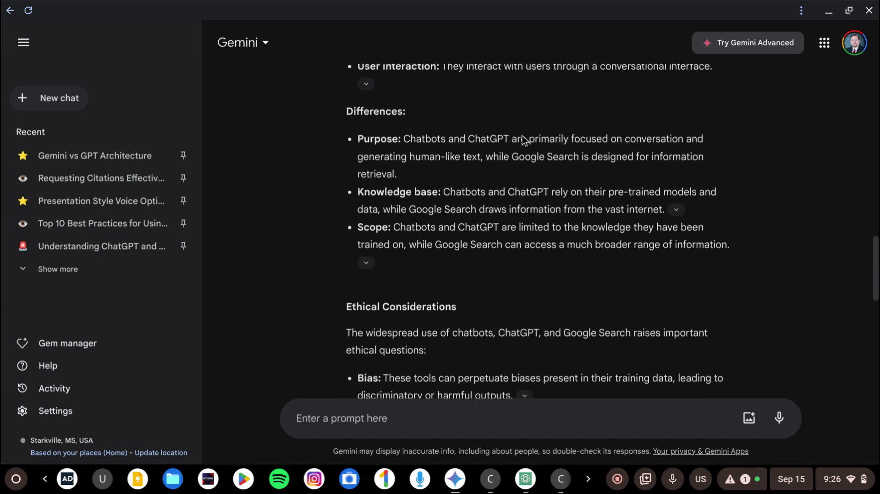
scroll(519, 147, up, 6)
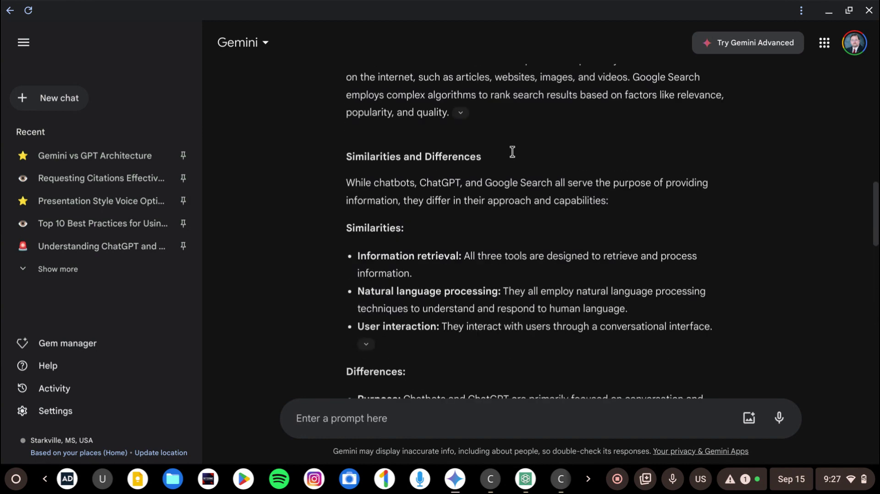
scroll(511, 153, up, 10)
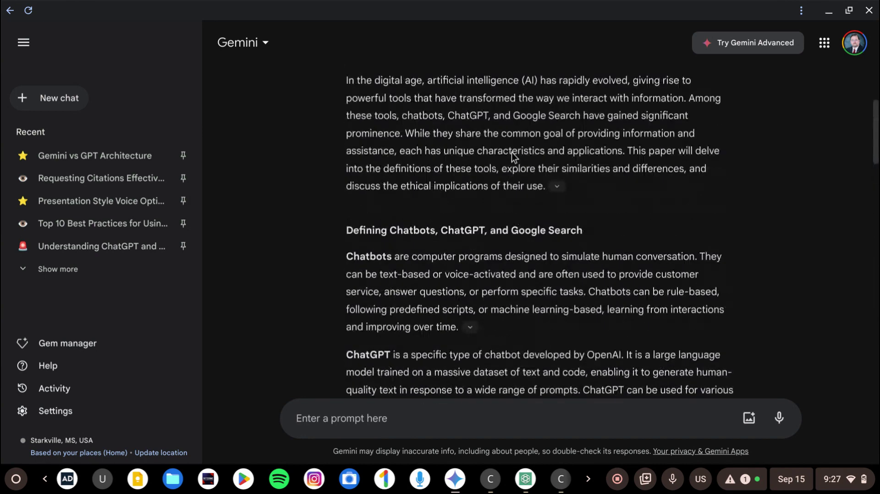
scroll(512, 153, up, 4)
Expand the source reference under the Introduction paragraph and view the feedback options for its northwest.education link.
scroll(511, 153, down, 3)
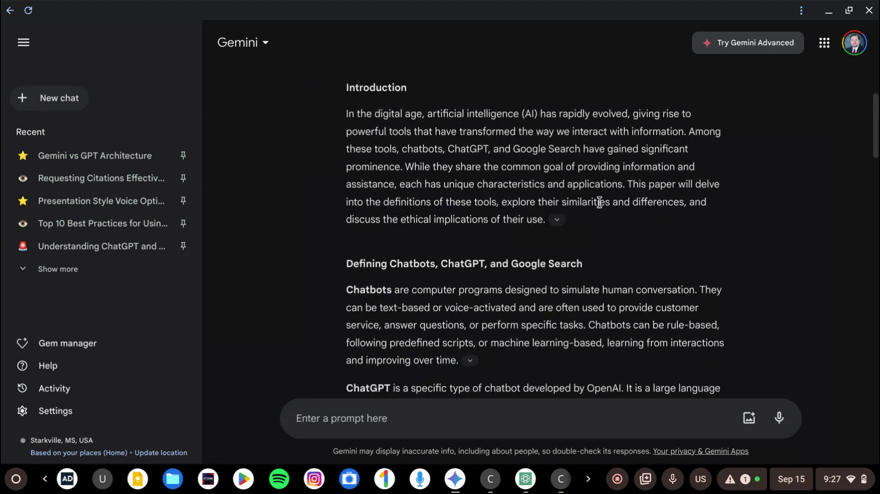
click(557, 222)
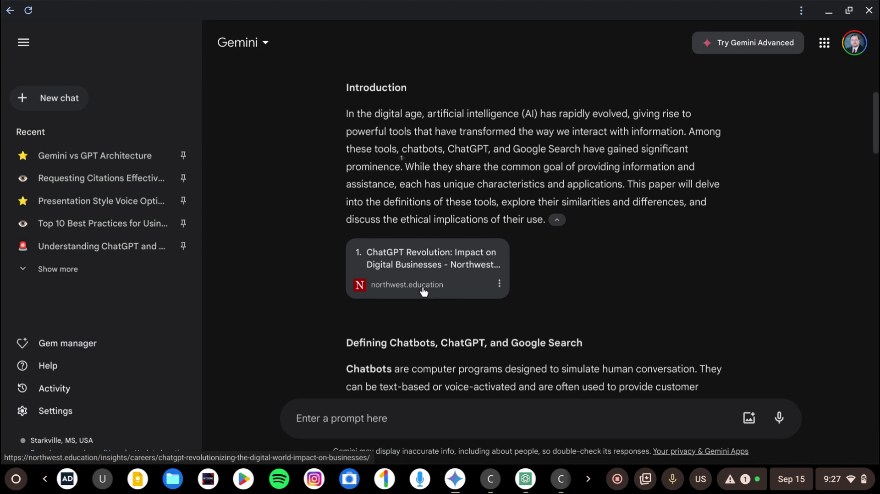
click(500, 285)
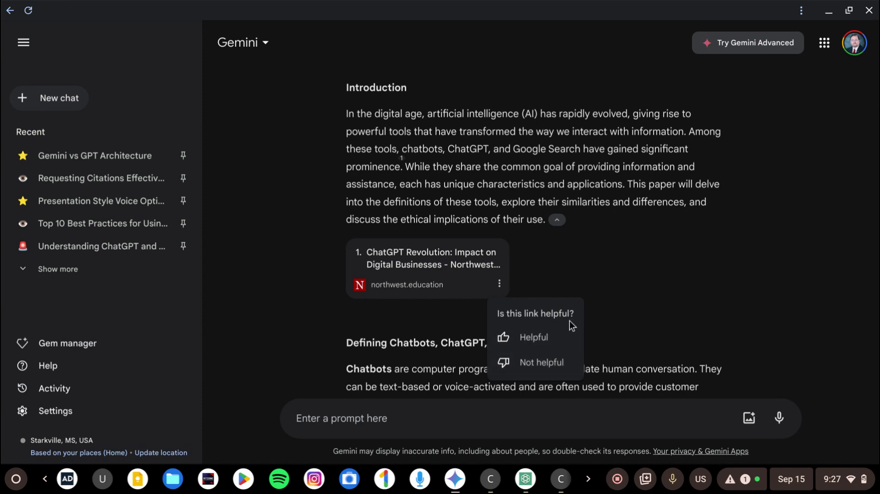
click(646, 252)
Expand the source references of the Chatbots and ChatGPT definitions and browse each set through to its third source.
scroll(650, 255, down, 5)
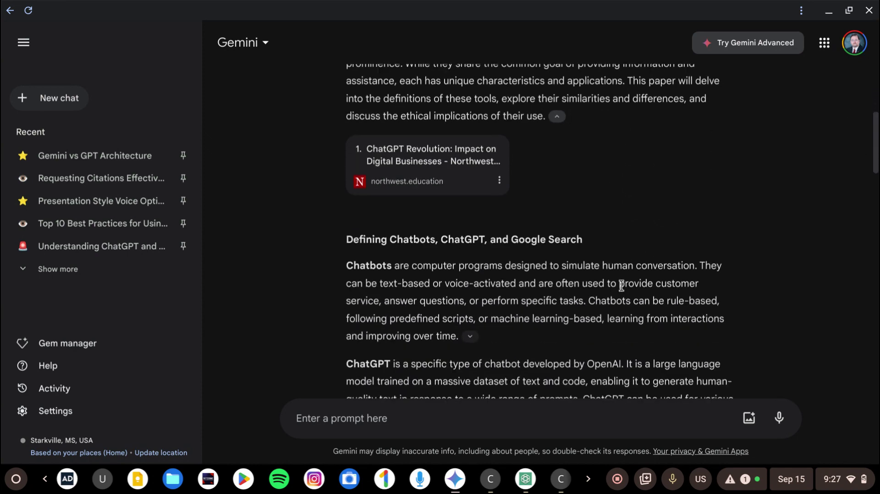
scroll(556, 319, down, 2)
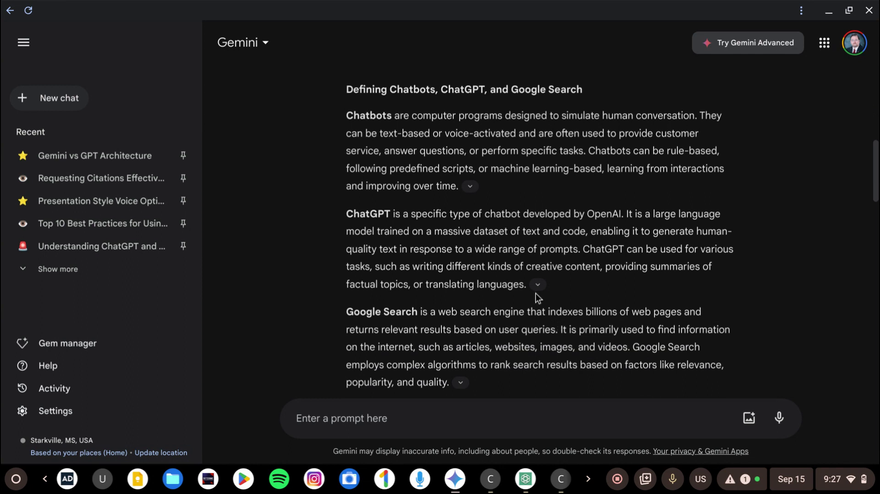
click(470, 187)
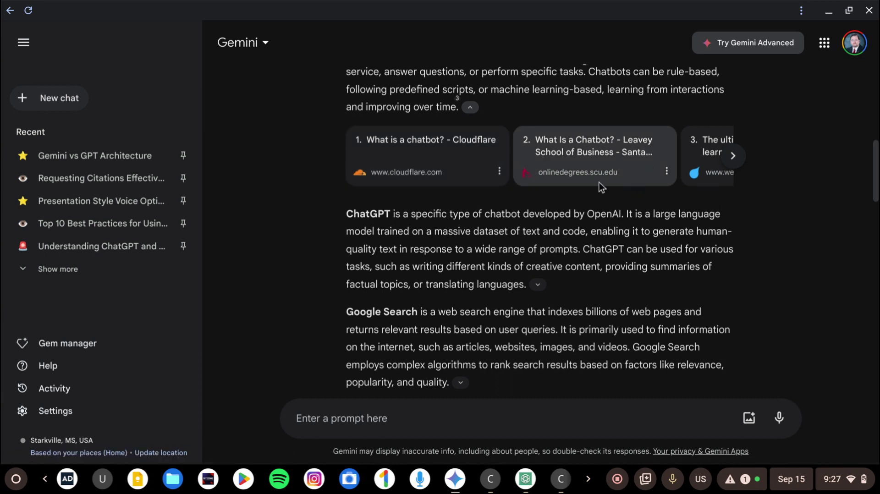
click(732, 157)
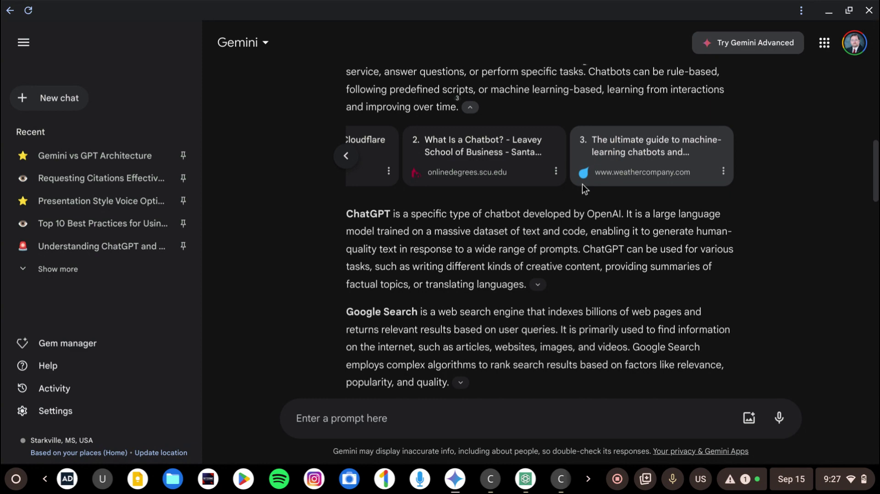
click(538, 285)
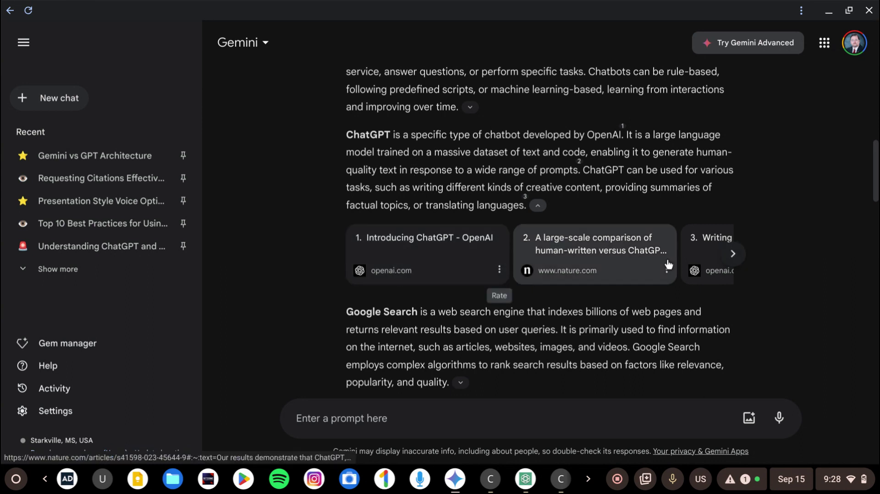
click(734, 255)
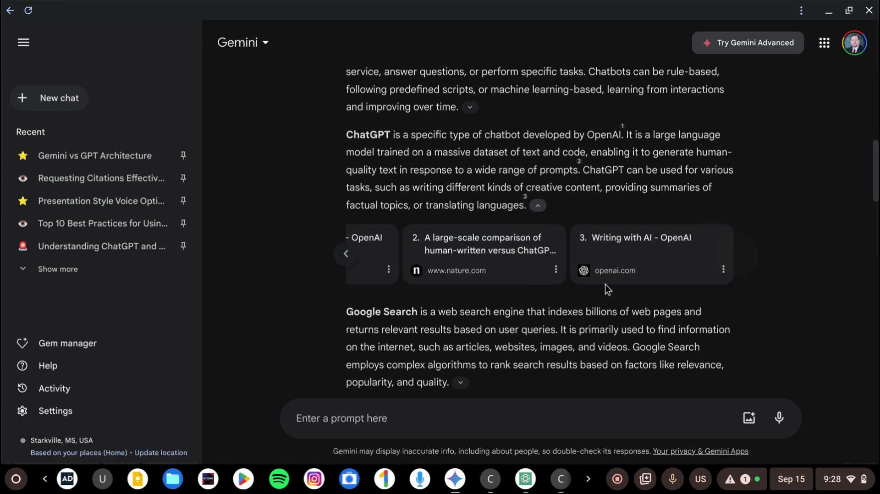
Run Gemini's double-check of the response on the regenerated paper.
scroll(579, 313, down, 2)
scroll(580, 311, down, 6)
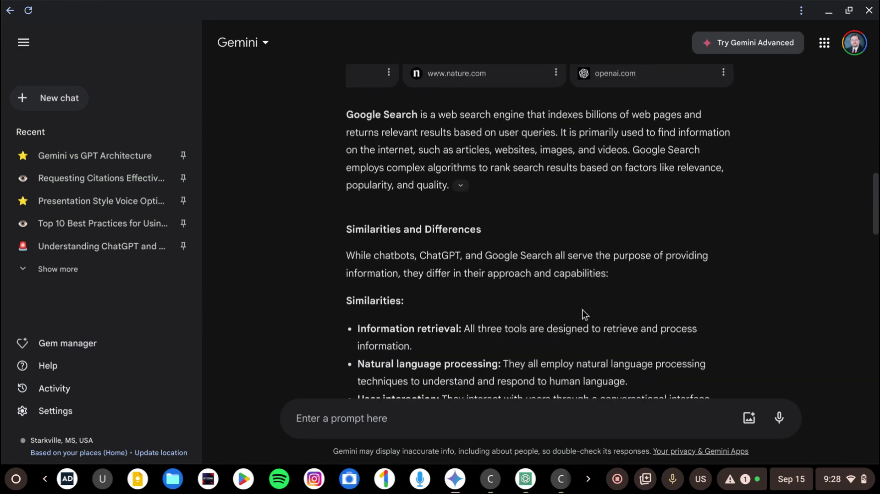
scroll(586, 305, down, 13)
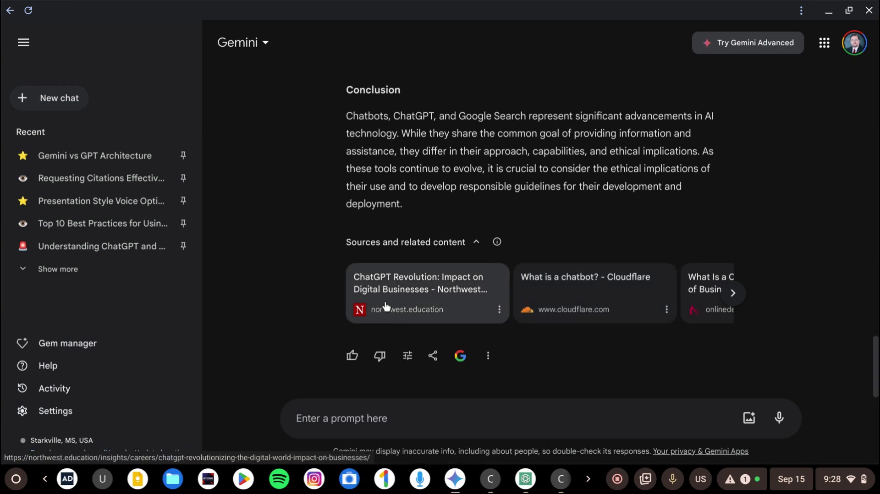
click(461, 356)
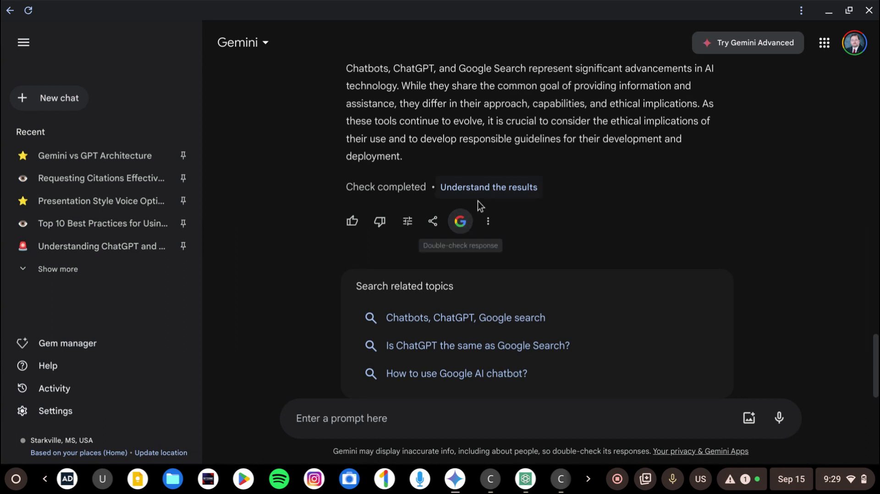
Read the explanation of the double-check results and examine which statements are highlighted throughout the paper.
click(489, 192)
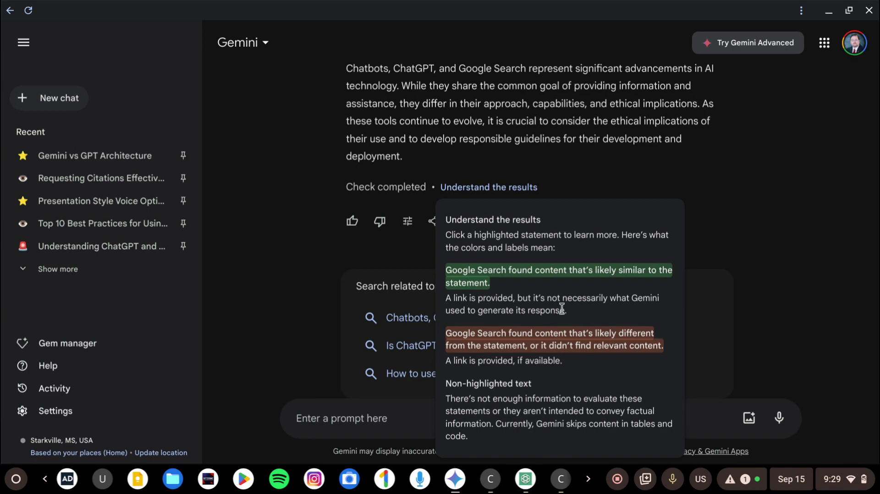
click(790, 153)
scroll(791, 153, up, 10)
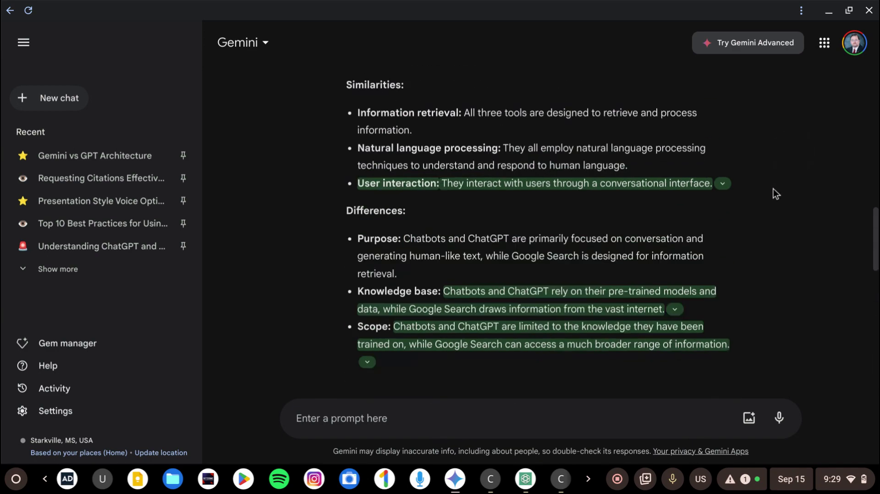
scroll(774, 189, up, 10)
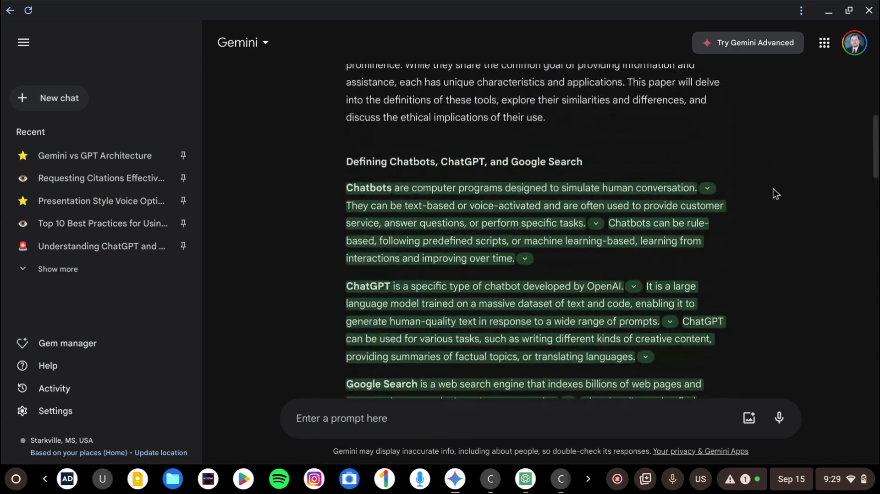
scroll(773, 189, up, 5)
scroll(774, 189, down, 3)
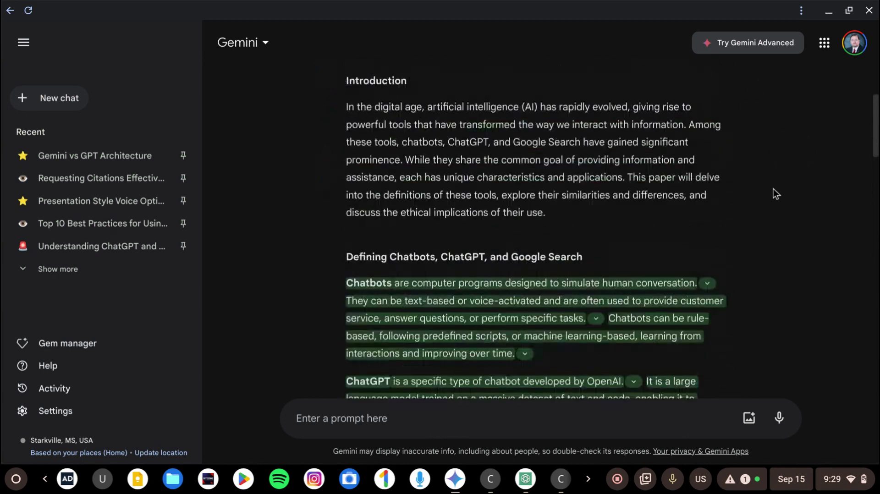
scroll(773, 188, down, 10)
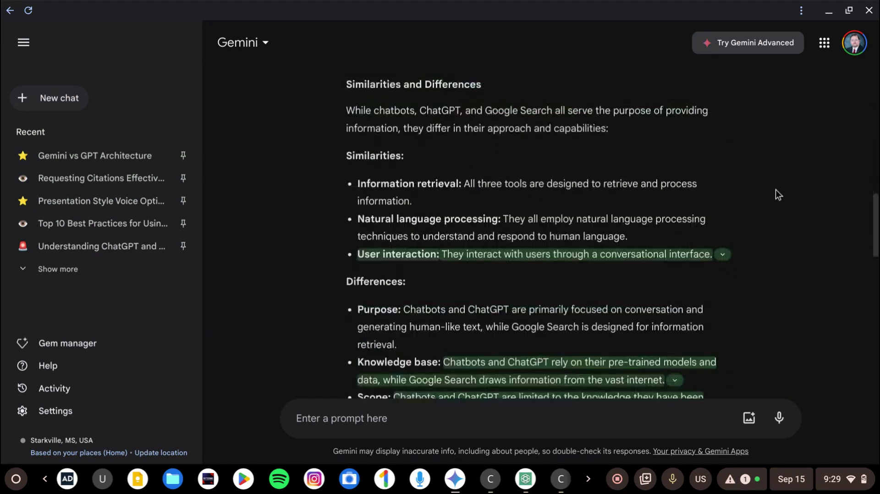
scroll(775, 189, down, 5)
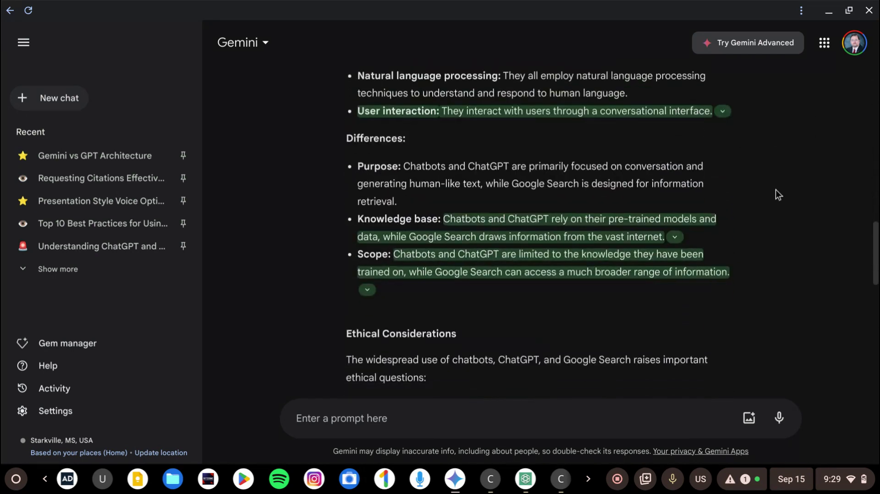
scroll(775, 189, down, 6)
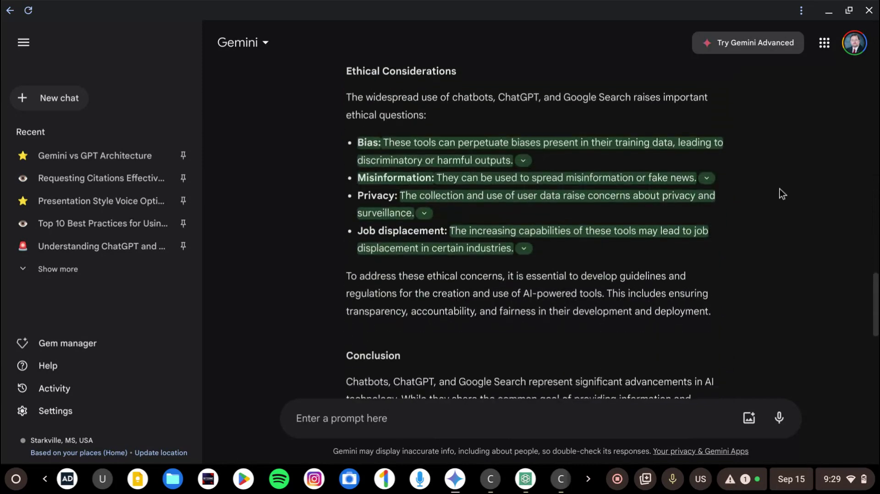
scroll(779, 188, down, 5)
scroll(780, 189, up, 4)
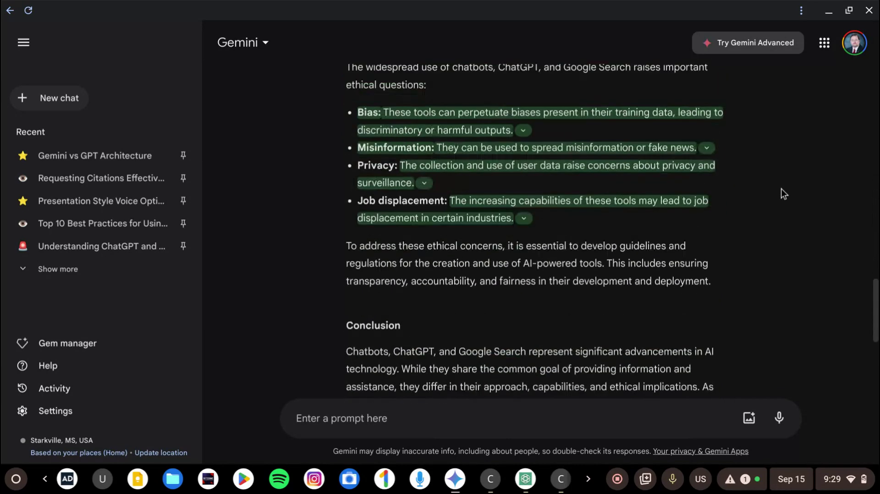
scroll(781, 189, up, 1)
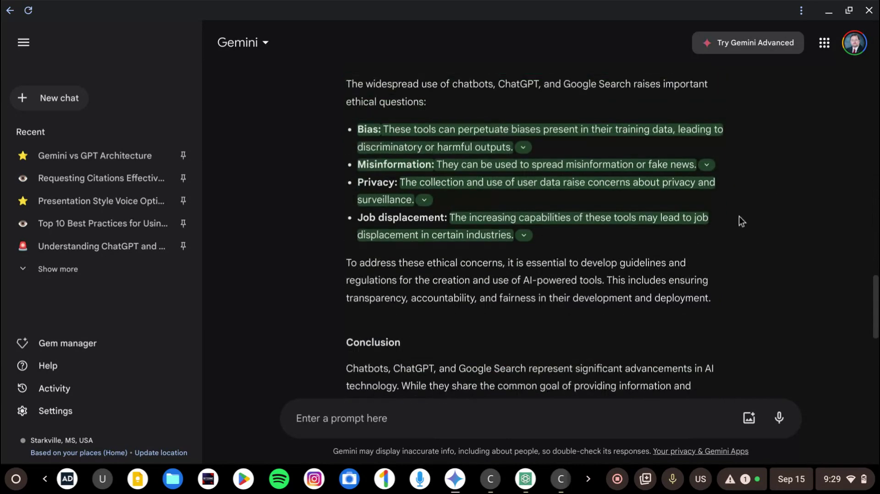
View the similar content Google Search found for the Misinformation statement and for the statement about text-based or voice-activated chatbots.
click(580, 166)
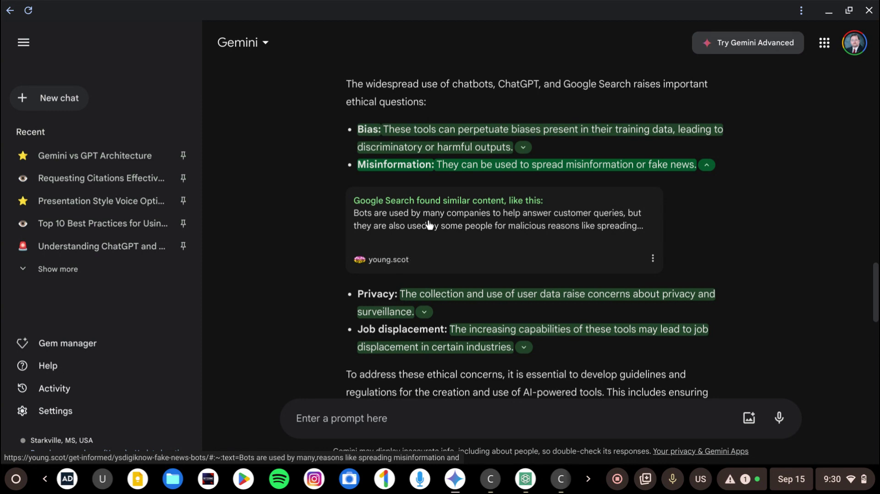
scroll(435, 138, up, 8)
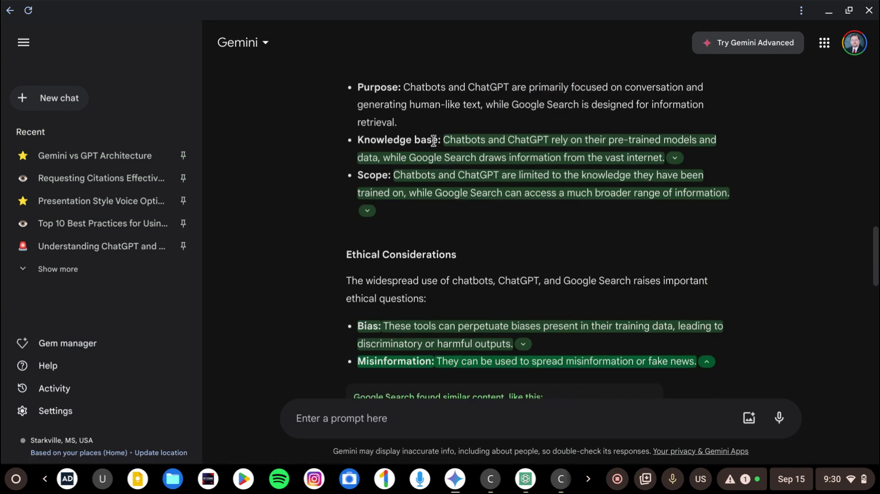
scroll(433, 141, up, 5)
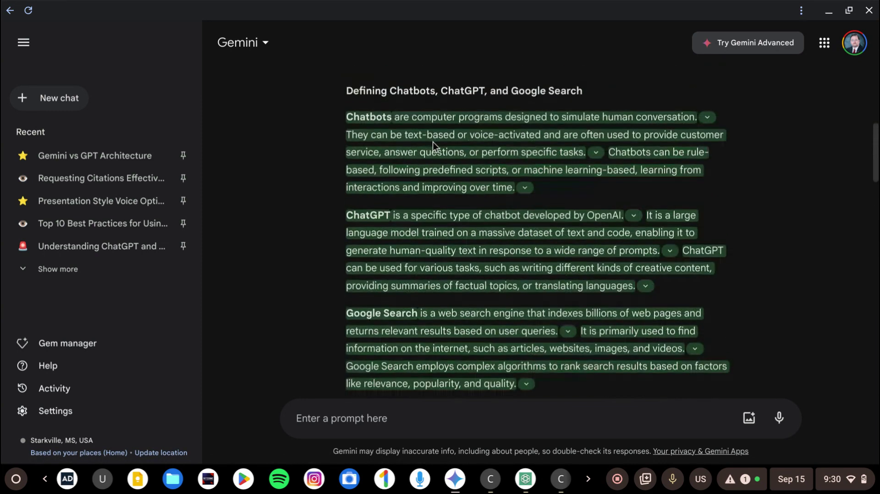
click(484, 137)
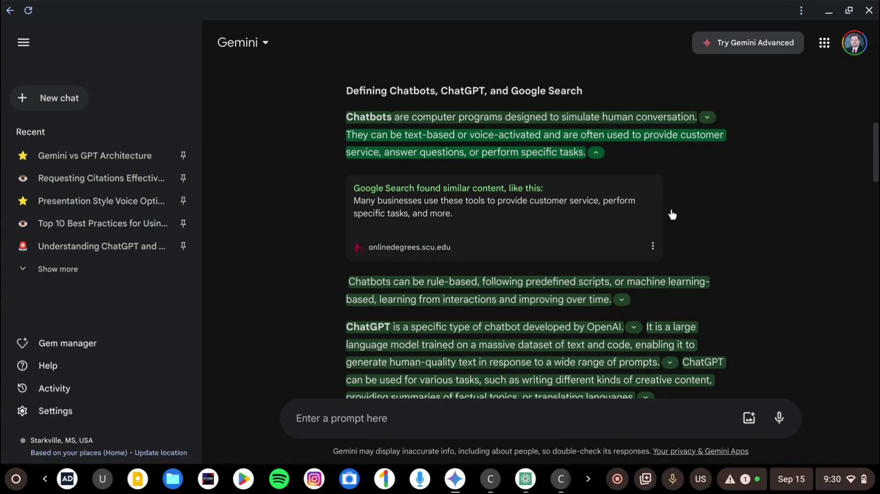
Edit the original prompt to ask for "an FAQ" instead of "a paper" and regenerate the response.
scroll(778, 185, down, 15)
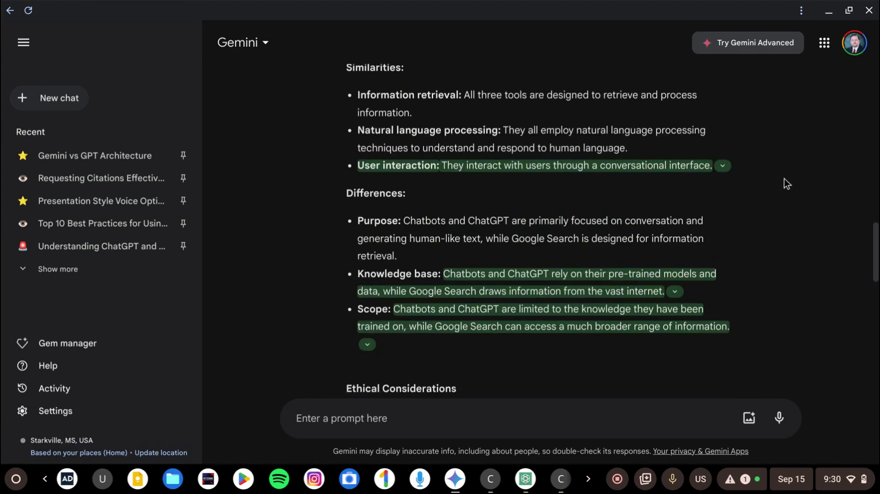
scroll(785, 180, down, 5)
scroll(786, 180, up, 10)
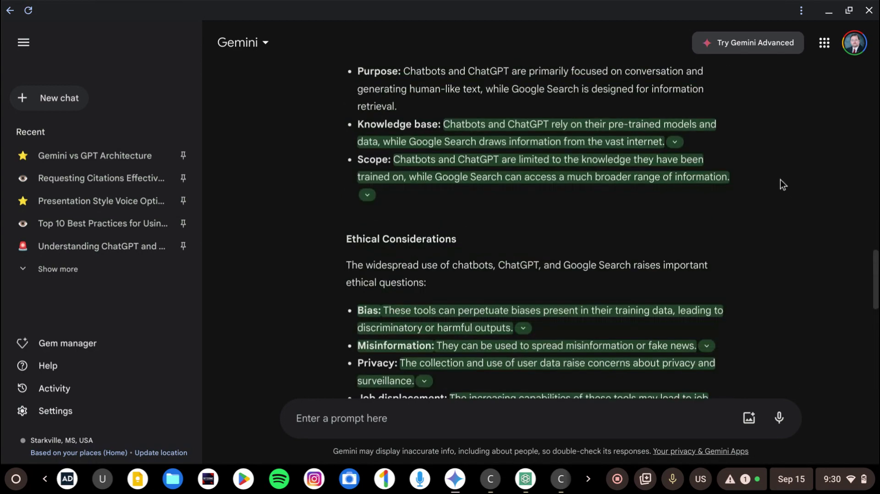
scroll(780, 180, up, 10)
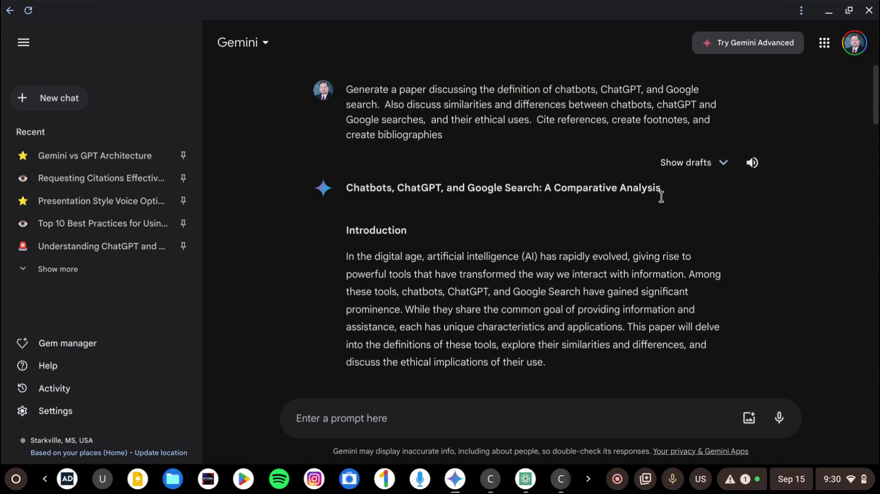
mouse_move(740, 105)
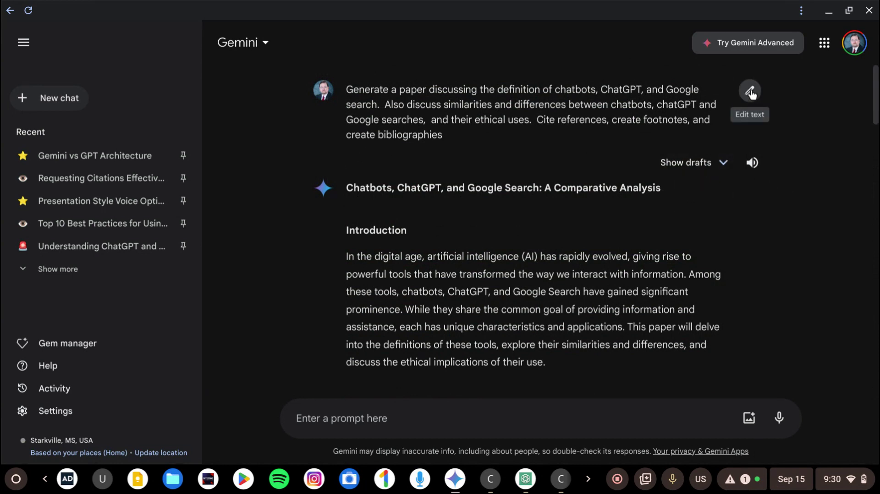
click(751, 93)
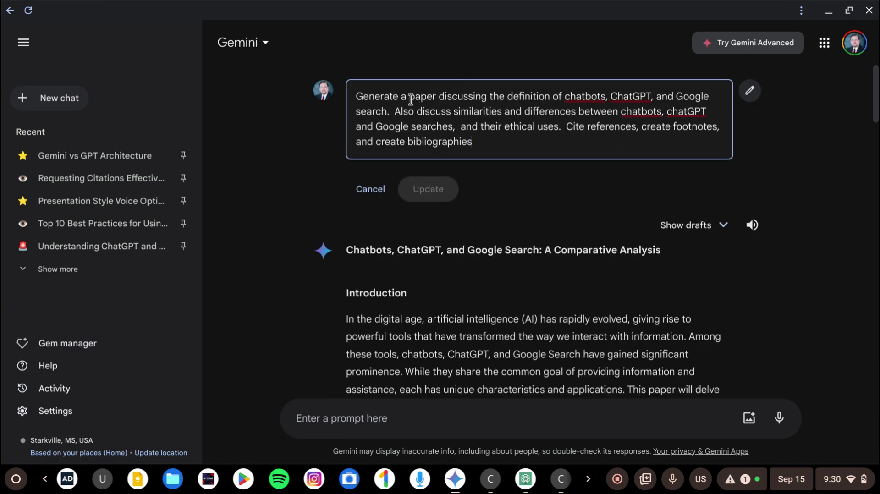
drag(409, 96, 438, 96)
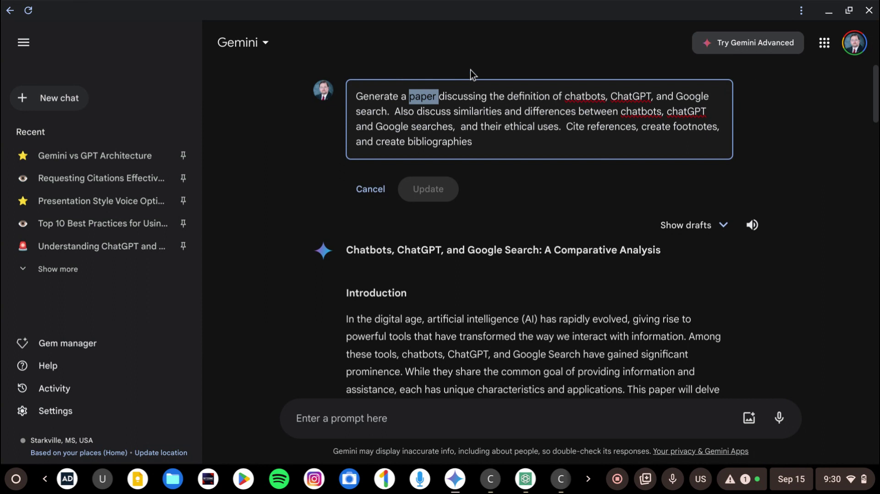
key(BackSpace)
key(BackSpace)
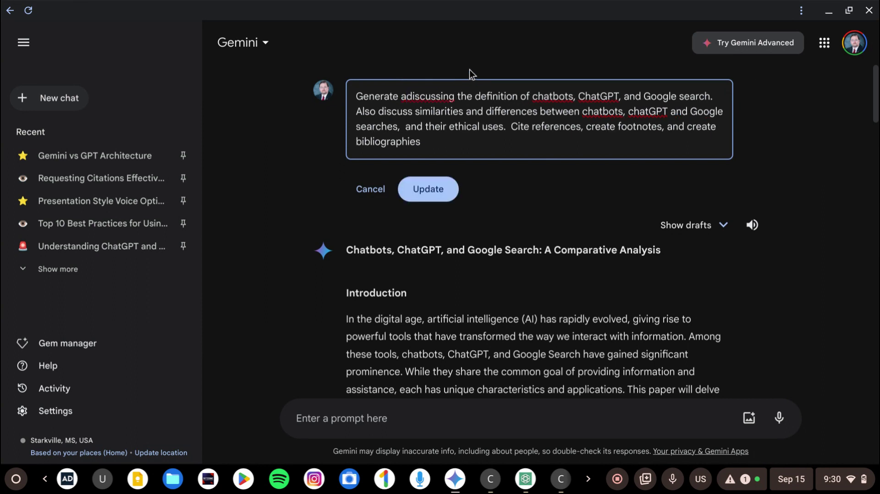
text(n FAQ)
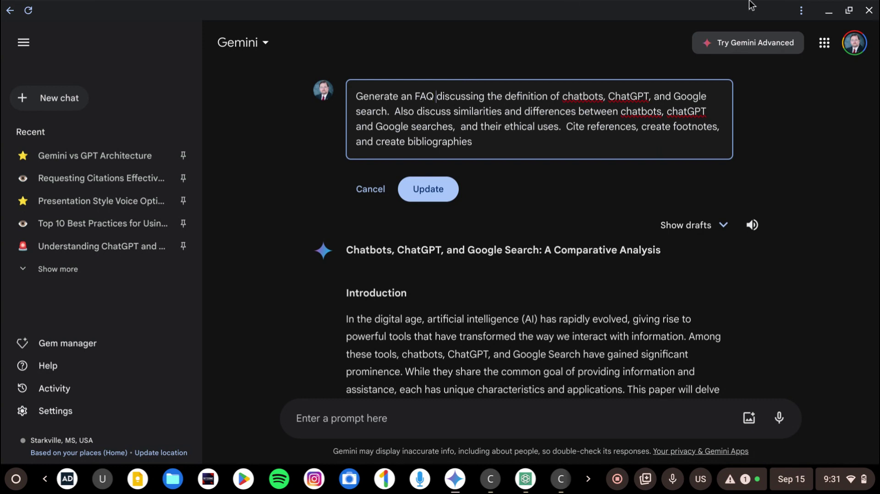
click(428, 194)
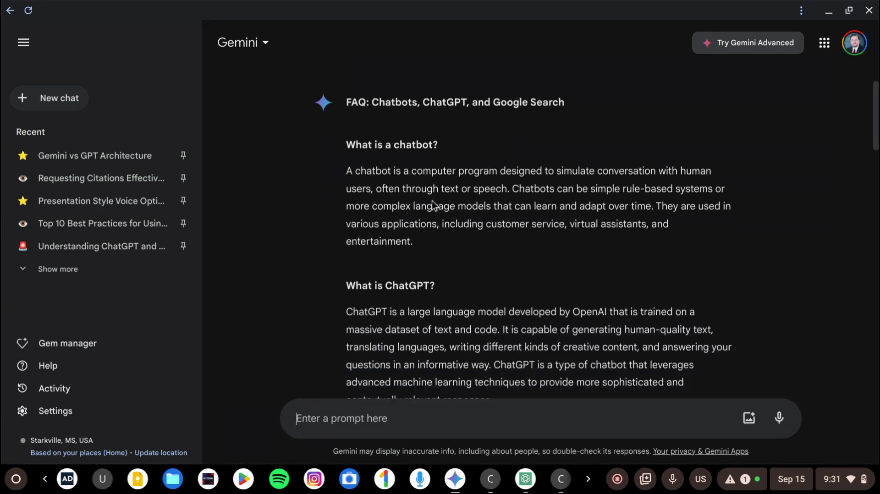
Expand the source references of the FAQ answers on the similarities between the tools and on what Google Search is.
scroll(432, 201, down, 6)
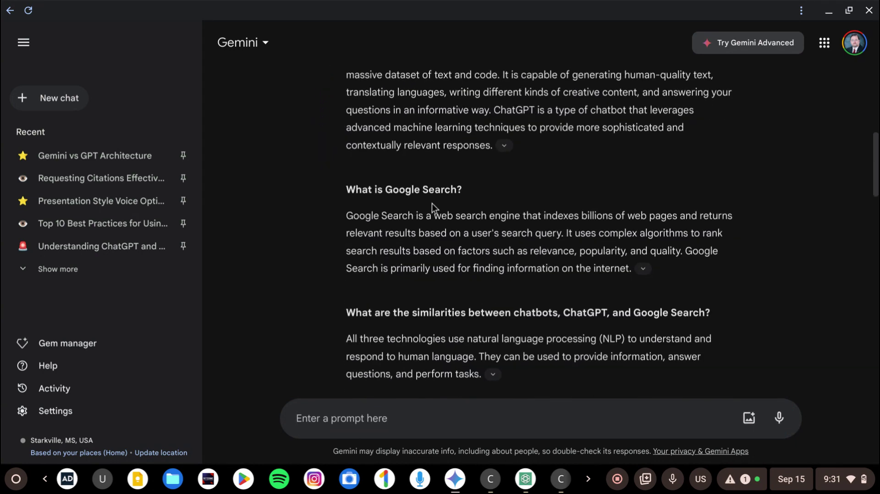
scroll(431, 208, down, 2)
scroll(433, 205, down, 1)
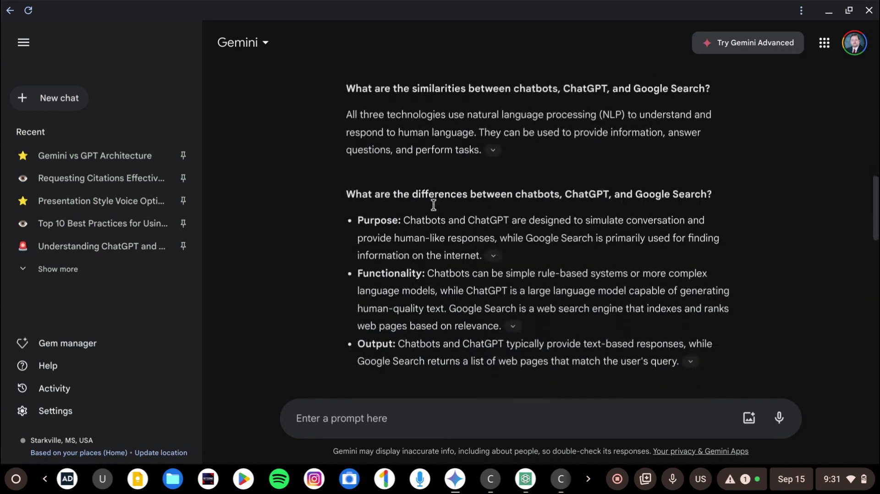
click(492, 151)
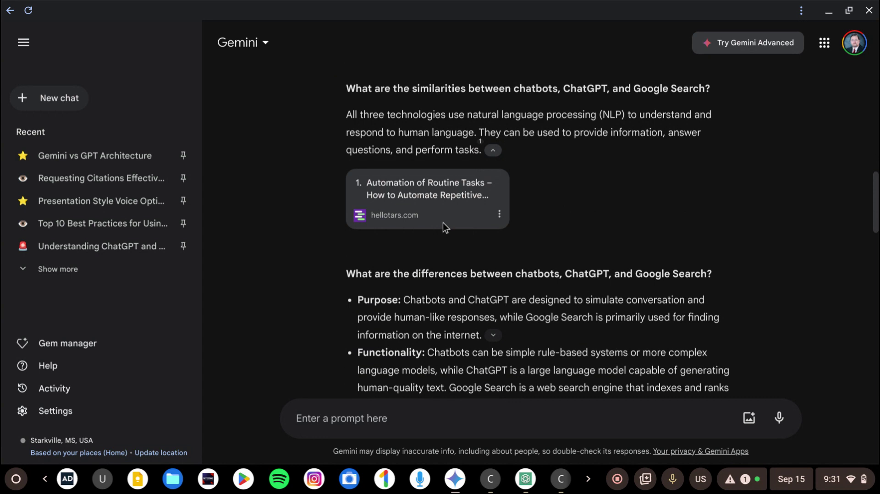
scroll(446, 223, up, 3)
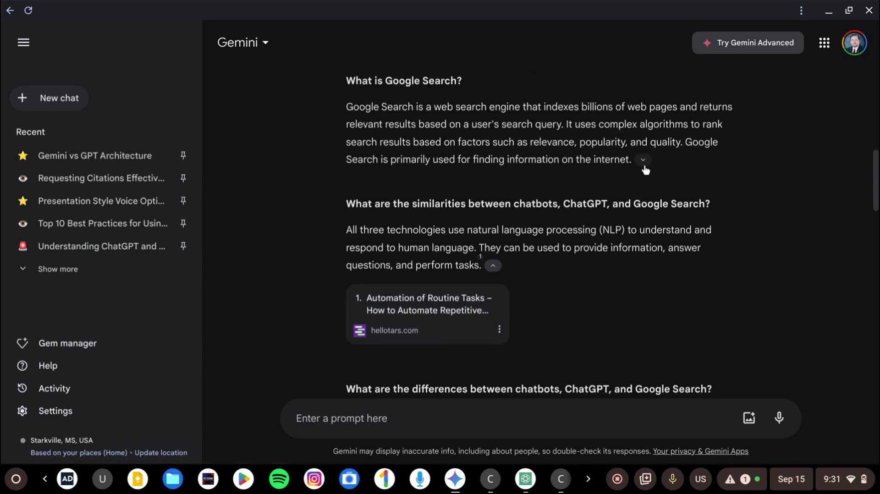
click(645, 162)
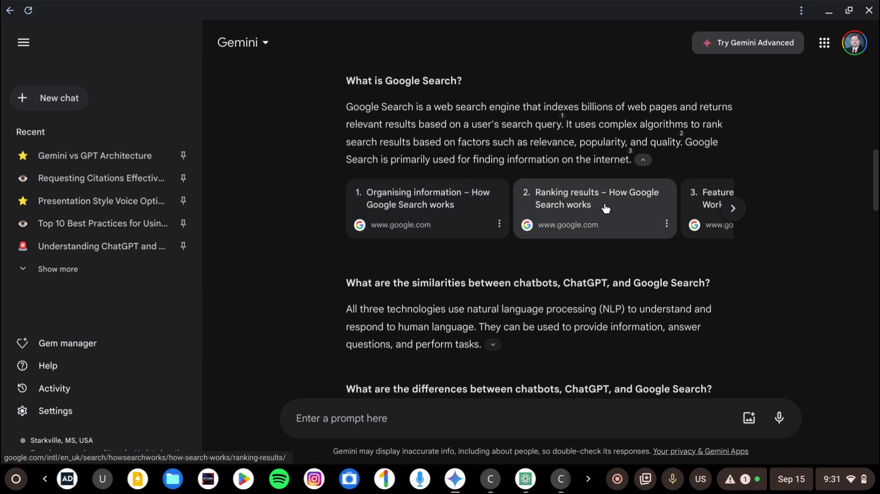
Expand the source references of the "What is ChatGPT?" answer and browse through to its fourth source.
scroll(443, 132, up, 1)
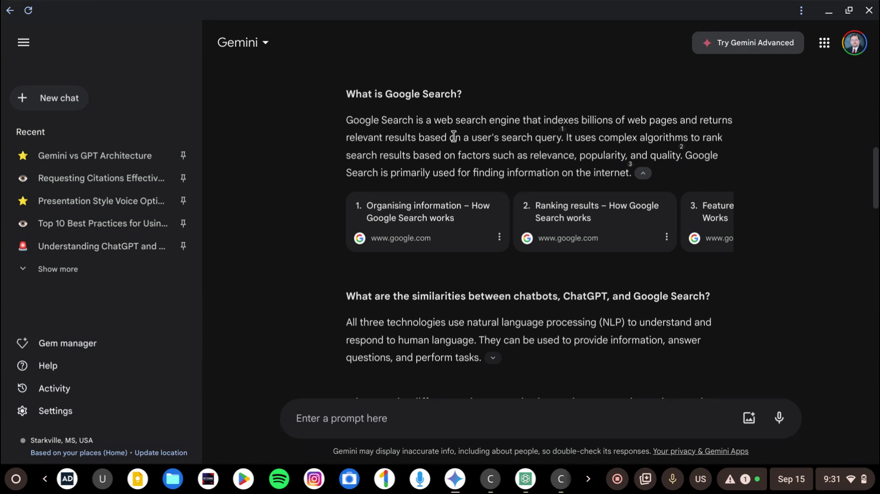
scroll(454, 136, up, 5)
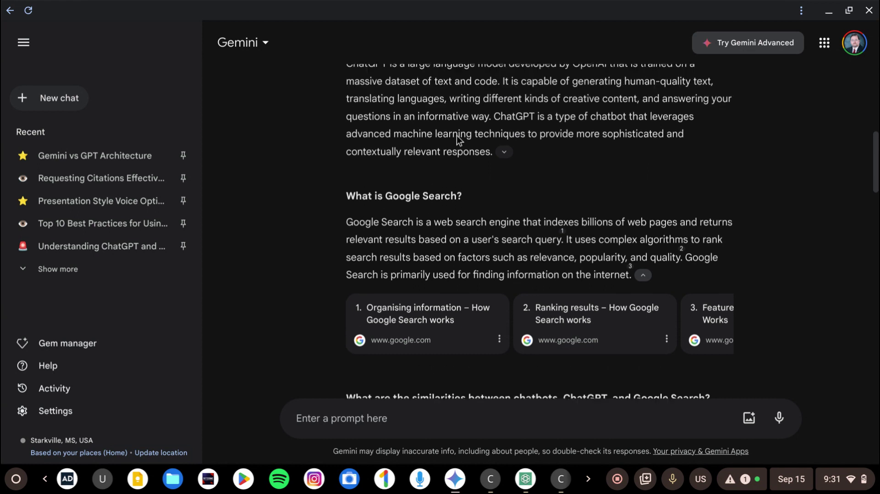
scroll(458, 137, up, 2)
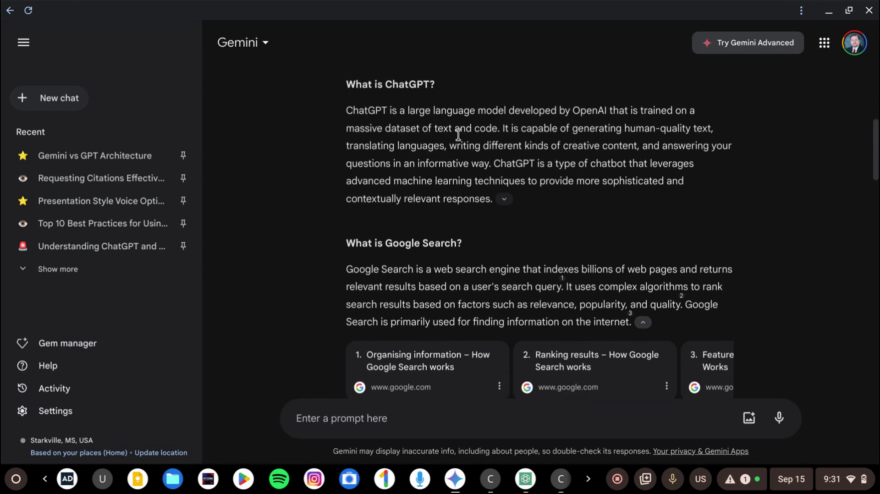
click(504, 200)
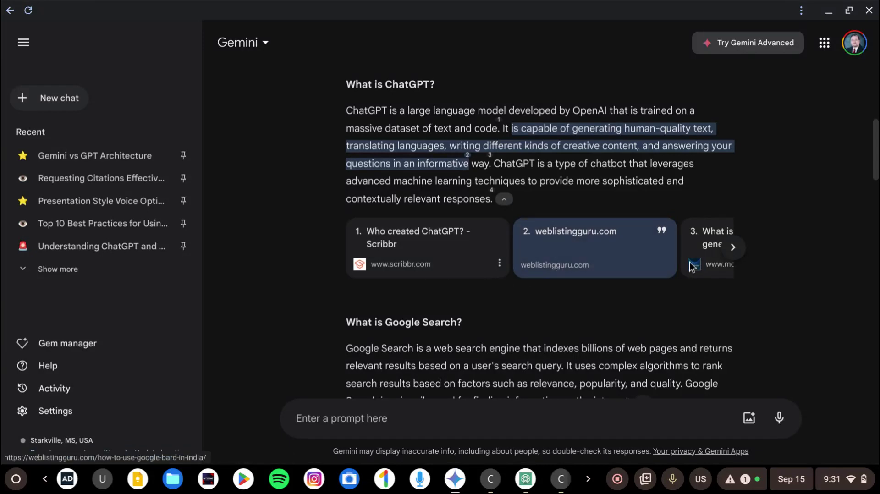
click(733, 248)
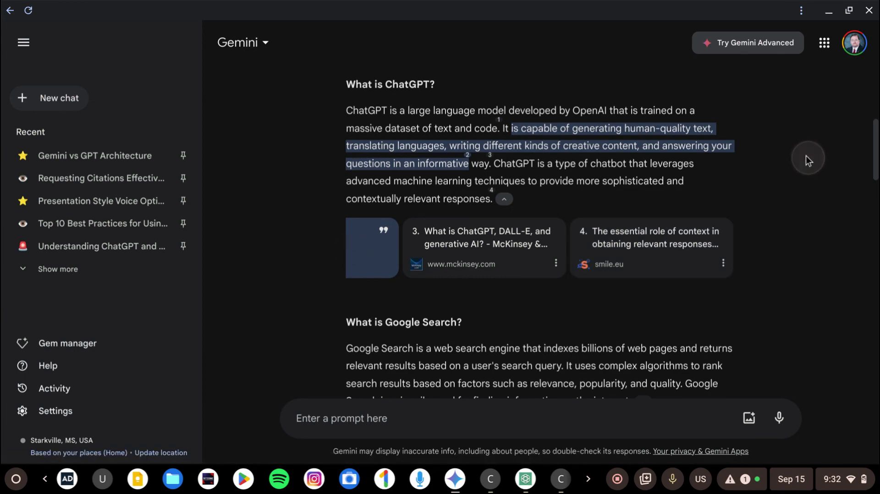
Examine the references and footnotes at the end of the FAQ.
scroll(805, 155, down, 8)
scroll(804, 148, down, 10)
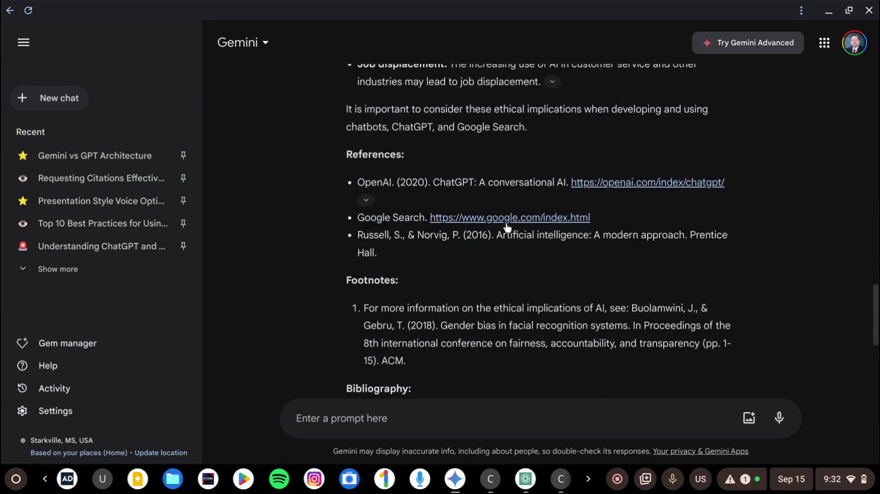
scroll(517, 219, down, 1)
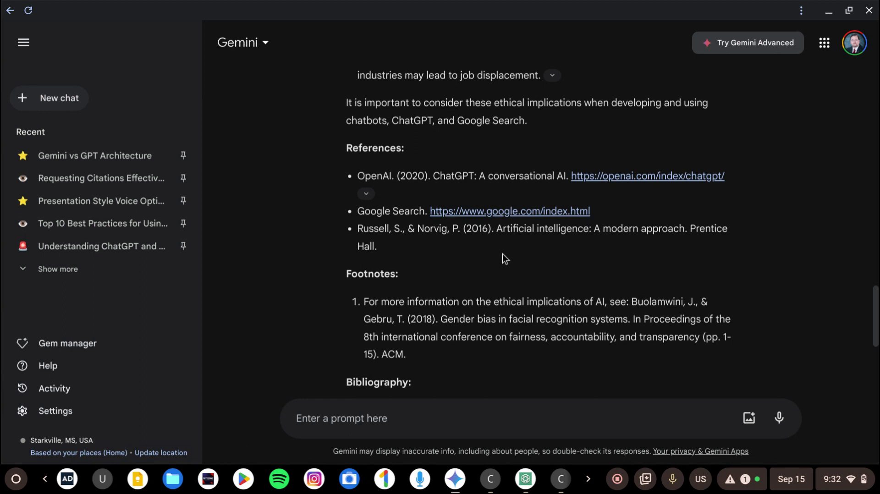
scroll(504, 258, down, 2)
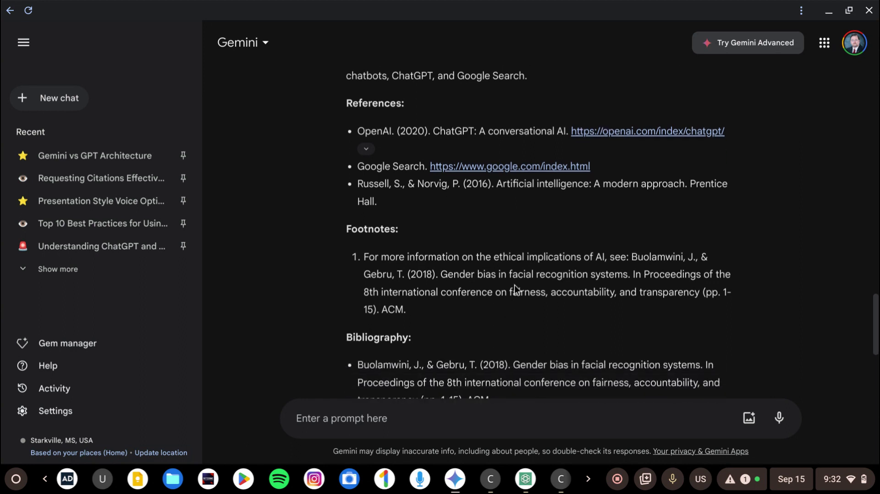
Edit the prompt to ask for "10 slide professional PowerPoint presentation" instead of "FAQ" and regenerate the response.
scroll(516, 283, down, 4)
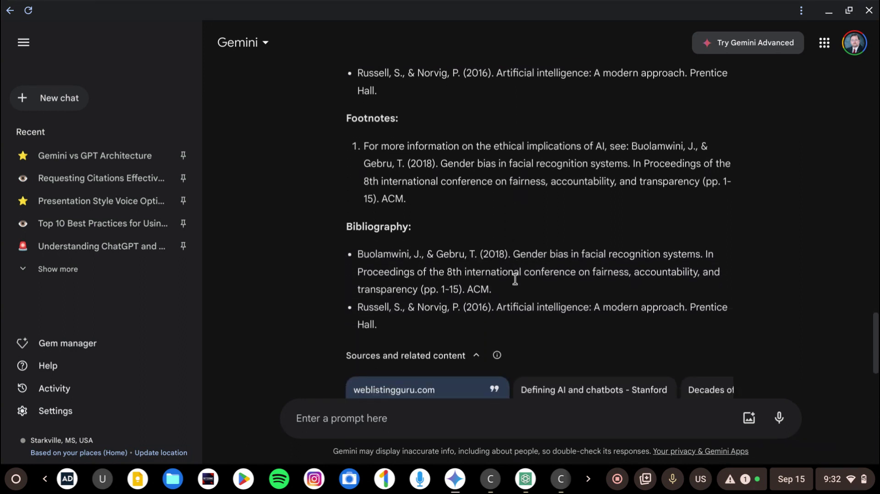
scroll(515, 279, down, 1)
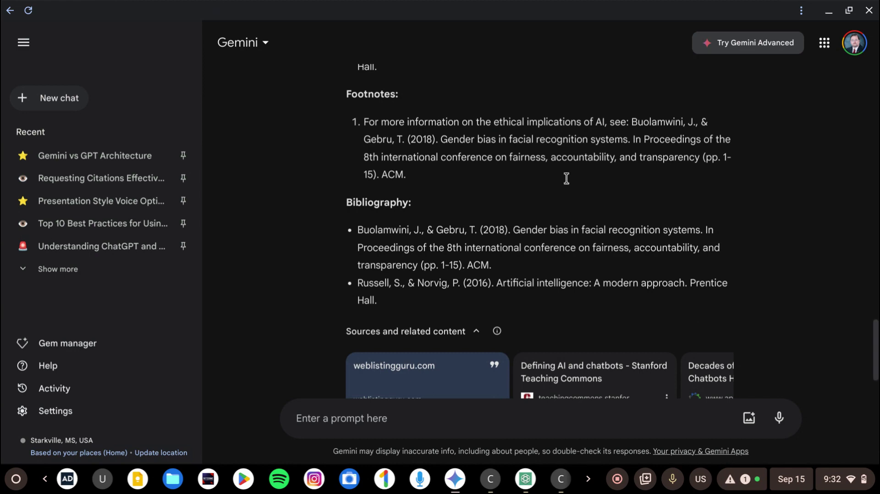
scroll(762, 193, up, 10)
scroll(824, 232, up, 10)
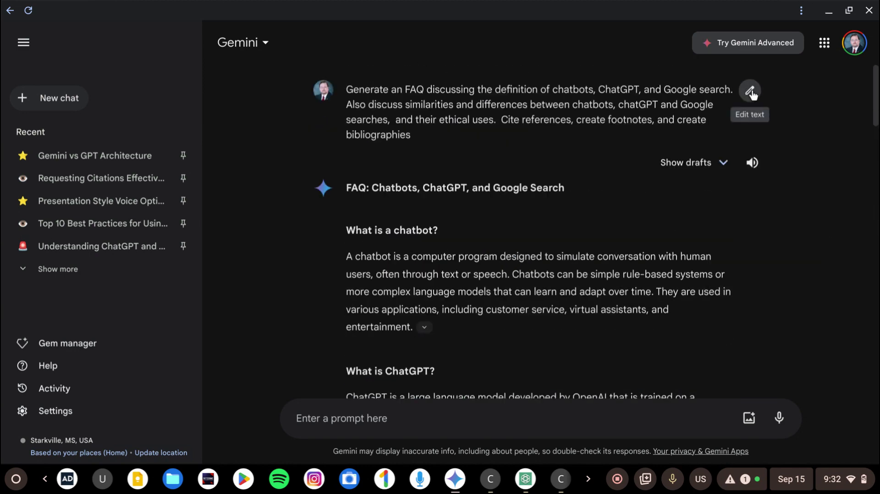
click(747, 92)
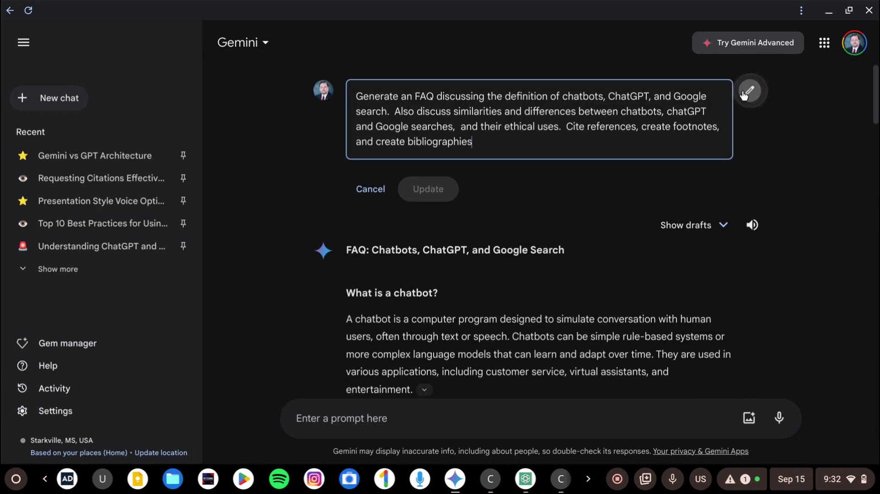
double_click(429, 95)
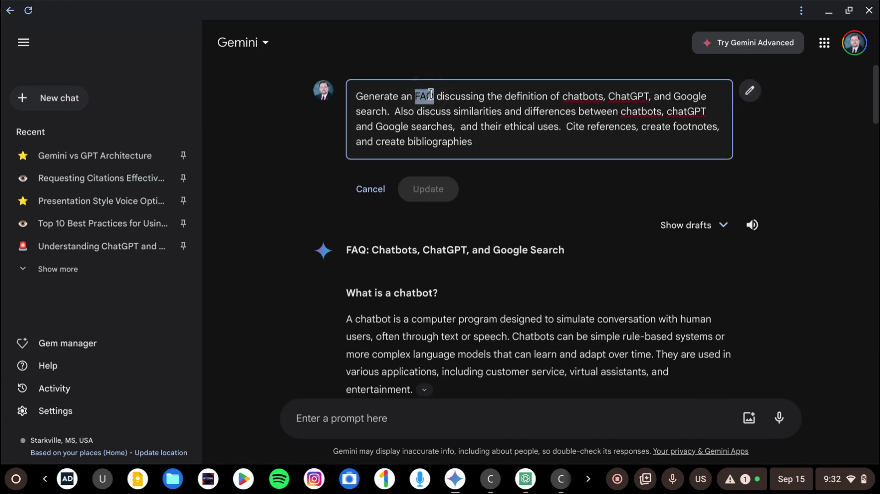
key(BackSpace)
text(10 slide)
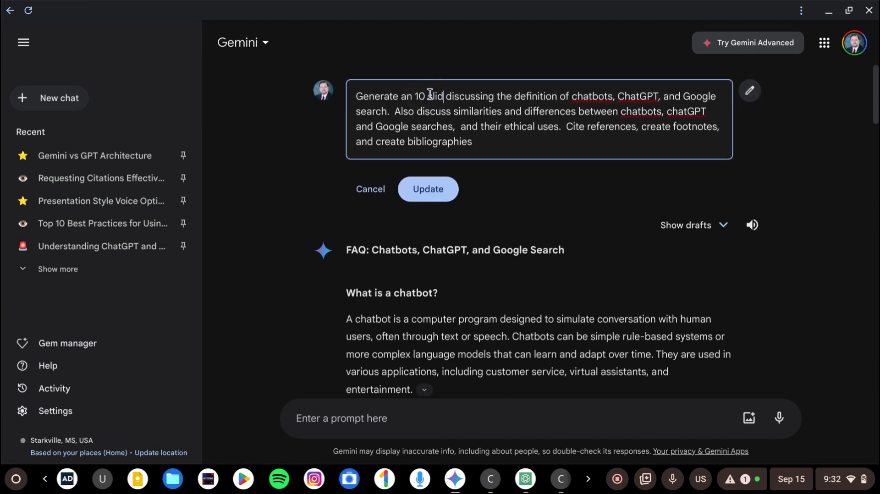
text( professio)
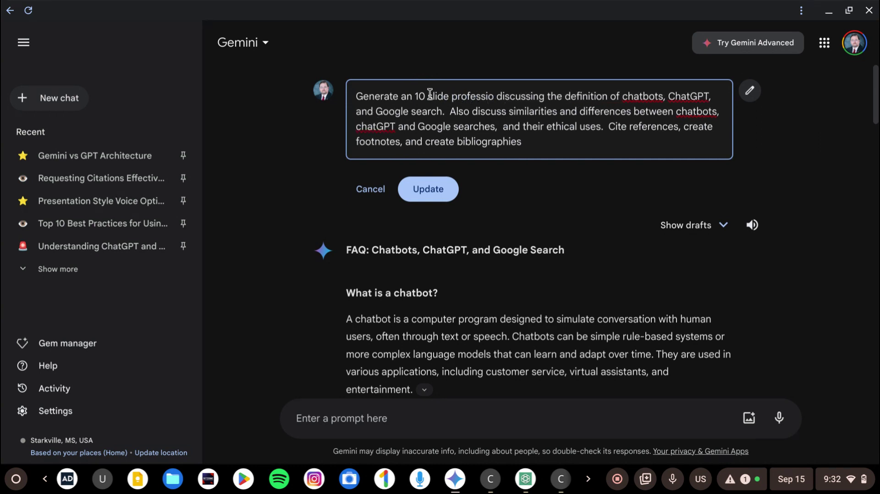
text(n)
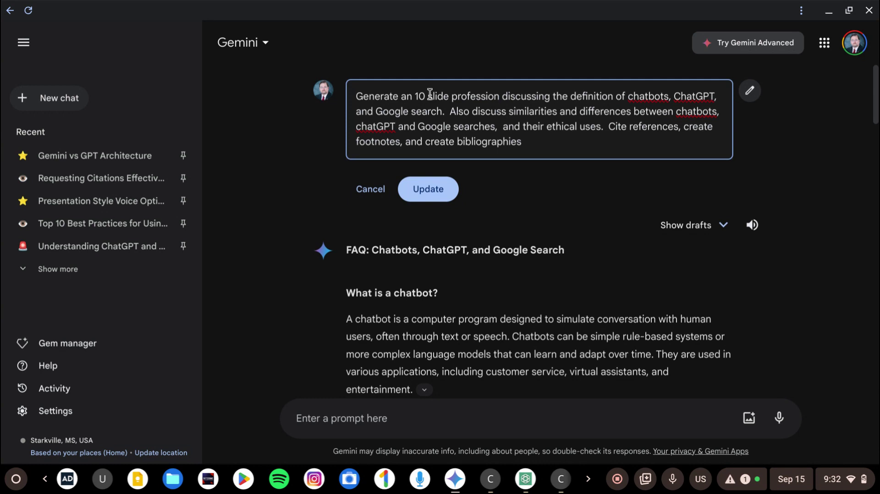
text(al )
text(PowerPo)
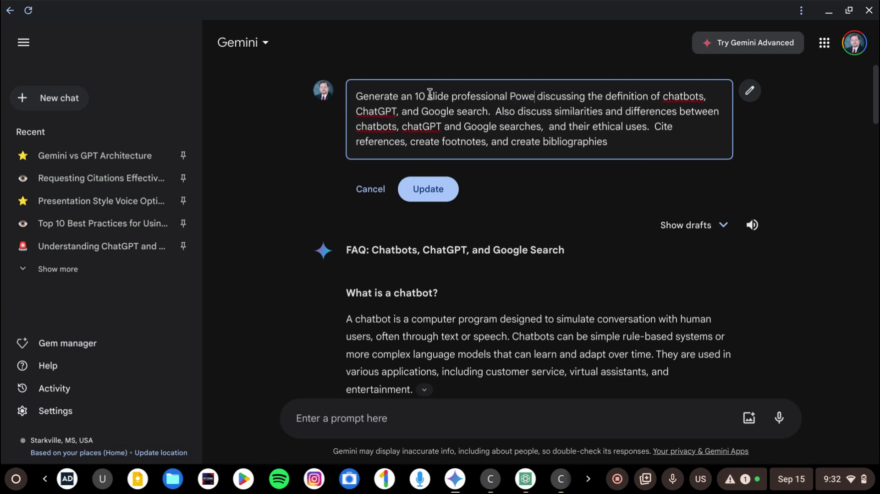
text(int present)
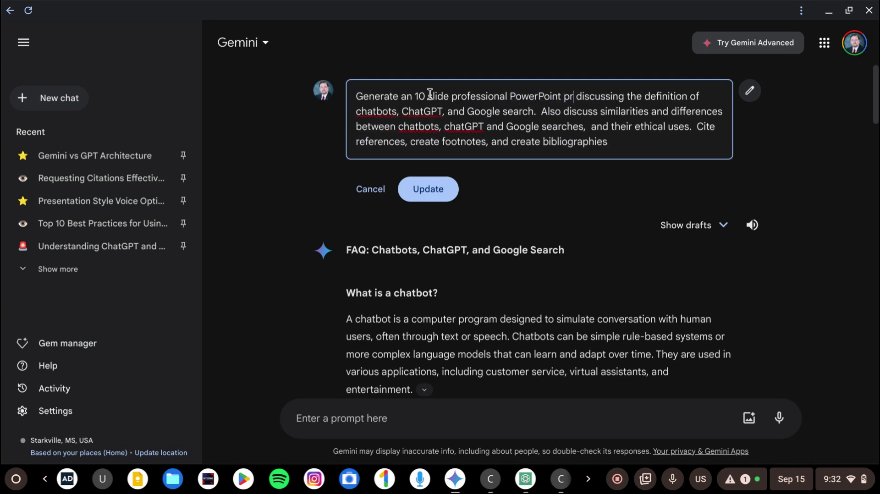
text(ation)
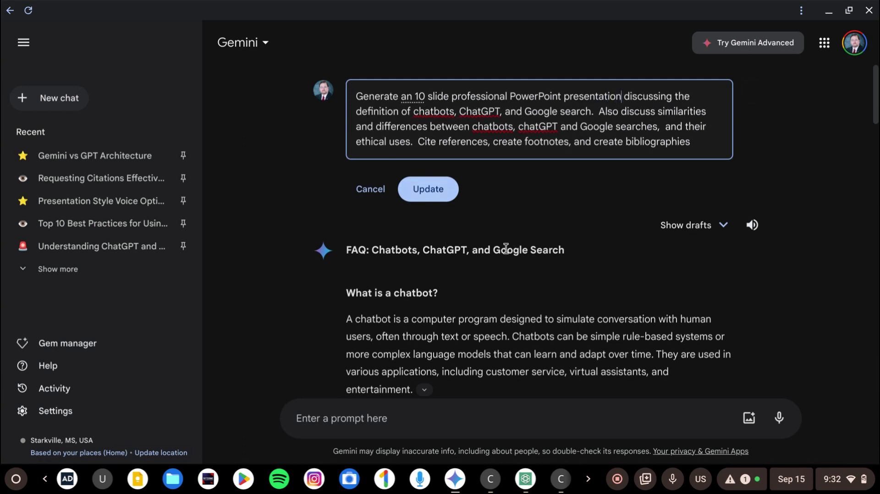
scroll(510, 253, down, 1)
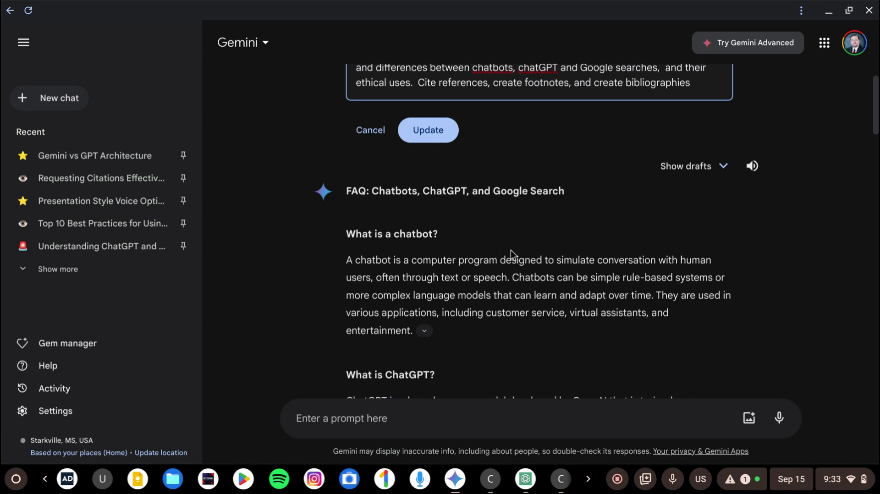
click(436, 134)
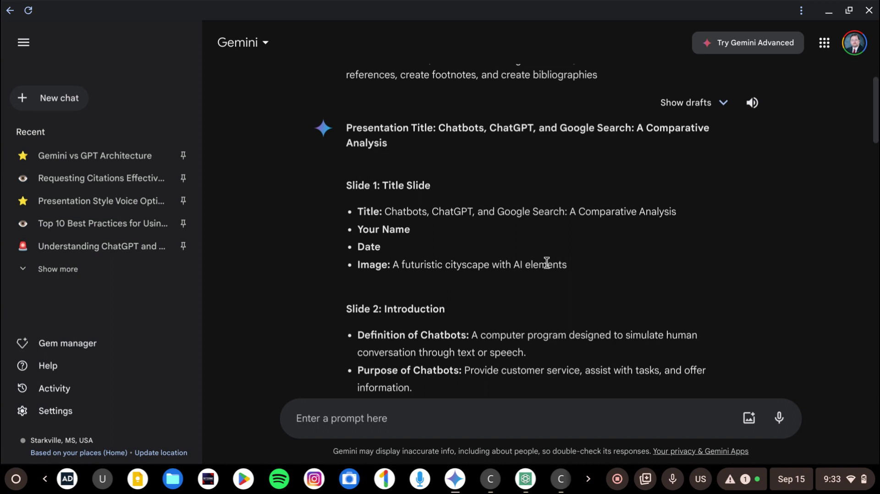
Examine the generated presentation outline from the title slide through to the references slide.
scroll(551, 284, down, 2)
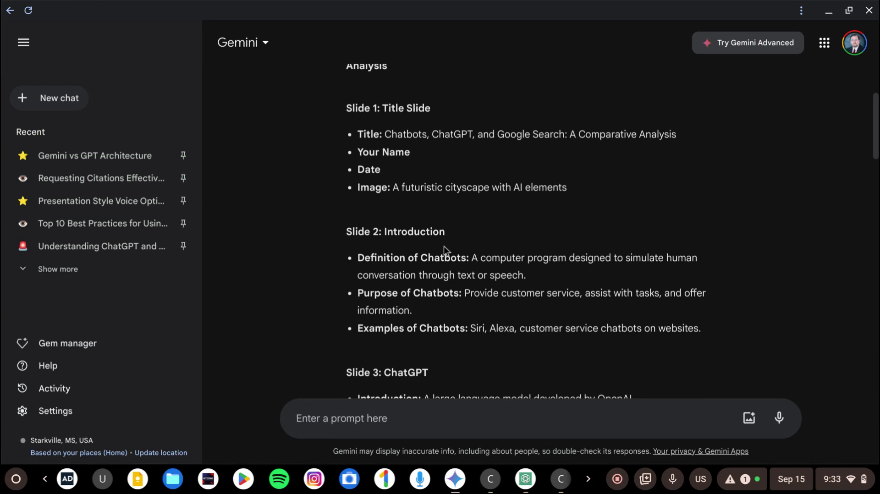
scroll(458, 238, down, 3)
scroll(454, 230, down, 2)
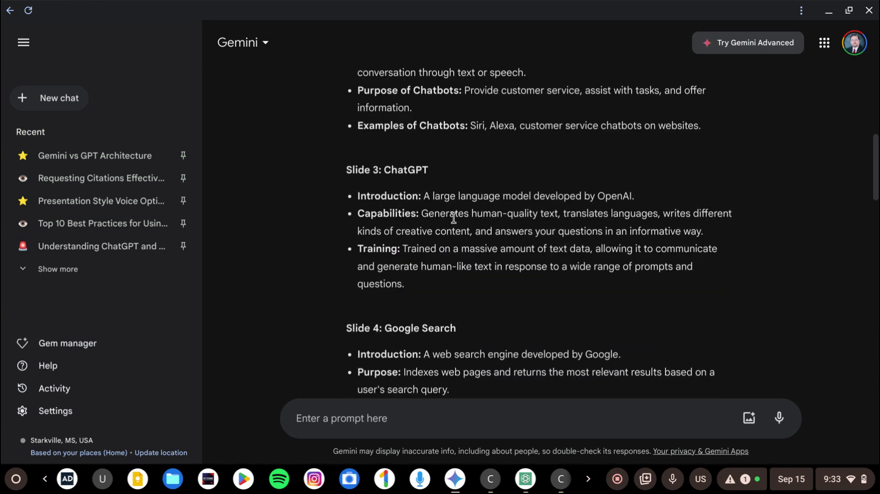
scroll(479, 278, down, 7)
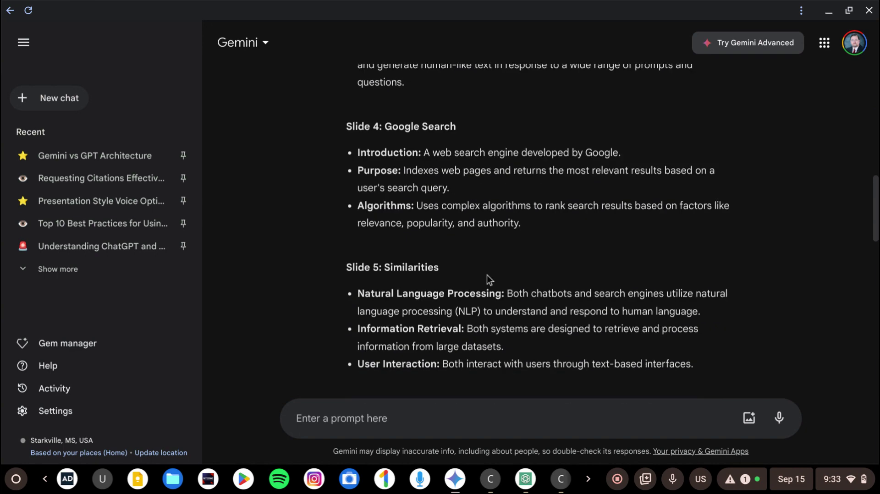
scroll(491, 274, down, 2)
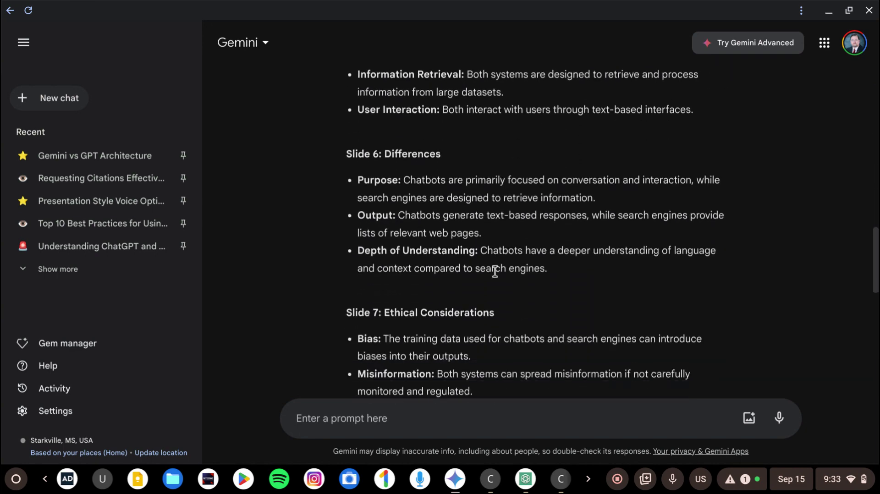
scroll(495, 271, down, 5)
scroll(499, 270, down, 6)
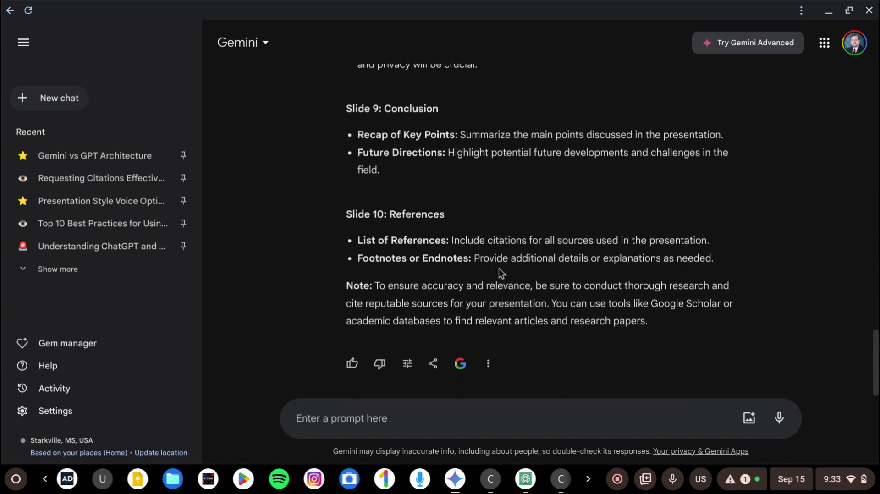
Regenerate the presentation outline as "More casual" and review the wording of its first four slides.
click(407, 364)
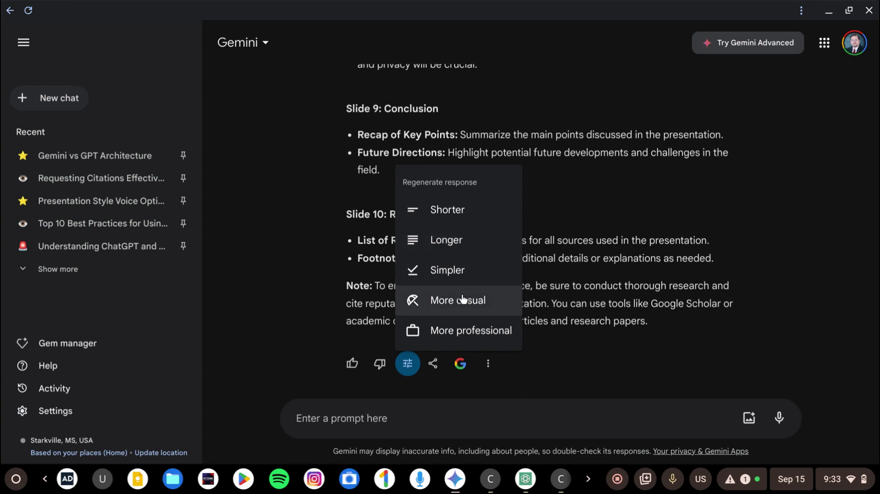
click(454, 307)
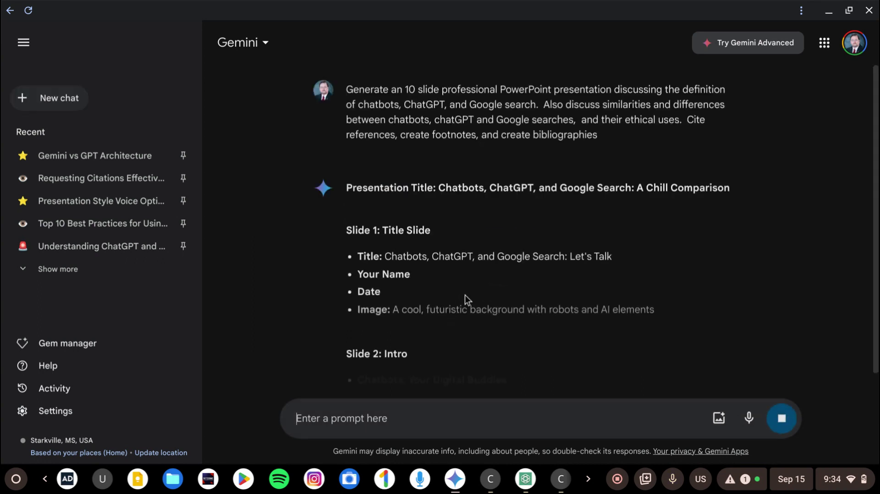
scroll(485, 254, down, 2)
scroll(481, 249, down, 2)
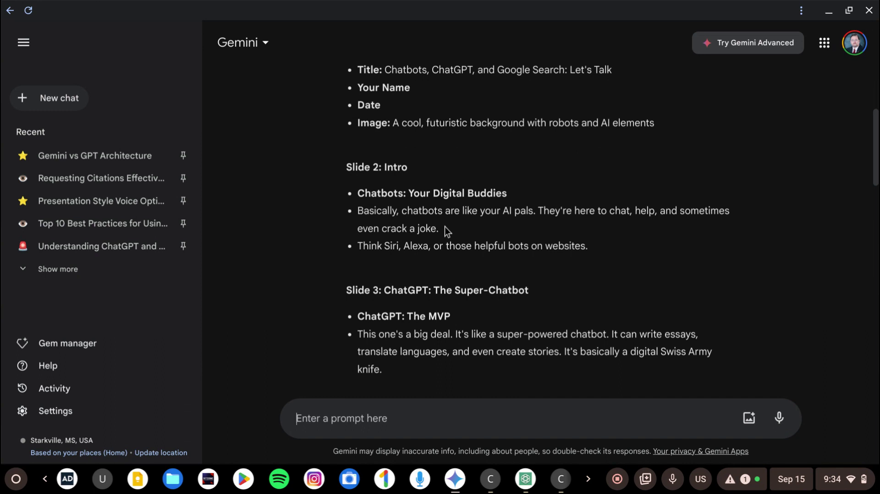
scroll(472, 313, down, 2)
scroll(471, 308, down, 1)
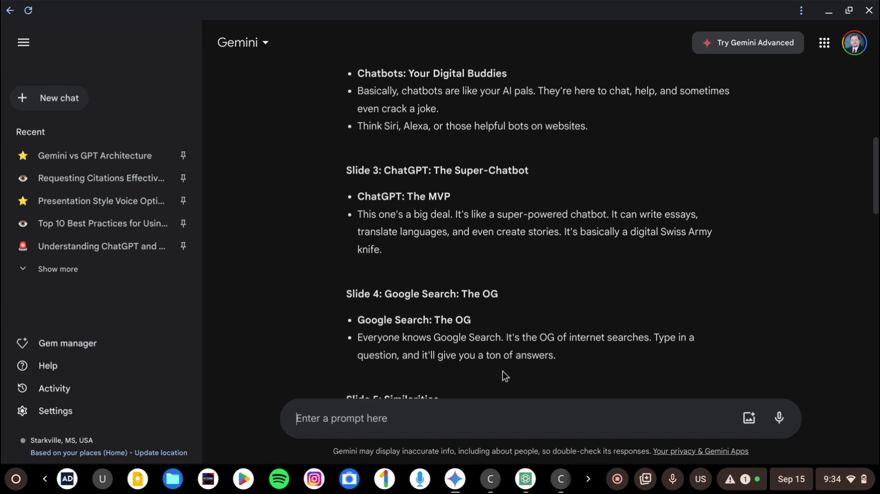
Regenerate the presentation outline as "More professional" and review its title, introduction and similarities slides.
drag(876, 177, 858, 401)
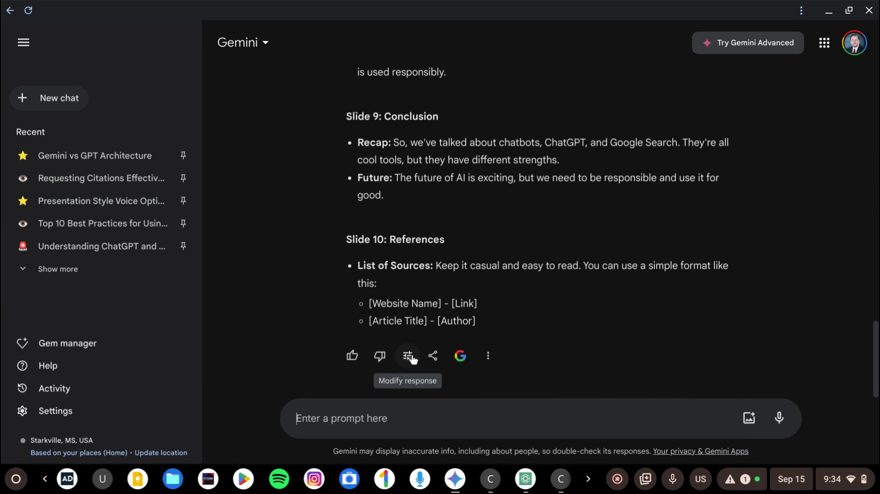
click(411, 359)
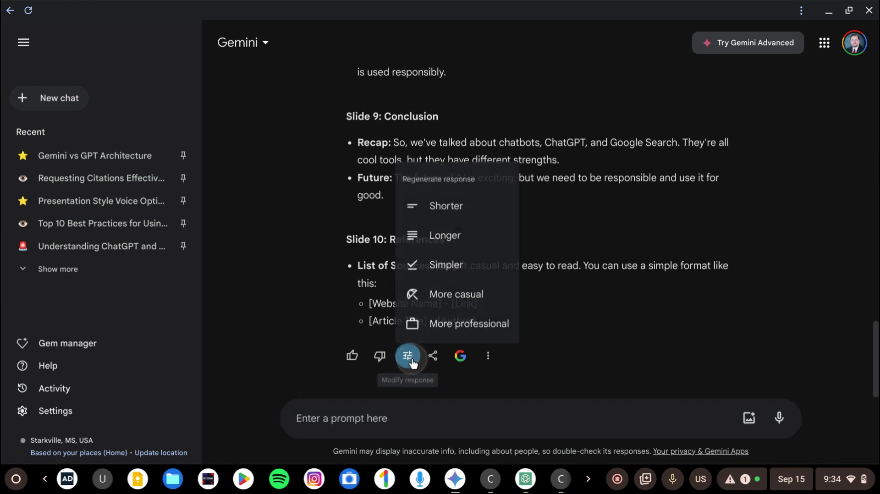
click(454, 324)
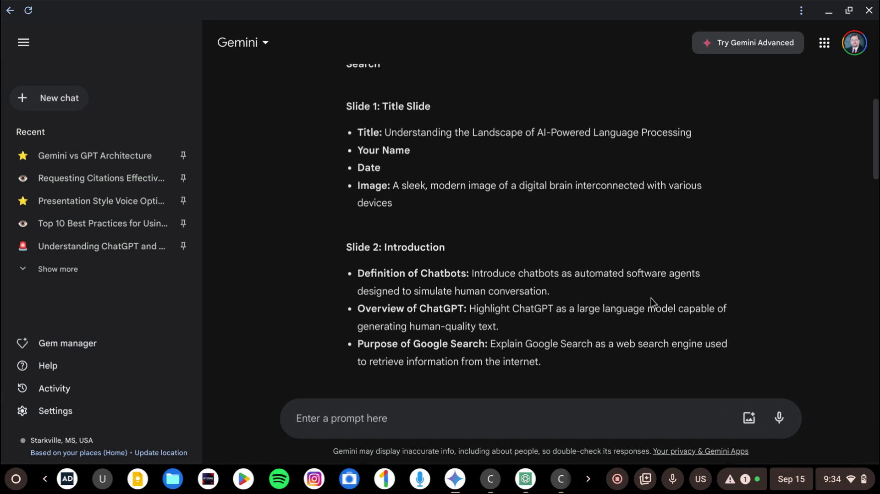
scroll(671, 293, down, 1)
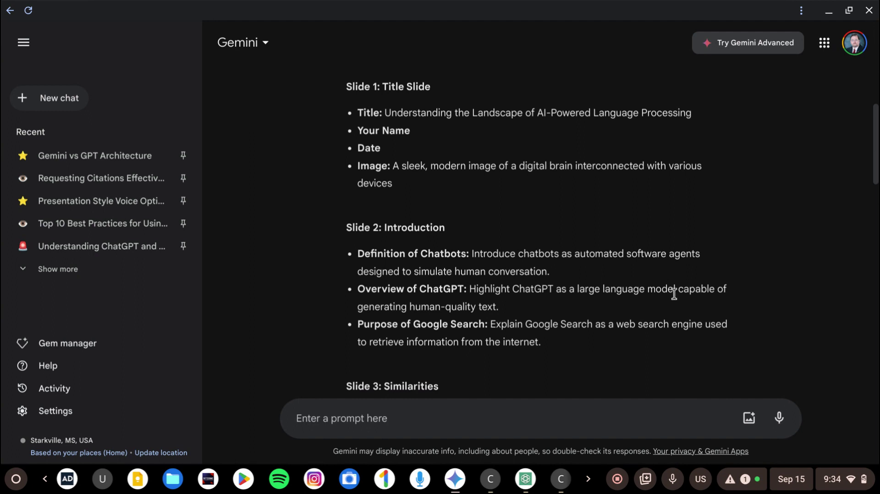
scroll(673, 293, down, 3)
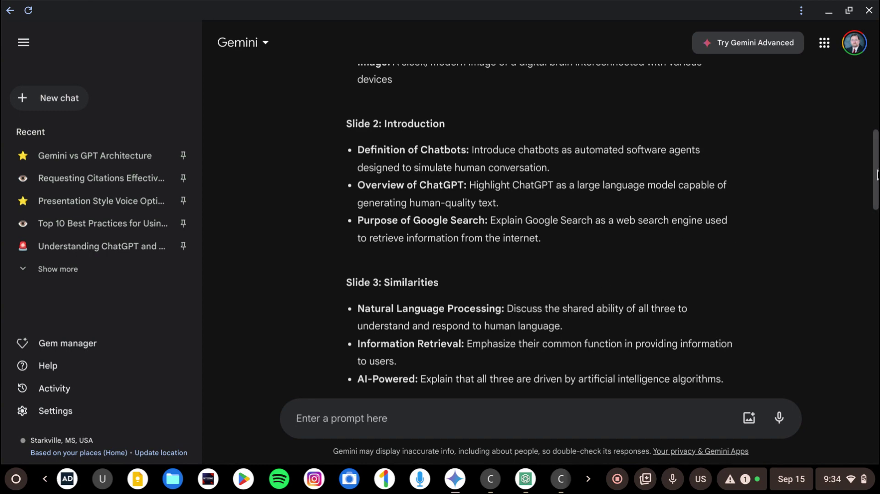
Replace the prompt with the original one asking to "Generate a paper" on chatbots, ChatGPT and Google search, and regenerate the response.
drag(872, 181, 858, 90)
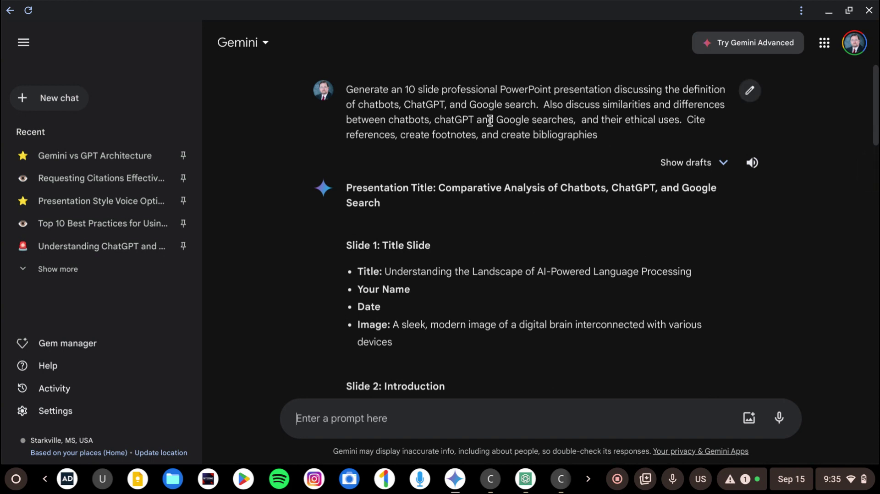
drag(610, 135, 350, 87)
key(ctrl+v)
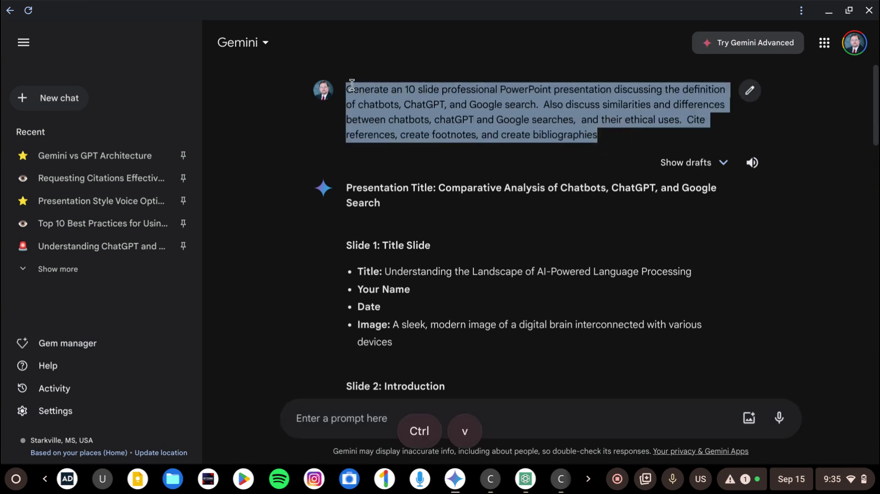
click(752, 100)
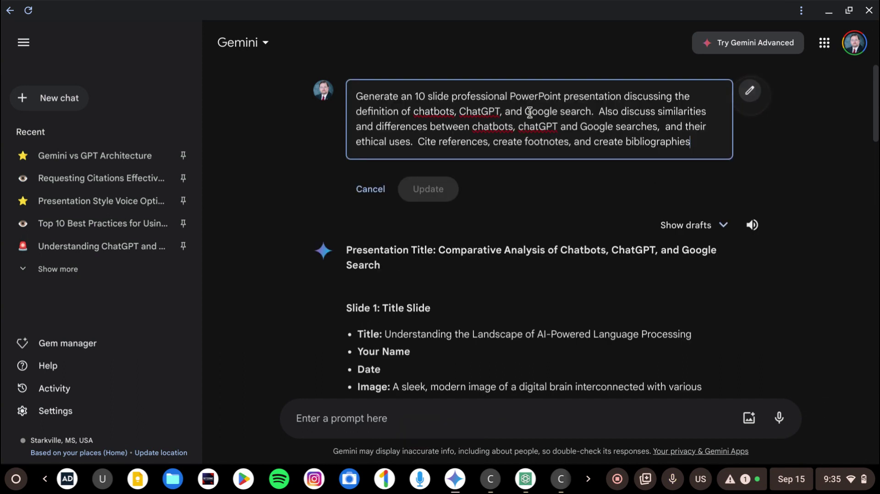
triple_click(524, 111)
text(Generate a paper discussing the definition of chatbots, ChatGPT, and Google search.  Also discuss similarities and differences between chatbots, chatGPT and Google searches,  and their ethical uses.  Cite references, create footnotes, and create bibliographies)
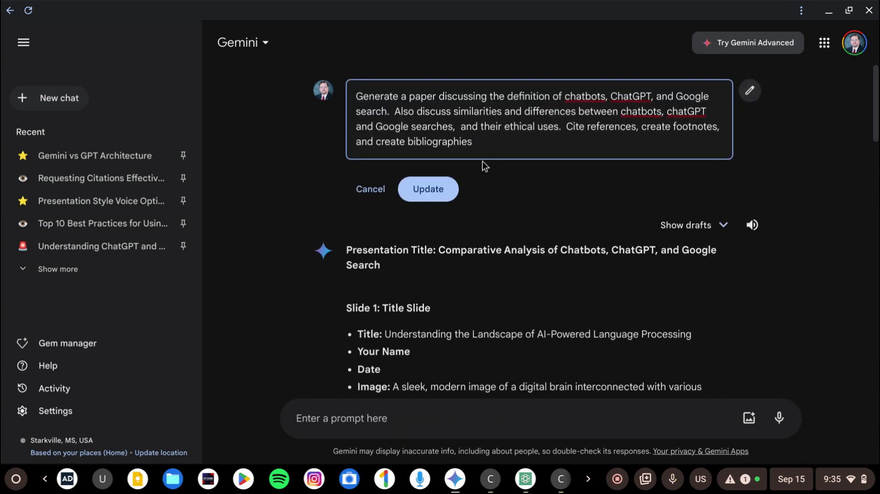
click(428, 189)
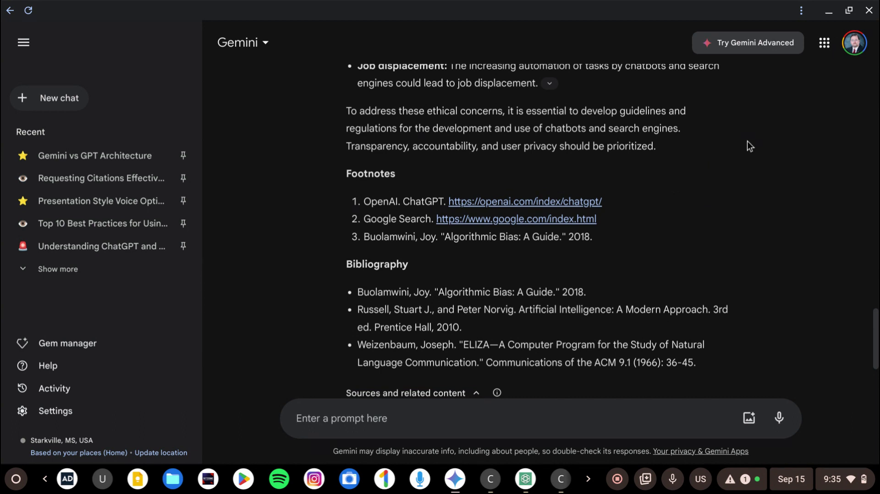
Open the sharing dialog for creating a public link to the generated paper.
scroll(573, 190, down, 3)
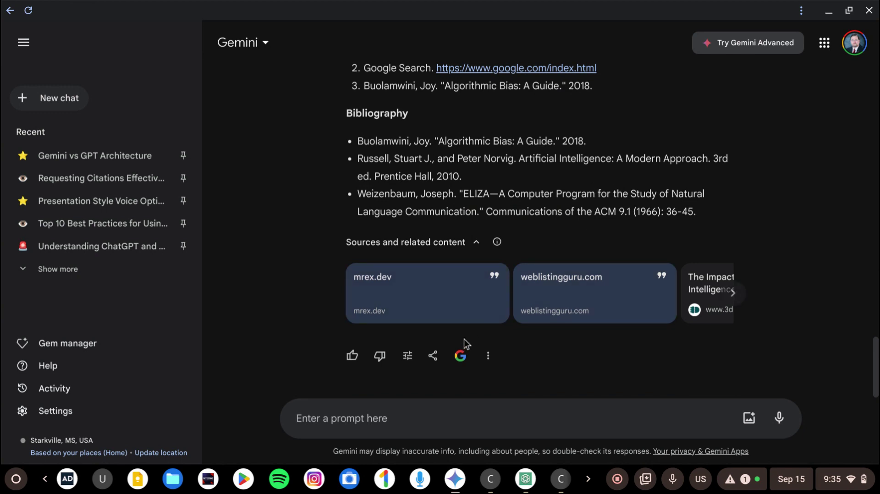
click(433, 357)
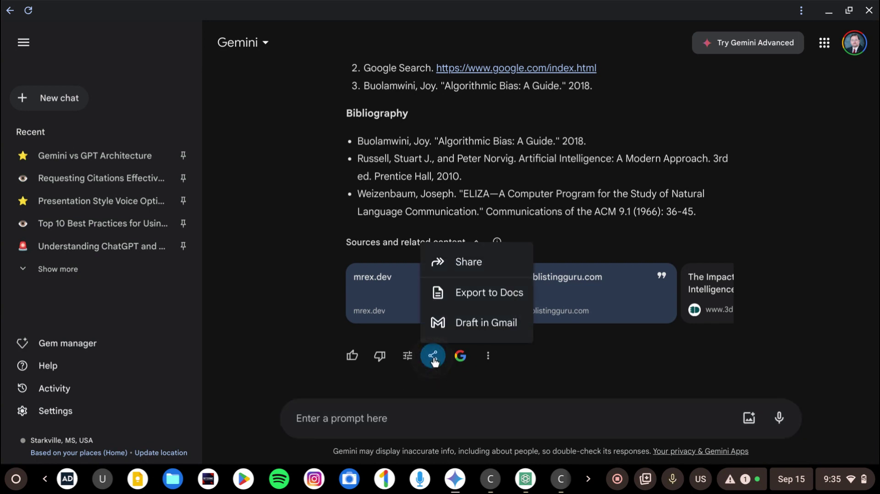
click(466, 262)
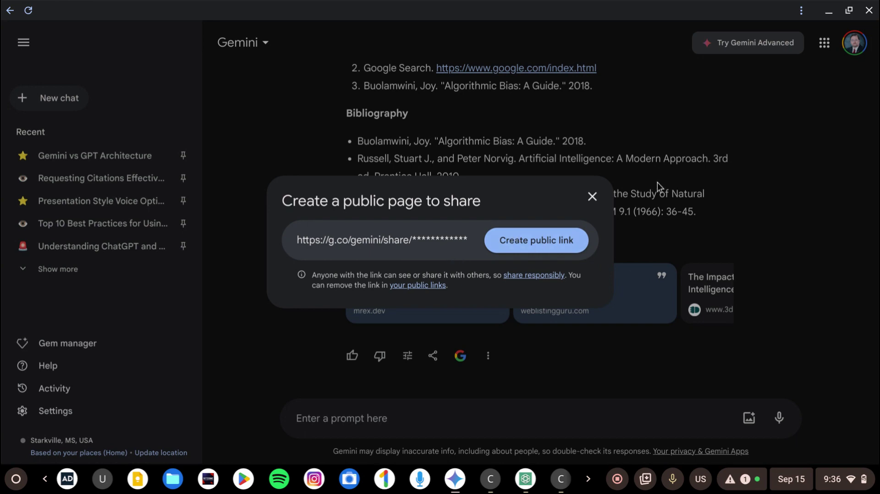
Close the public link dialog and examine the sharing, export and additional options available for the generated paper.
click(602, 200)
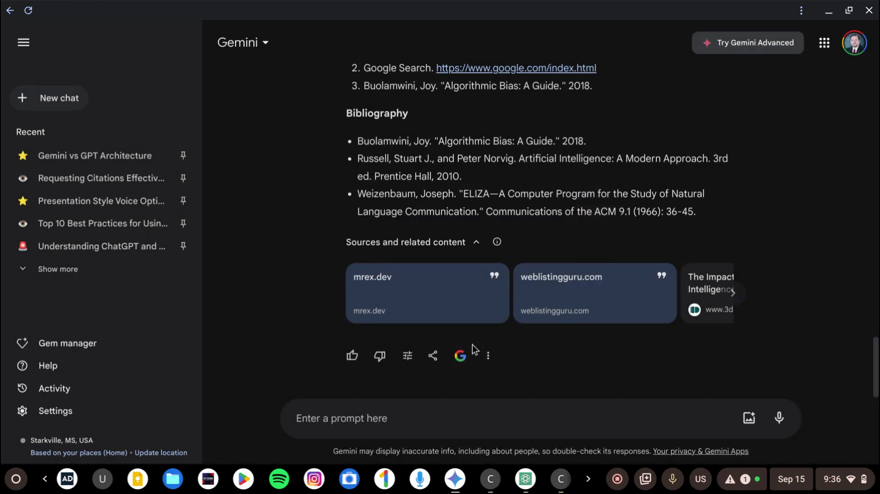
click(435, 358)
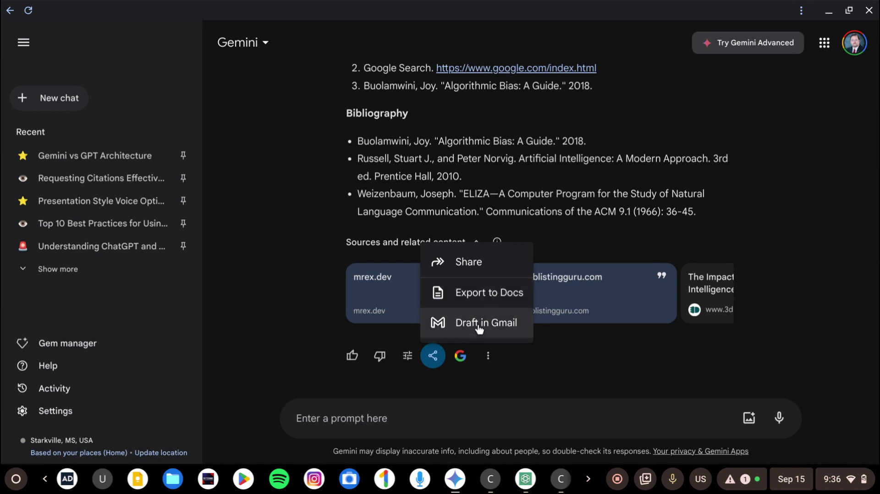
click(615, 341)
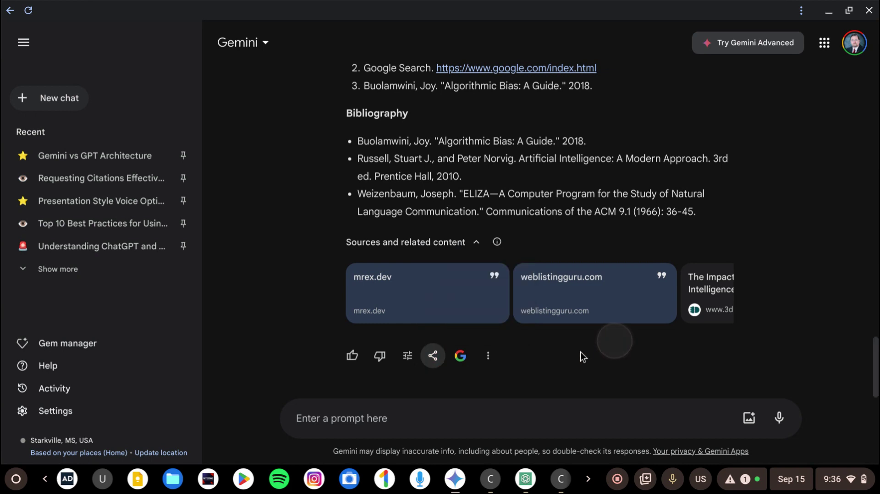
click(489, 359)
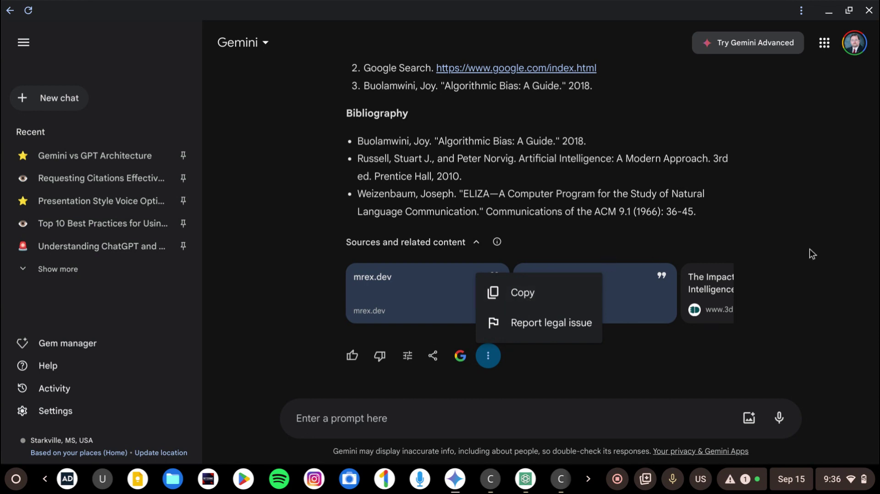
click(780, 220)
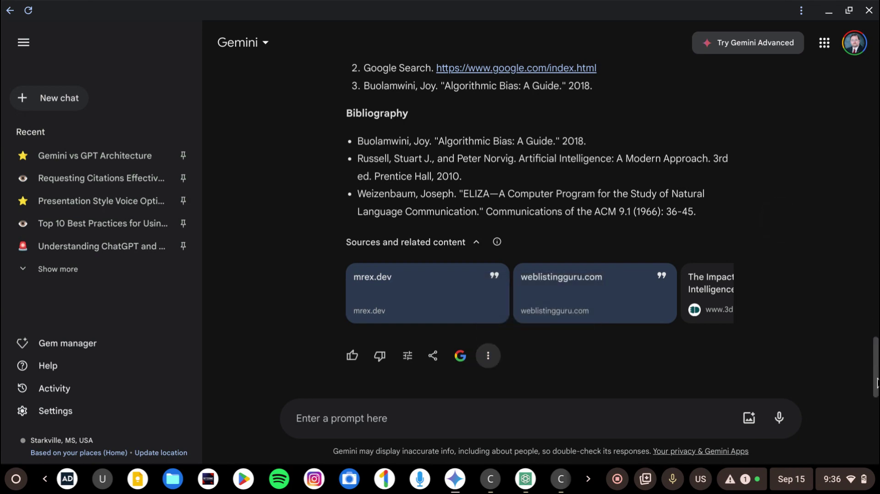
Listen to the generated paper being read aloud from its beginning and stop the playback.
drag(876, 367, 876, 73)
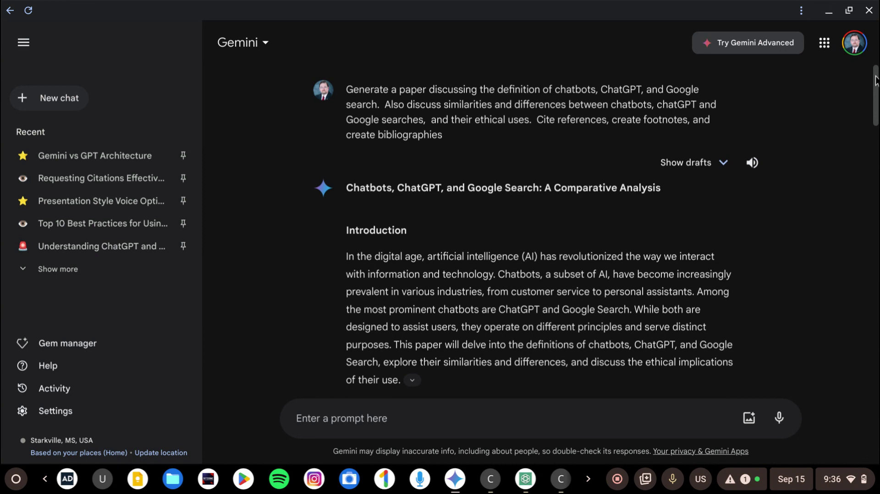
scroll(870, 109, down, 1)
scroll(870, 119, down, 2)
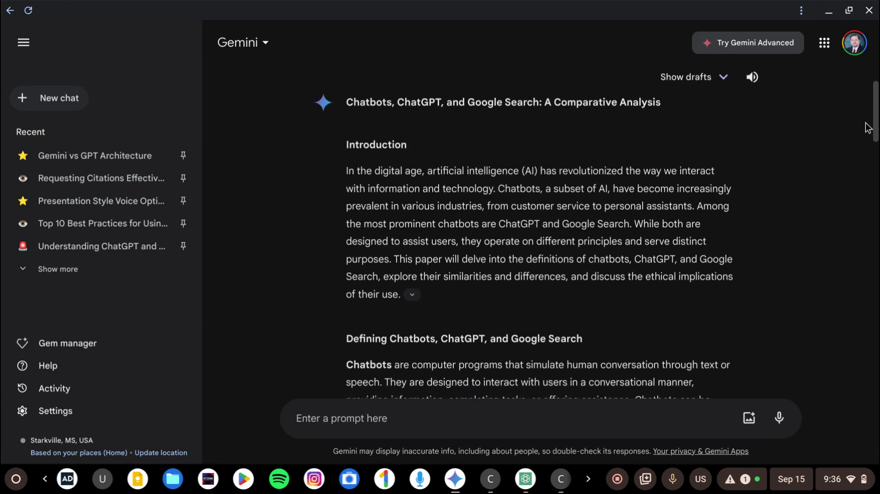
click(756, 85)
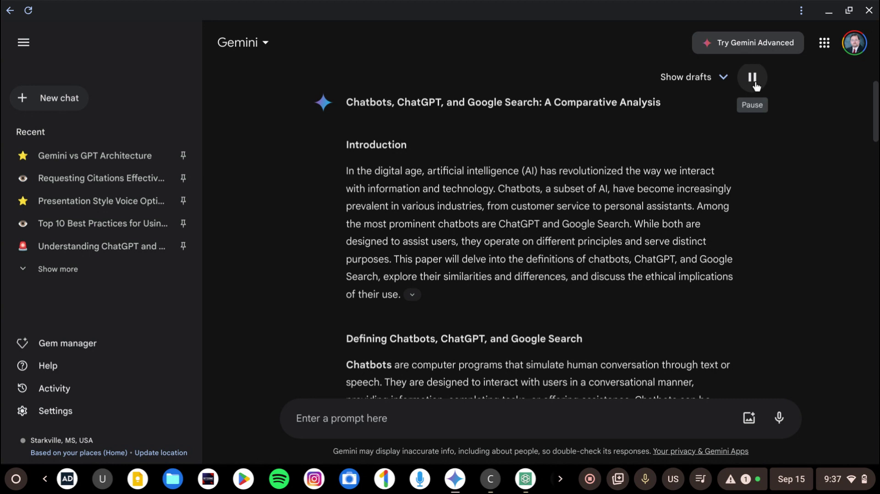
click(753, 78)
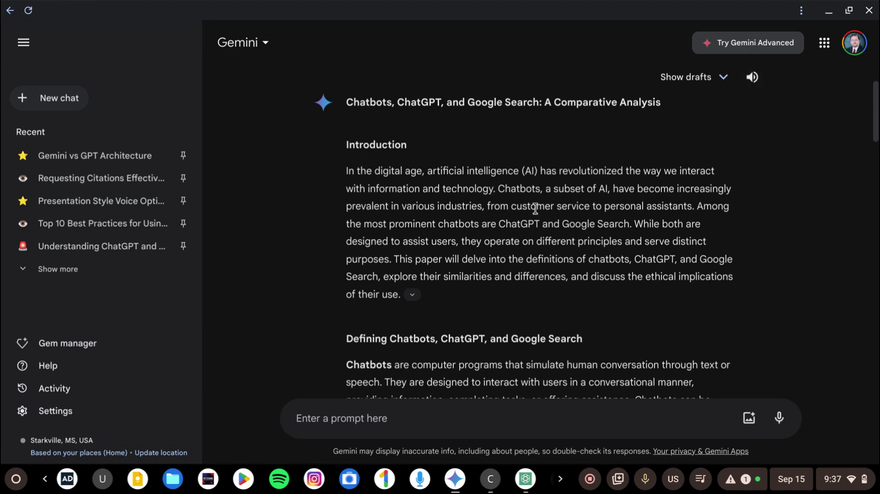
Switch to the ChatGPT 4o Free app and check its web address in the app information.
click(561, 480)
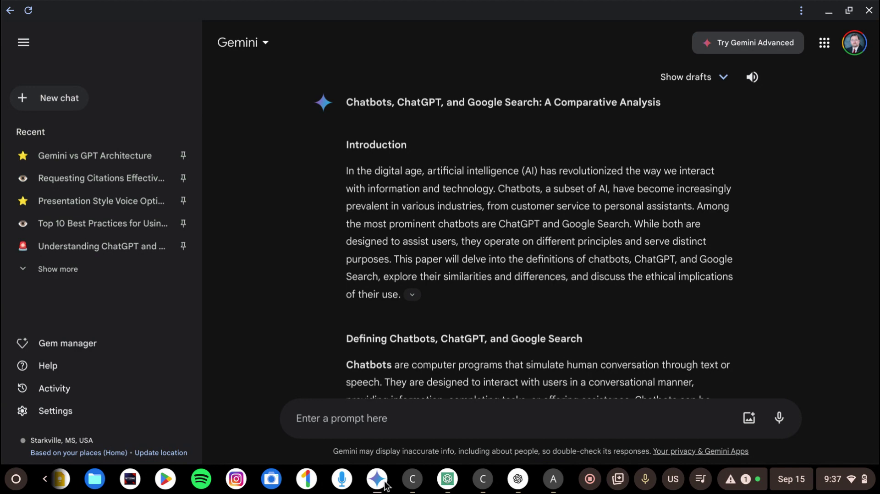
click(418, 481)
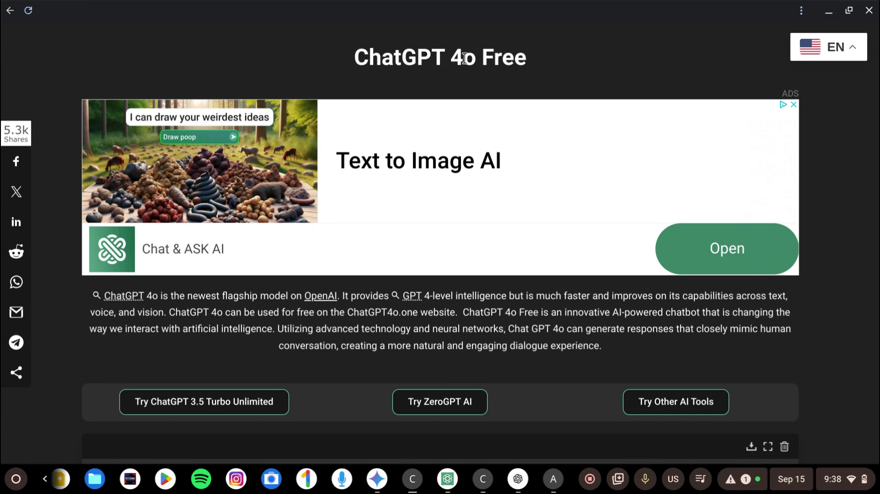
click(801, 13)
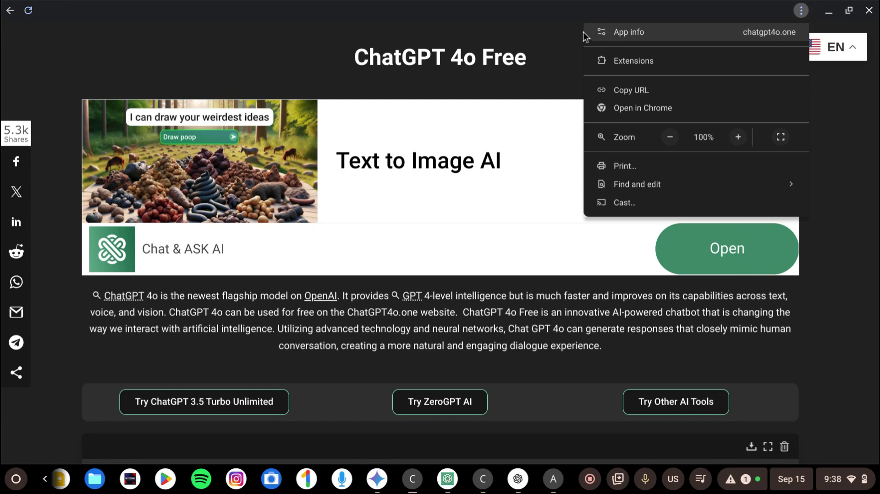
click(519, 19)
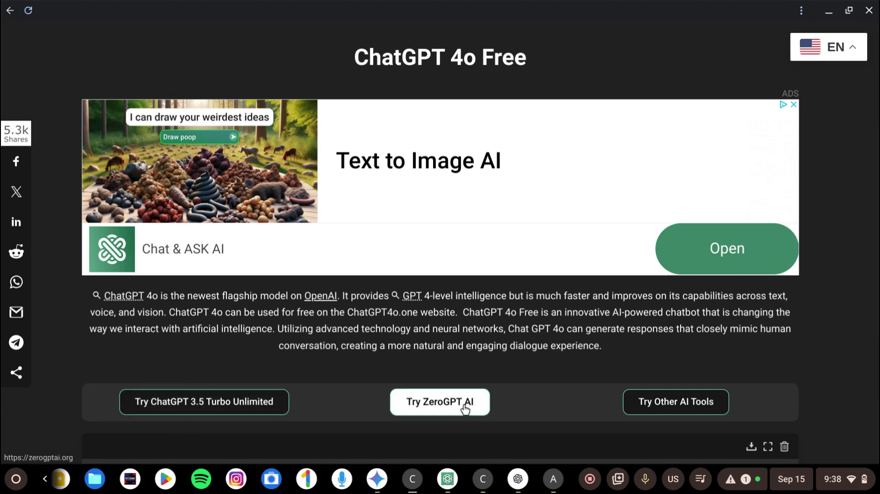
Look over the ChatGPT 4o Free page's description, alternative AI tool links and chat area.
scroll(551, 385, down, 1)
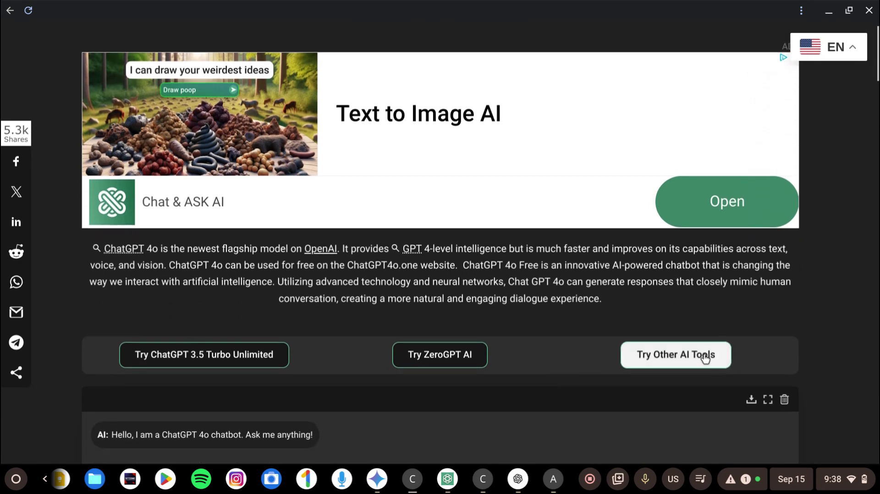
scroll(706, 360, down, 1)
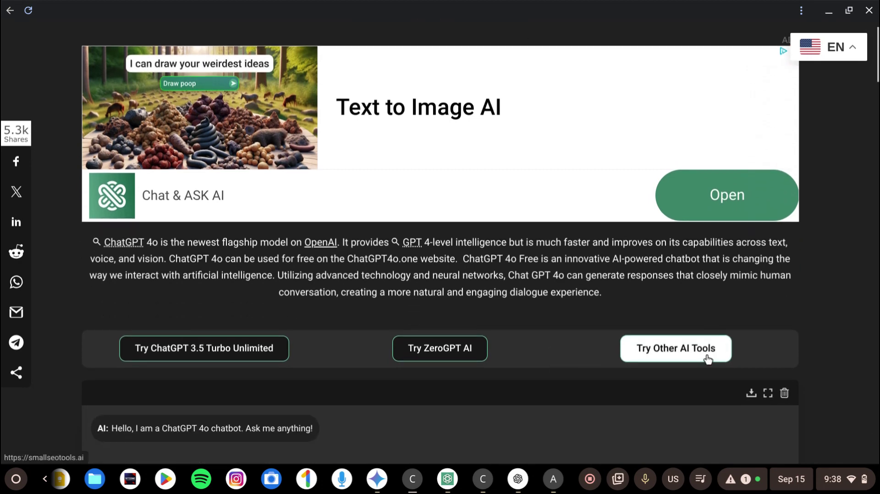
scroll(706, 359, down, 1)
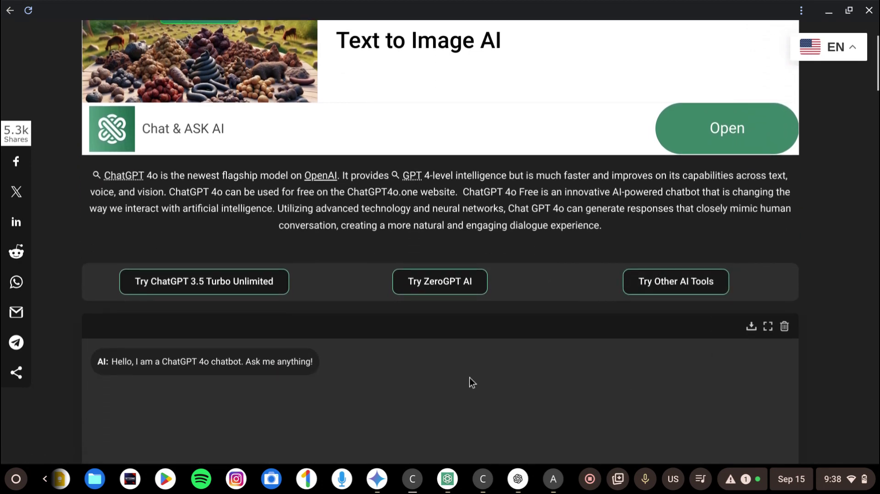
scroll(471, 376, down, 1)
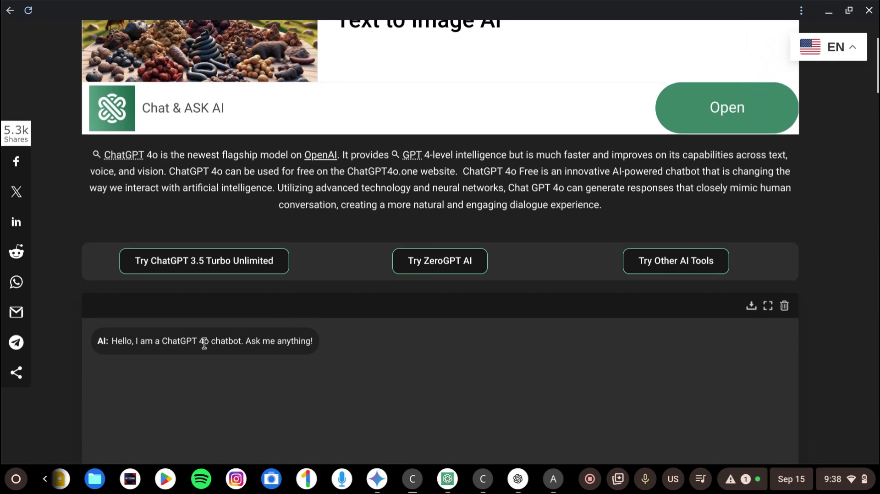
scroll(210, 337, down, 2)
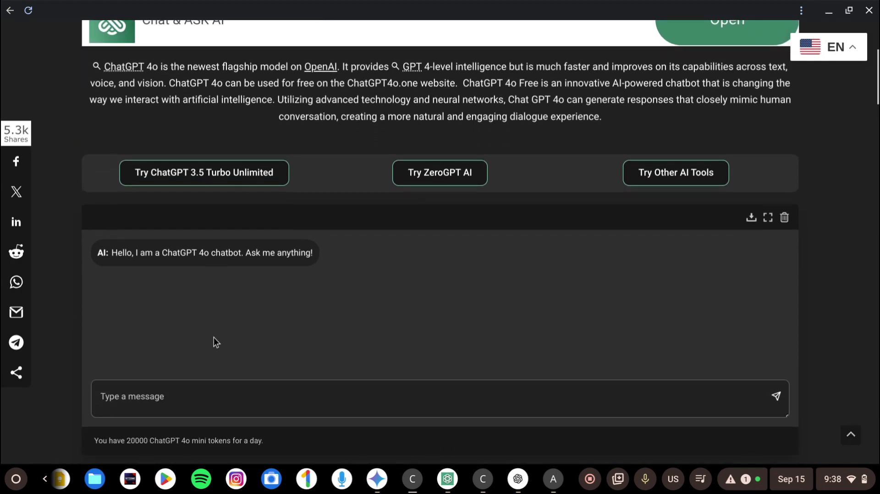
Submit the copied "Generate a paper" prompt on chatbots, ChatGPT and Google search to the ChatGPT 4o chatbot.
click(177, 401)
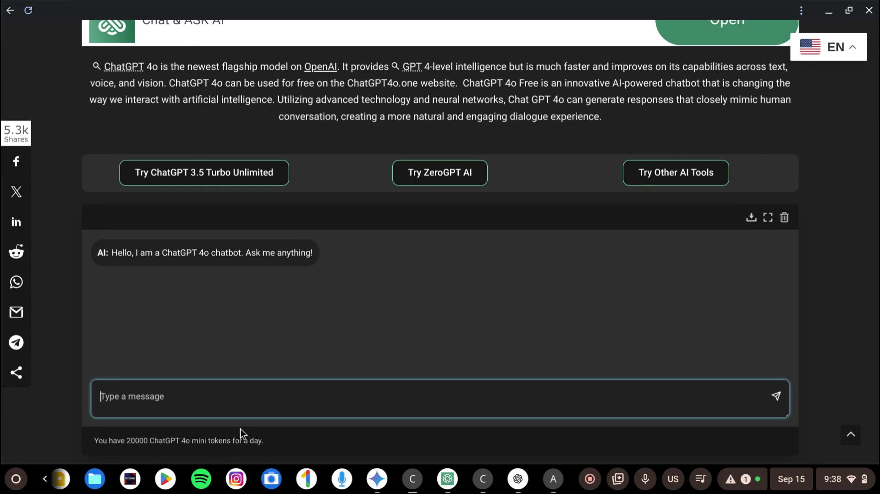
scroll(191, 314, up, 5)
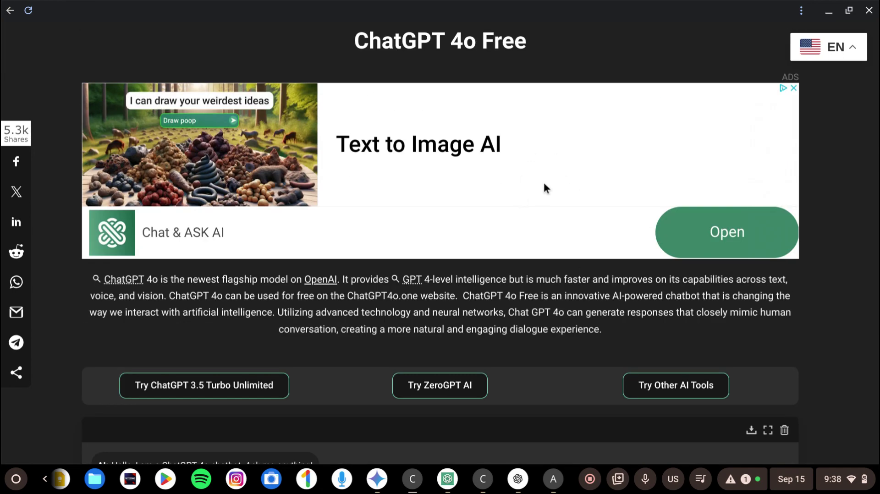
scroll(543, 183, down, 6)
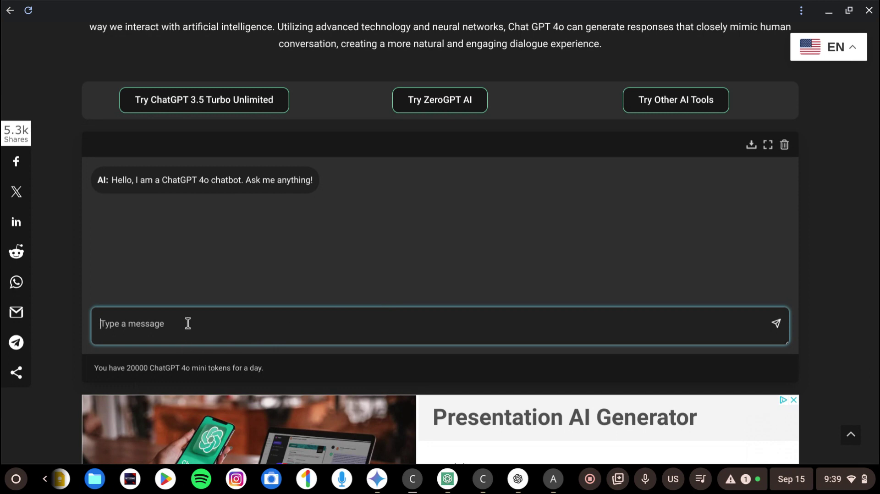
key(ctrl+v)
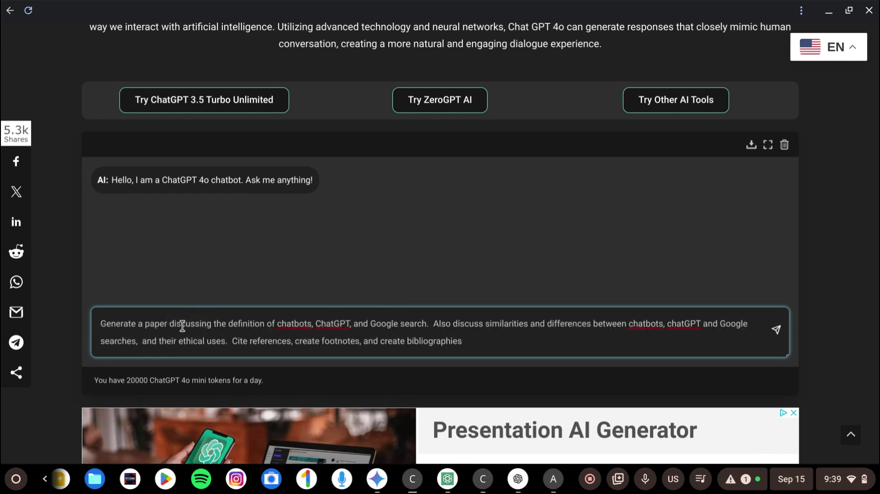
click(776, 330)
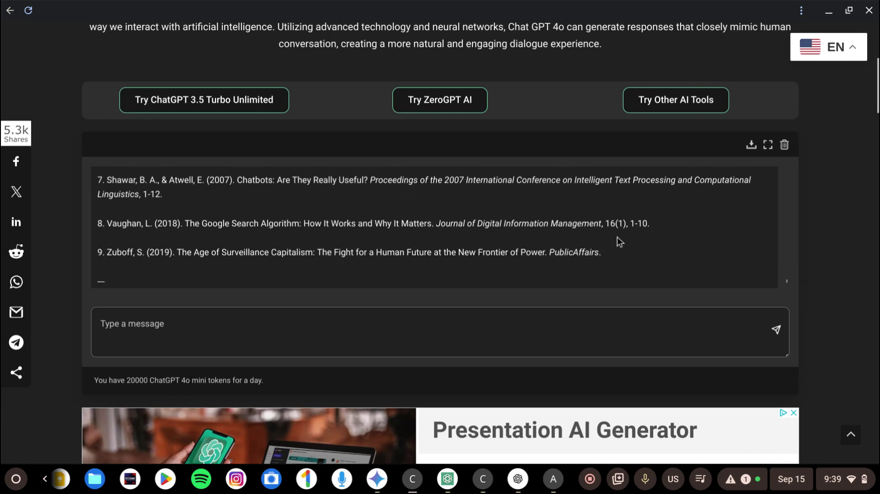
Check the end of the chatbot's generated paper and expand the chat to full screen.
scroll(619, 221, down, 1)
scroll(619, 221, up, 3)
scroll(651, 348, down, 2)
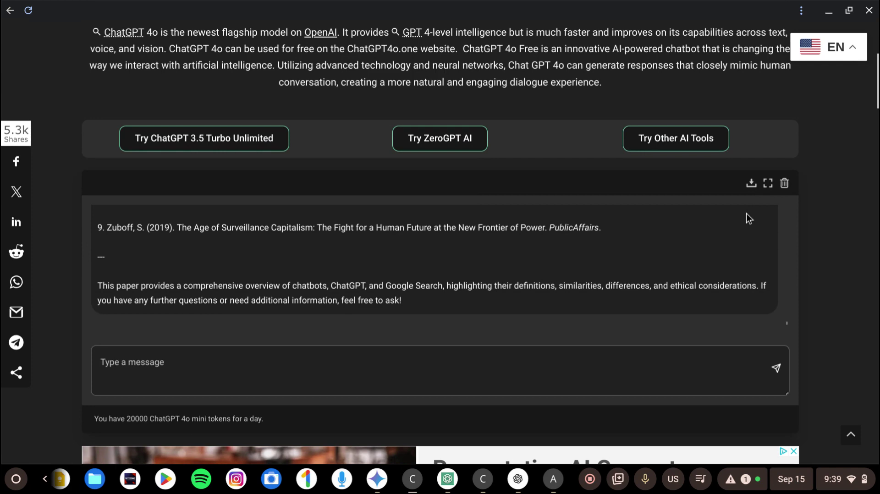
click(766, 184)
Review the generated paper's sections from the references back to the title and exit the full-screen view.
scroll(408, 188, up, 2)
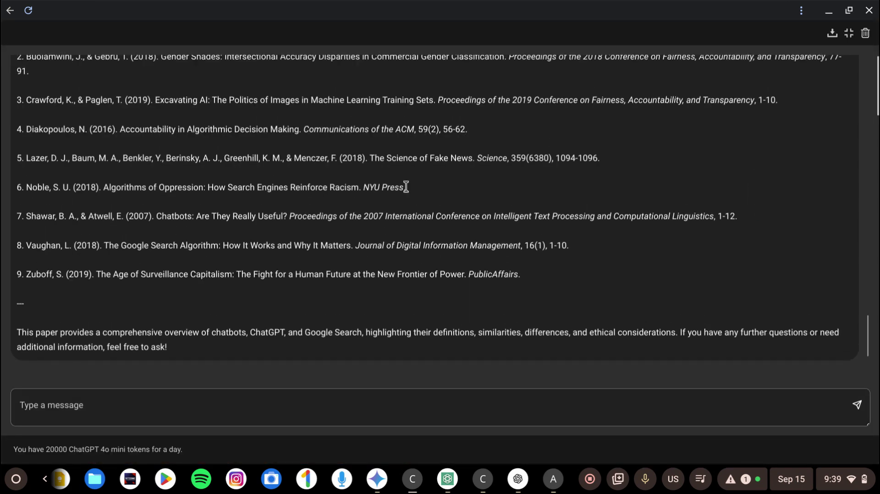
scroll(410, 188, up, 5)
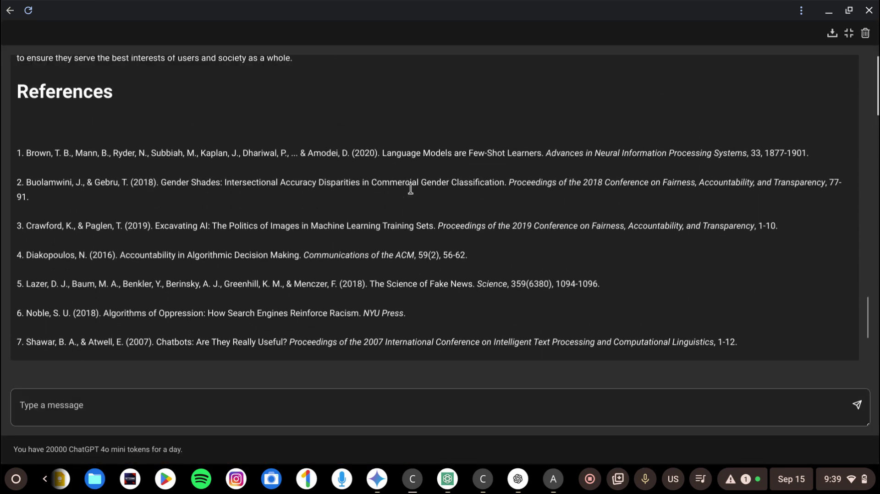
scroll(412, 188, up, 3)
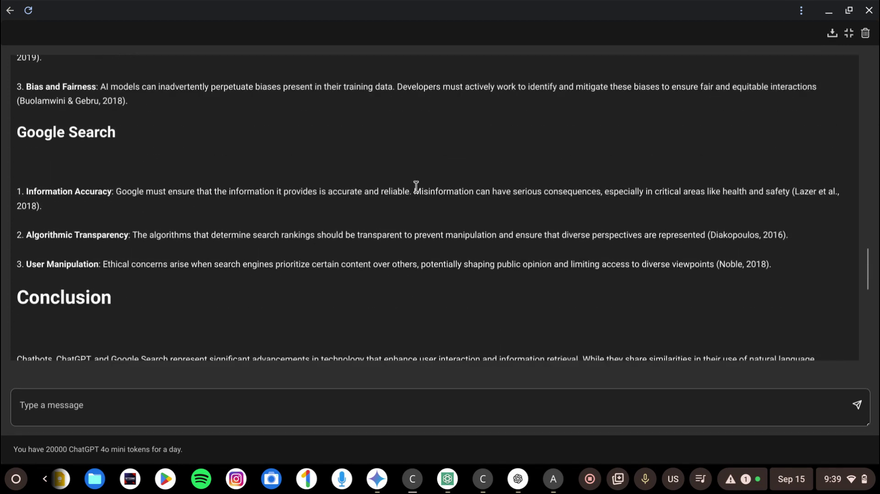
scroll(417, 186, up, 5)
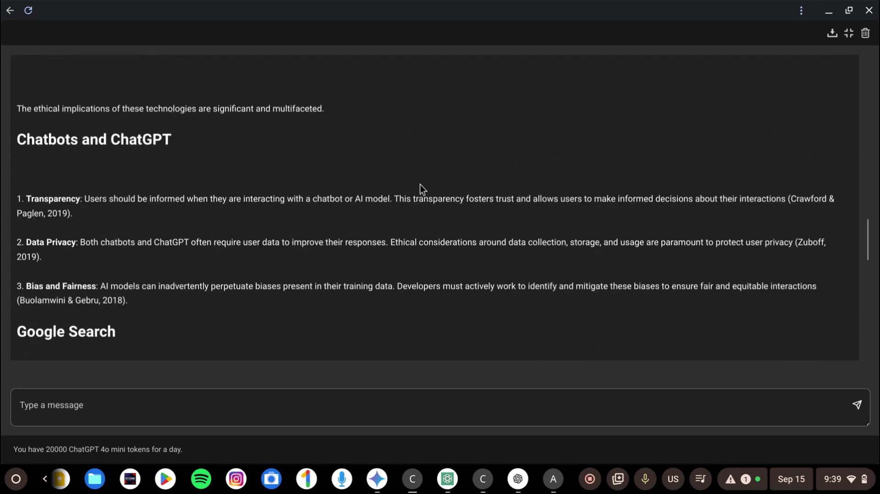
scroll(420, 185, up, 4)
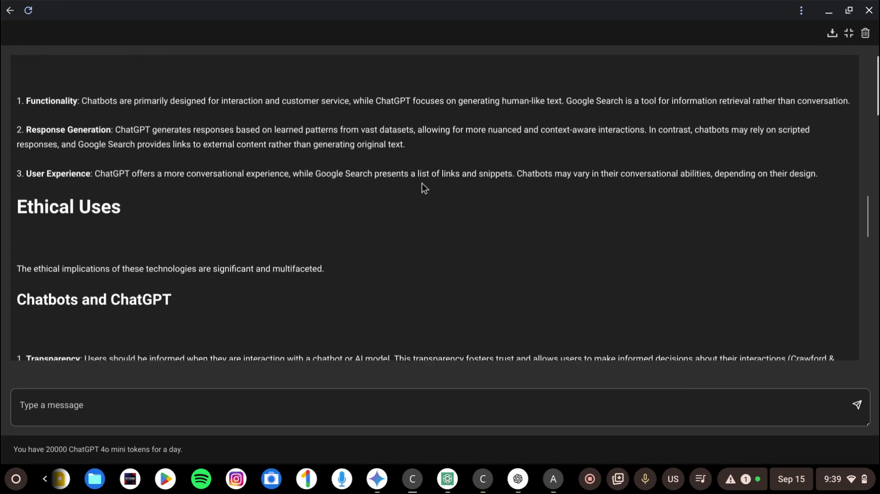
scroll(421, 183, up, 3)
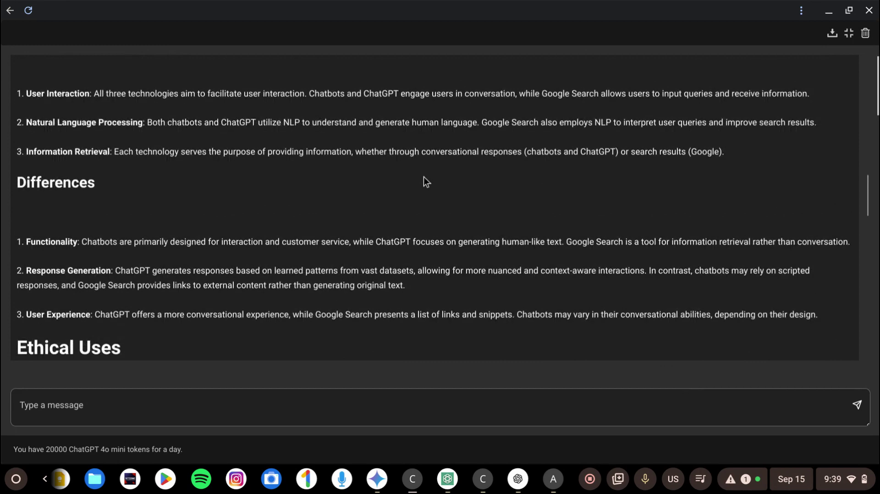
scroll(423, 177, up, 6)
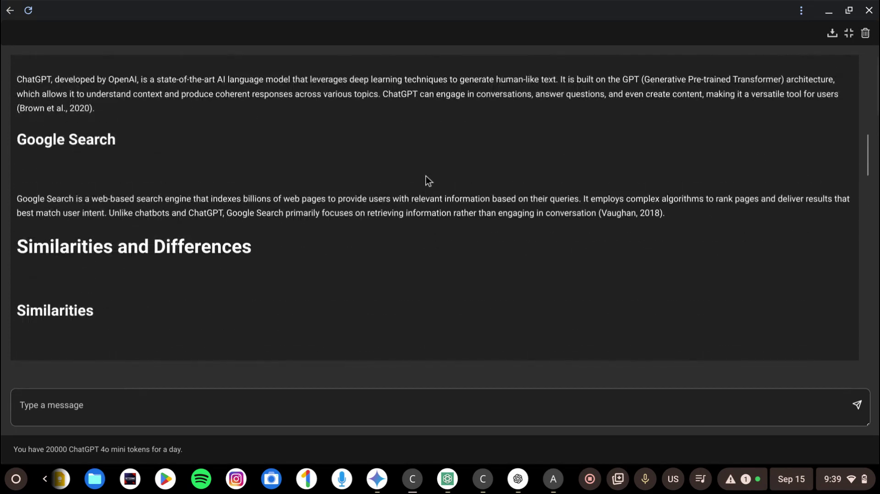
scroll(426, 177, up, 5)
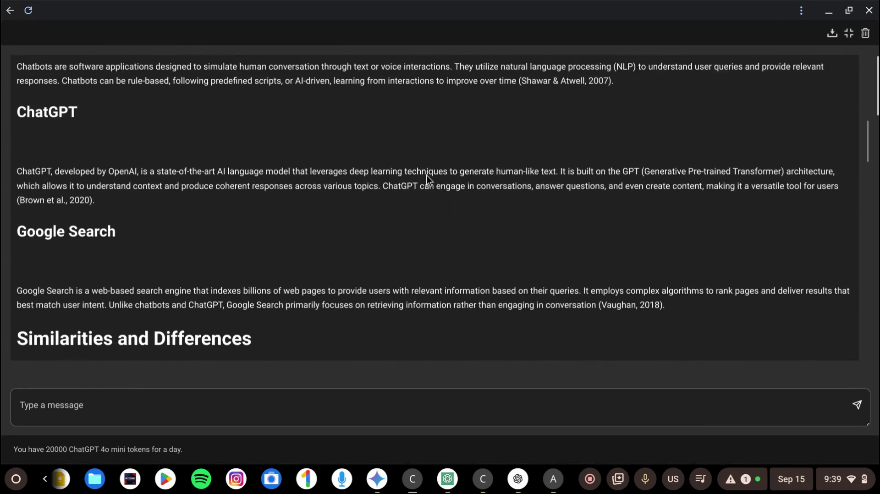
scroll(428, 175, up, 4)
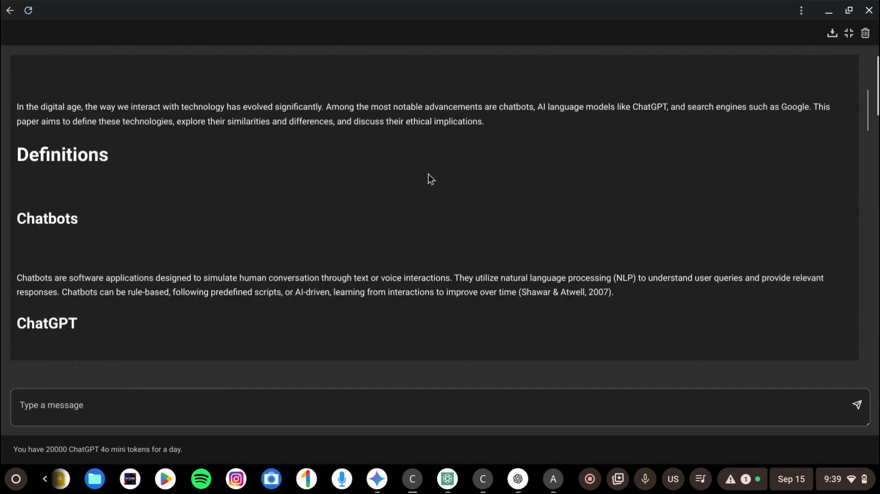
scroll(429, 176, up, 2)
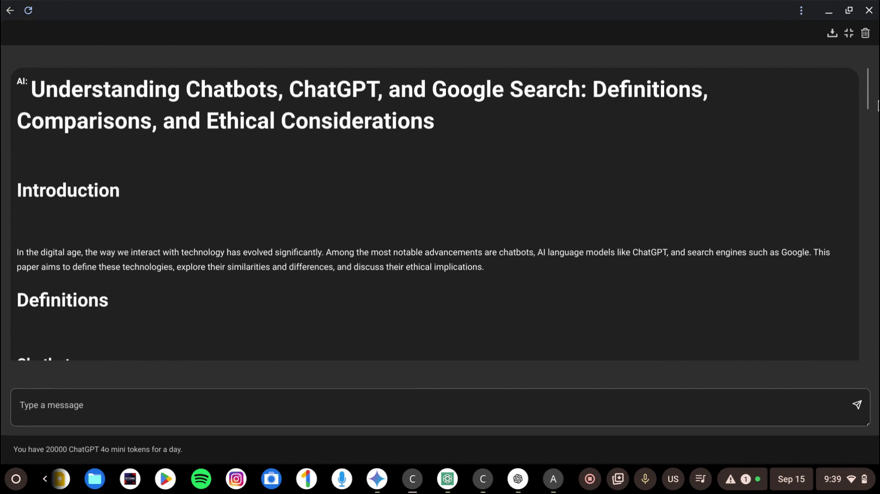
click(849, 38)
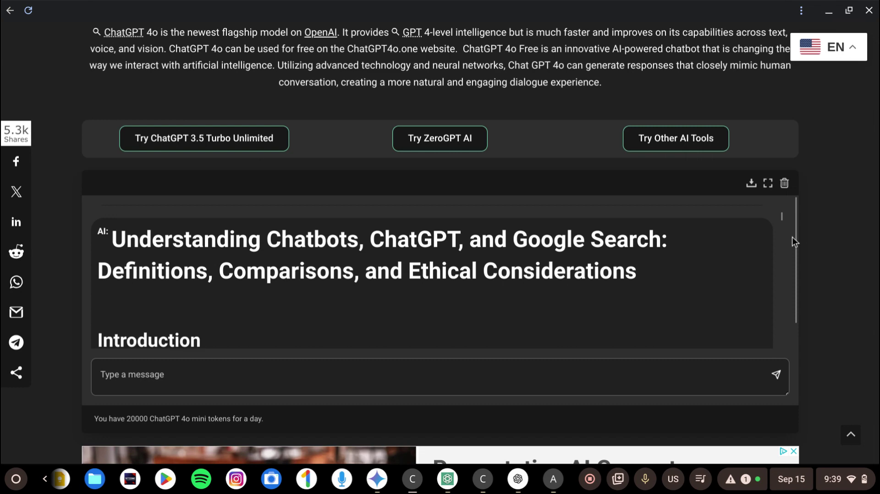
Look over the submitted prompt and the generated paper from its title to its closing paragraph.
scroll(330, 255, down, 3)
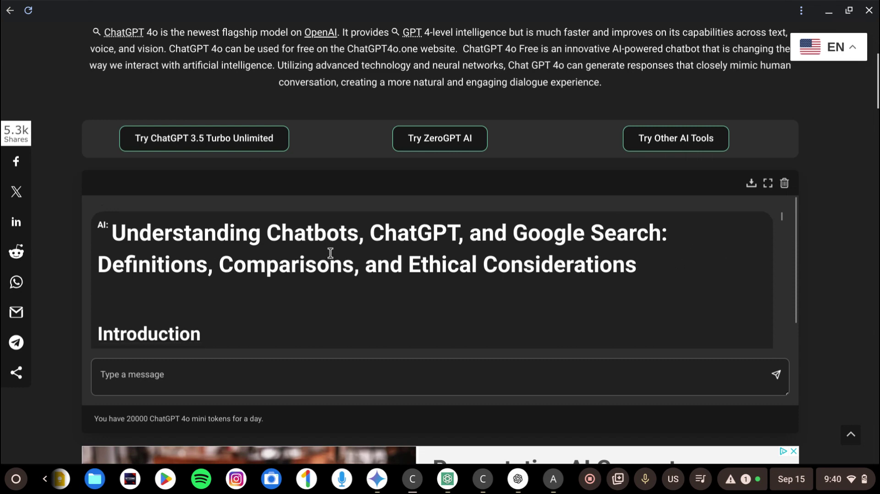
scroll(331, 257, up, 5)
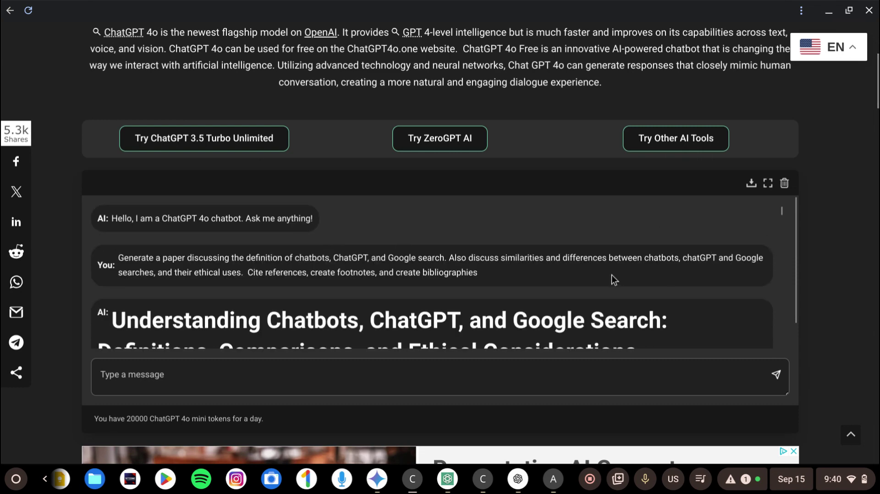
scroll(611, 274, up, 5)
scroll(570, 277, down, 5)
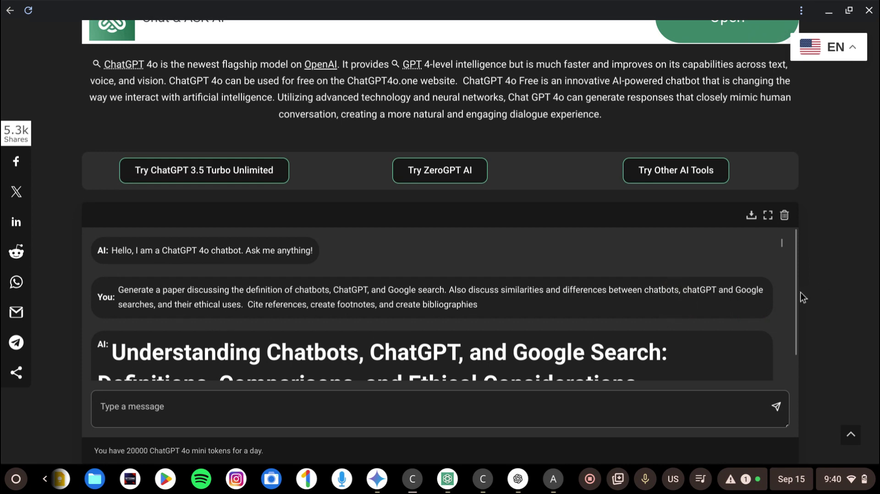
drag(795, 300, 786, 430)
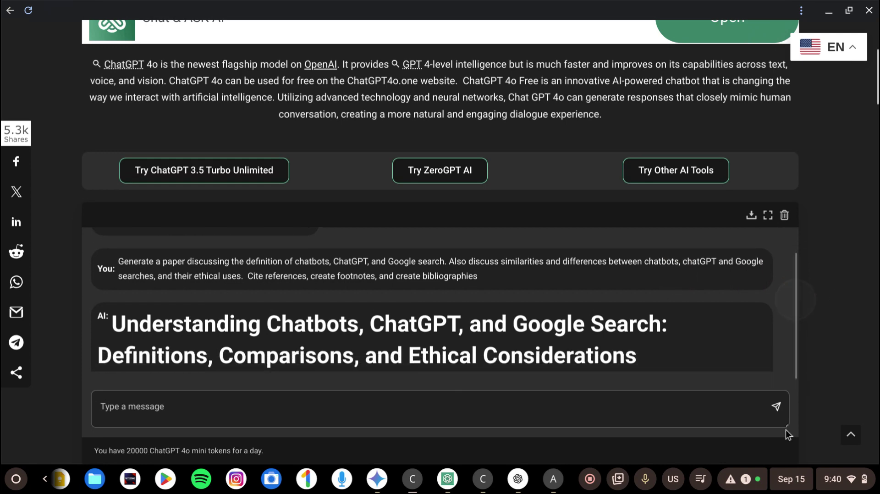
scroll(699, 335, down, 15)
scroll(700, 335, down, 15)
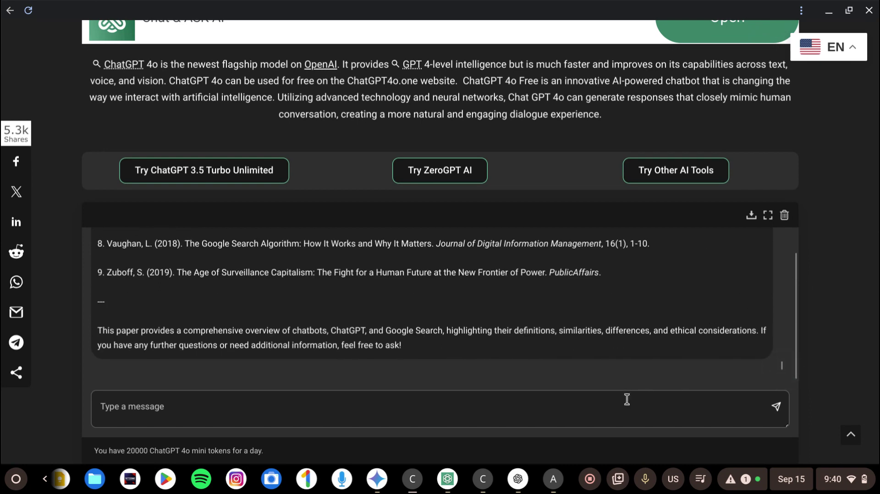
scroll(428, 399, down, 1)
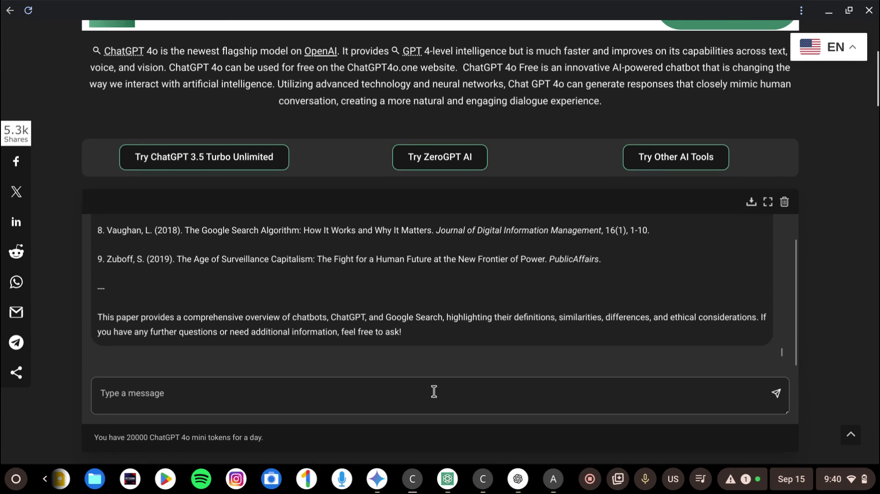
Paste the copied prompt into the chat, replace "a paper" with "an FAQ", and submit it.
click(434, 392)
text(Generate a paper discussing the definition of chatbots, ChatGPT, and Google search.  Also discuss similarities and differences between chatbots, chatGPT and Google searches,  and their ethical uses.  Cite references, create footnotes, and create bibliographies)
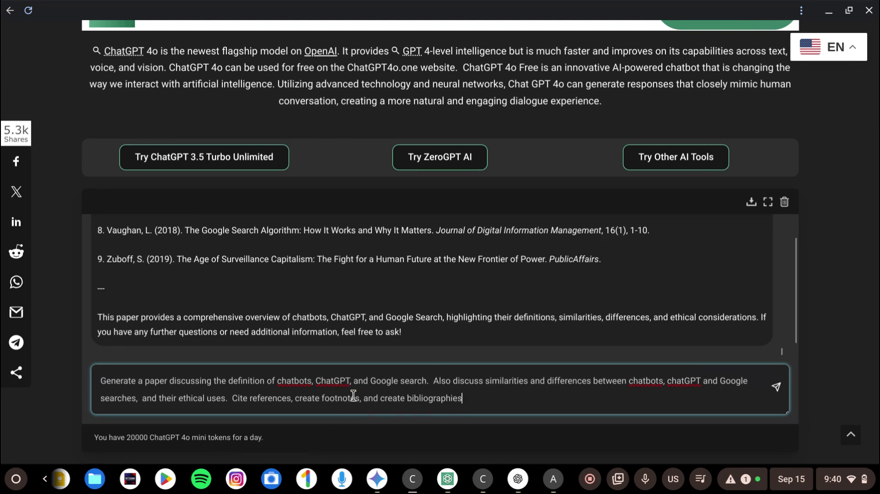
double_click(157, 382)
key(BackSpace)
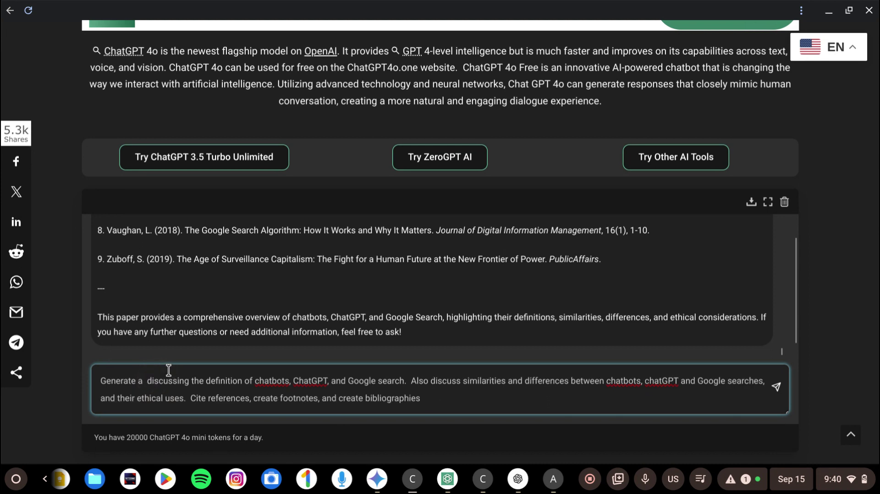
key(BackSpace)
text(n F)
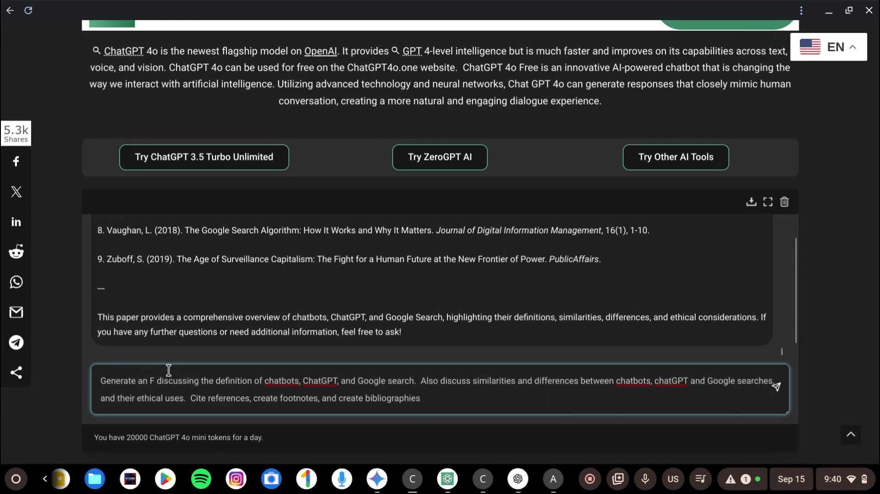
text(AQ)
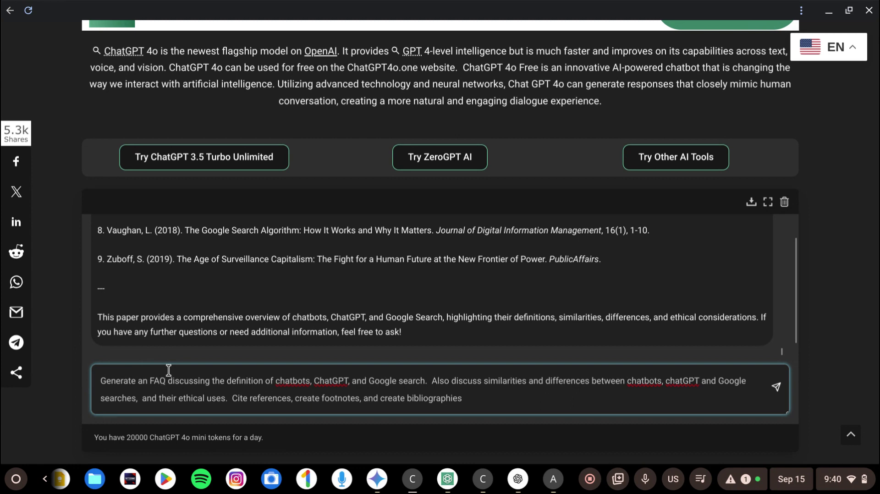
click(776, 388)
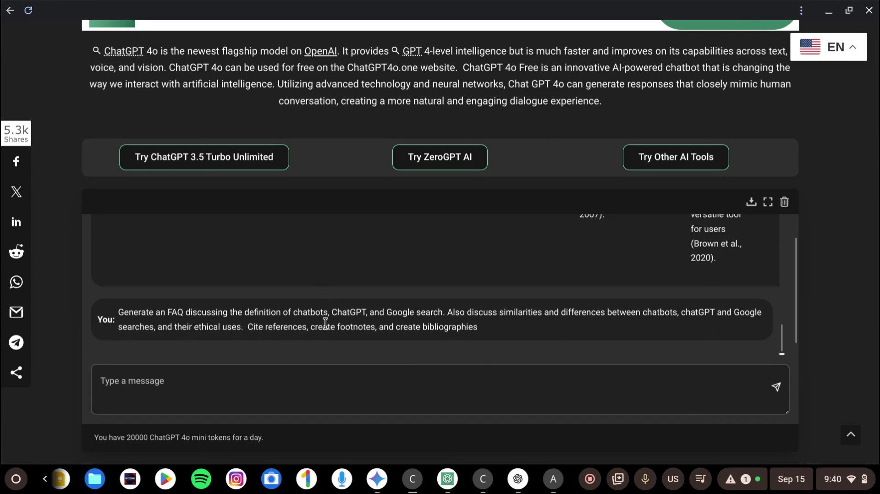
Check the chat for a reply and submit the pasted prompt again, changing "a paper" to "an FAQ".
scroll(334, 325, down, 1)
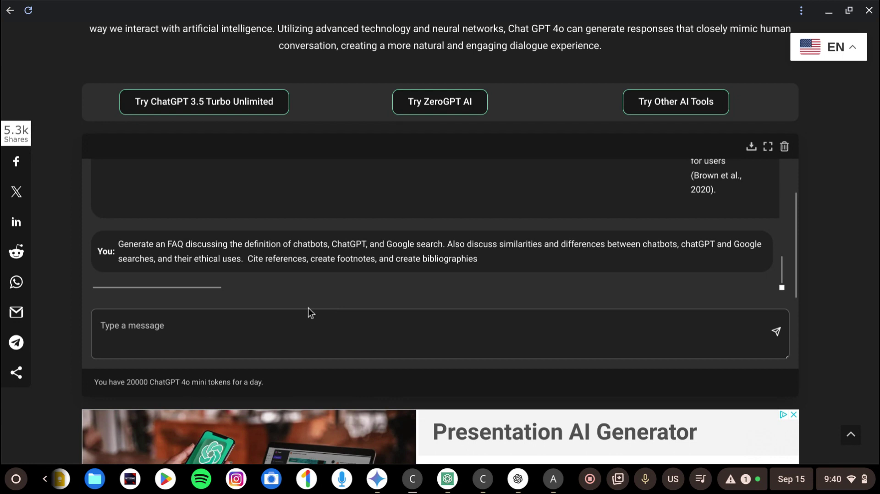
click(781, 287)
scroll(491, 258, down, 4)
scroll(495, 260, up, 4)
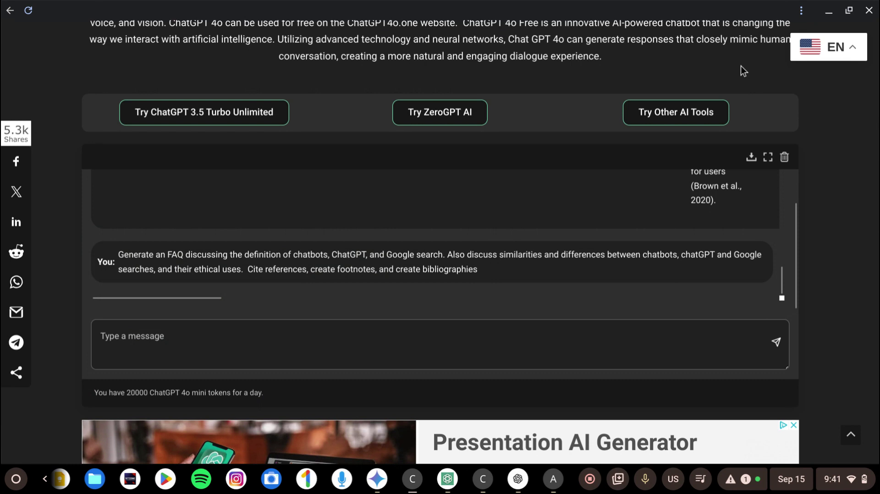
click(179, 337)
text(Generate a paper discussing the definition of chatbots, ChatGPT, and Google search.  Also discuss similarities and differences between chatbots, chatGPT and Google searches,  and their ethical uses.  Cite references, create footnotes, and create bibliographies)
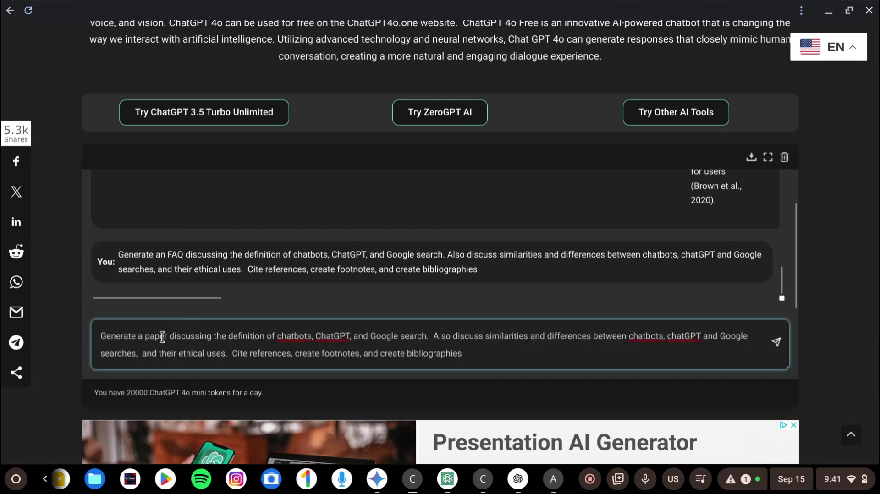
click(155, 337)
key(BackSpace)
key(BackSpace)
key(BackSpace)
key(BackSpace)
key(BackSpace)
key(BackSpace)
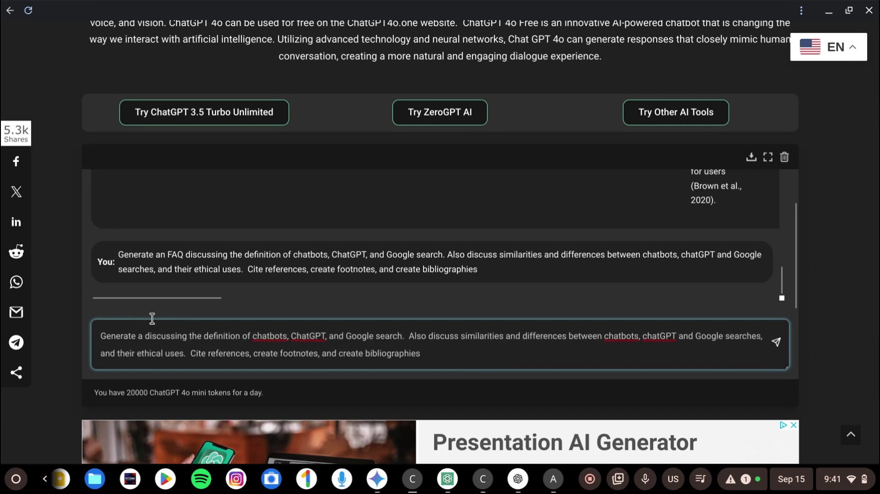
text(n FAQ)
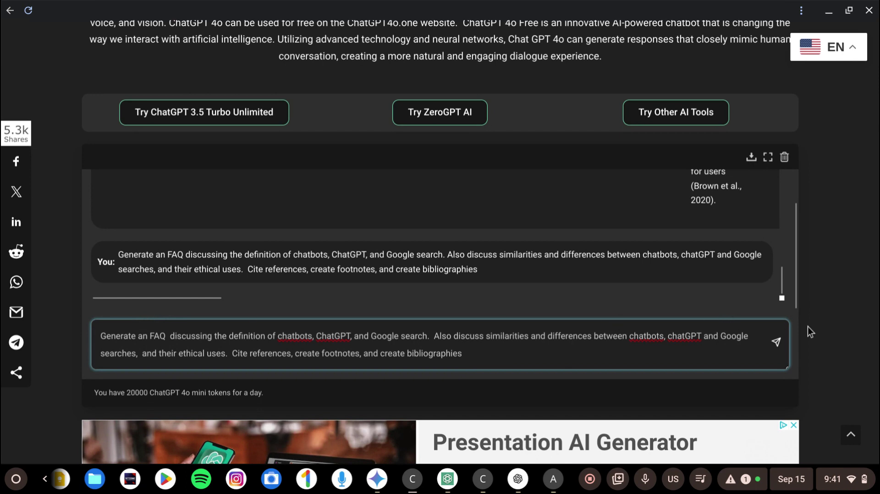
click(776, 343)
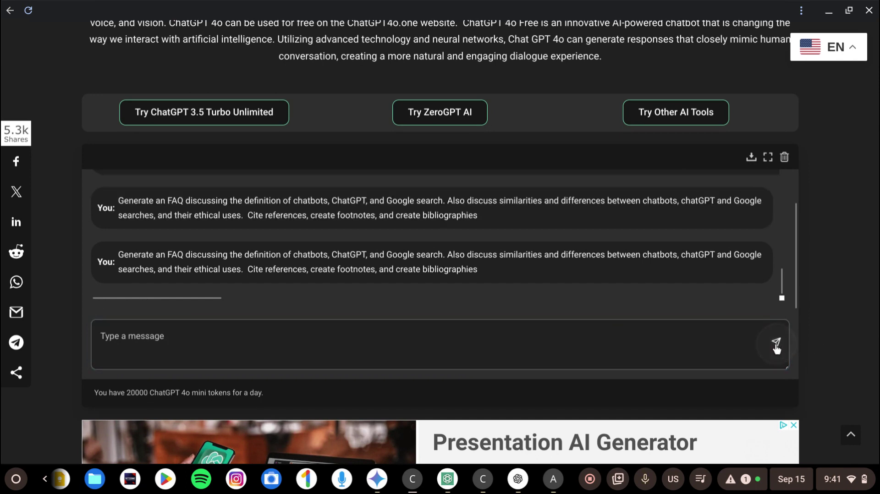
Check the chat around the two submitted FAQ prompts for a response.
scroll(275, 314, down, 1)
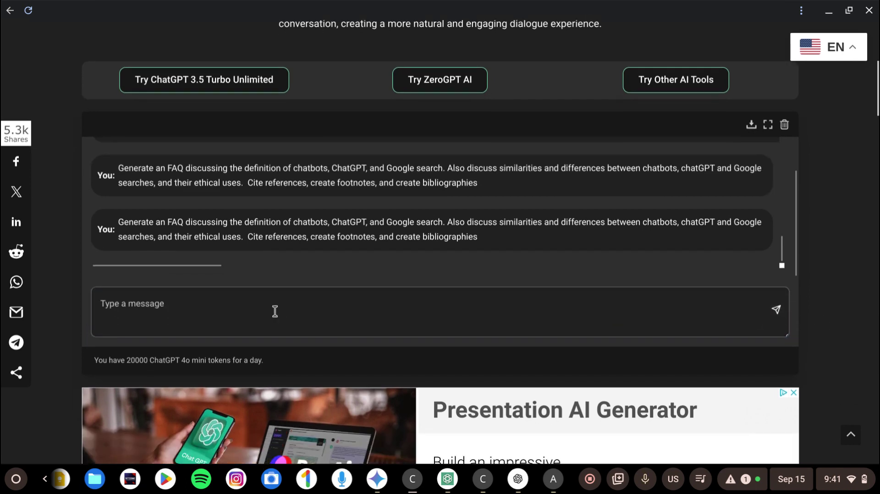
scroll(274, 310, up, 2)
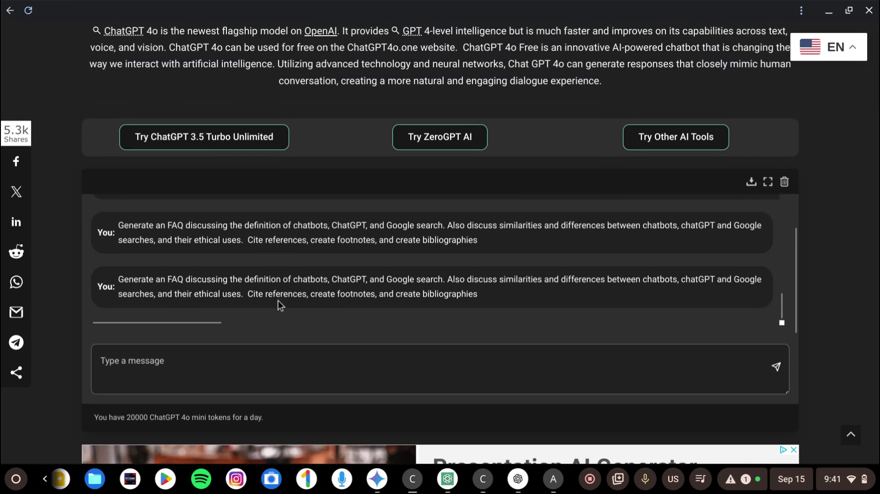
scroll(279, 295, up, 3)
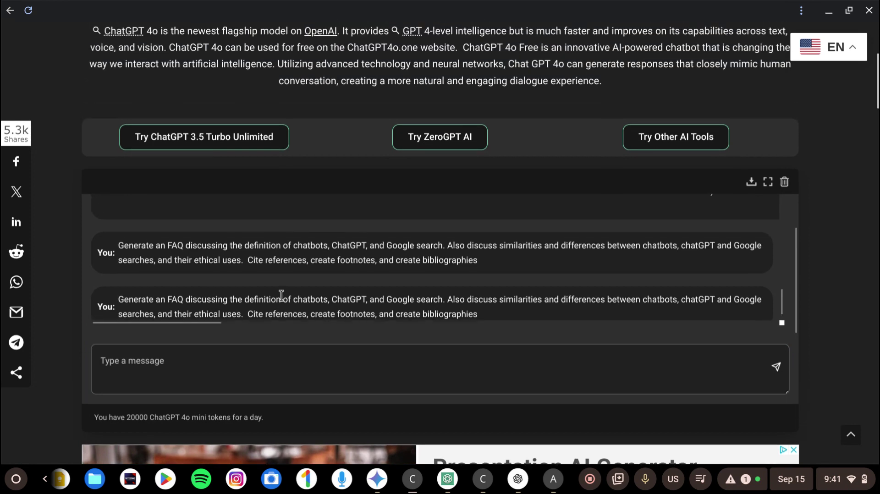
scroll(324, 41, up, 1)
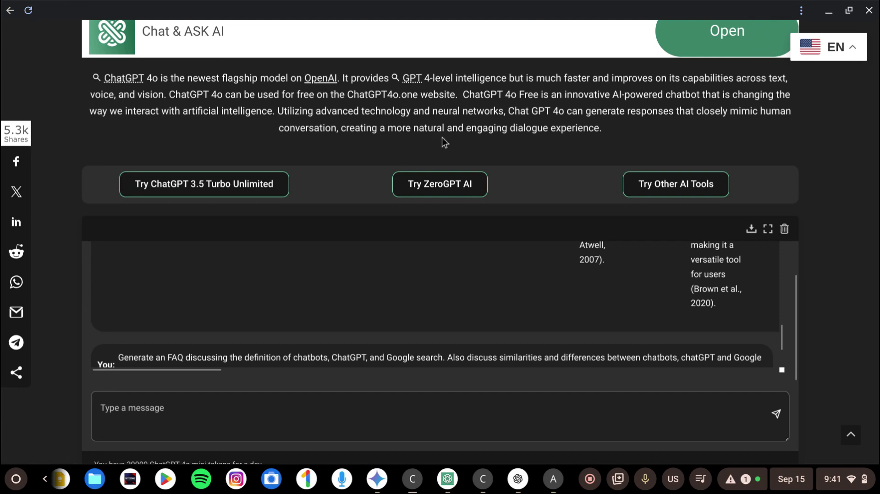
scroll(509, 215, down, 5)
scroll(512, 210, up, 2)
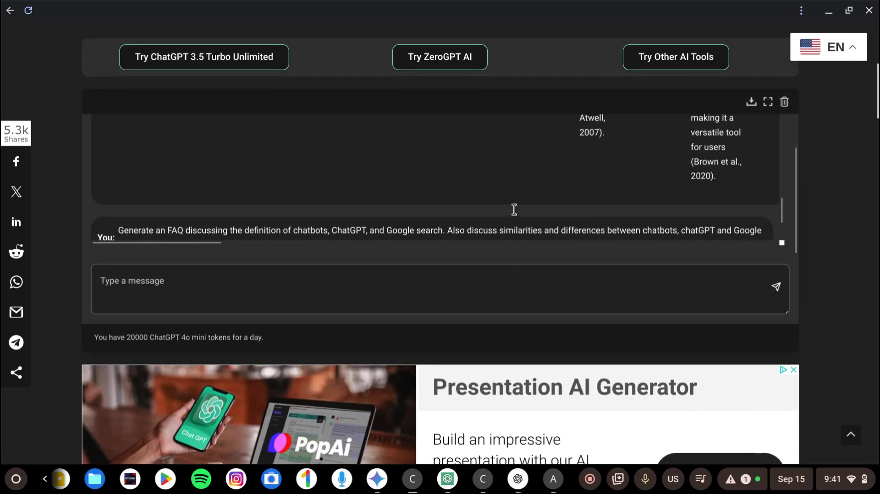
drag(782, 214, 783, 240)
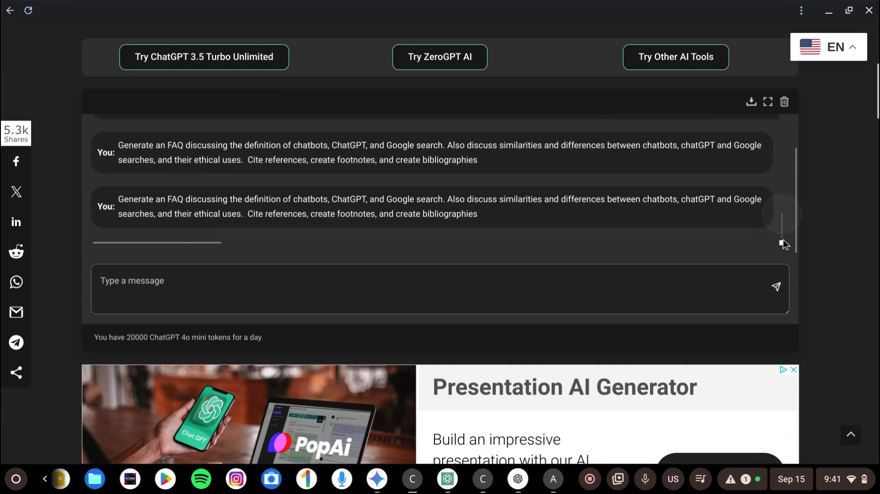
View the page's full list of sharing options, close it, and look back over the generated paper in the chat.
click(16, 372)
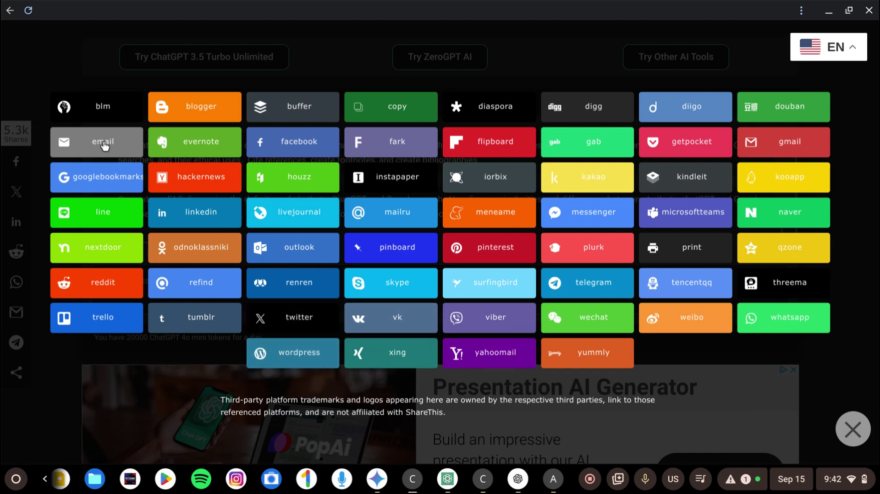
click(853, 429)
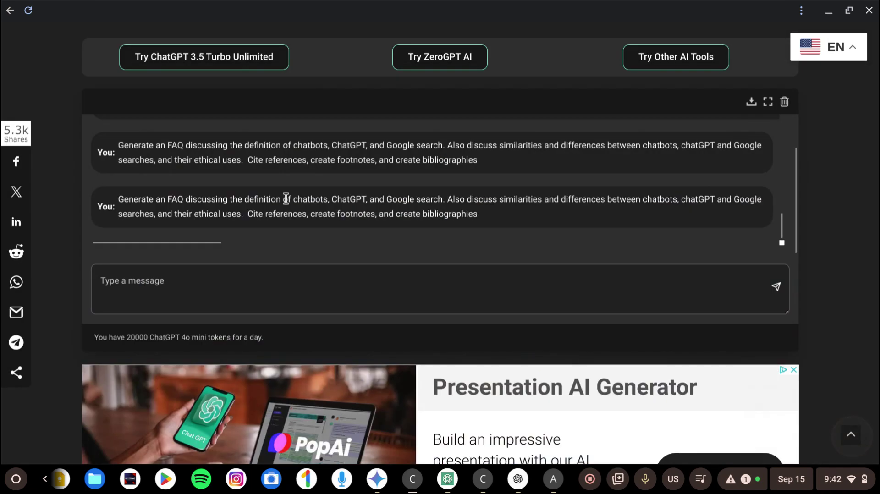
scroll(326, 194, up, 3)
scroll(325, 197, up, 5)
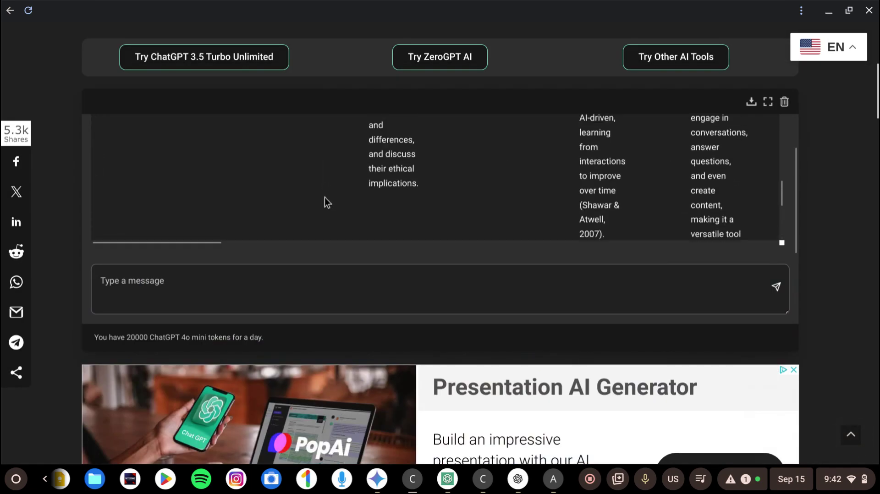
scroll(326, 198, up, 5)
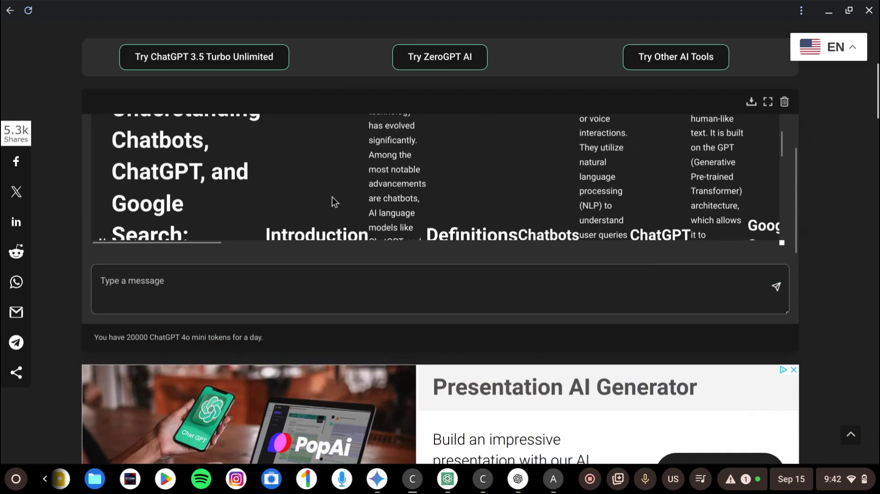
scroll(331, 196, down, 3)
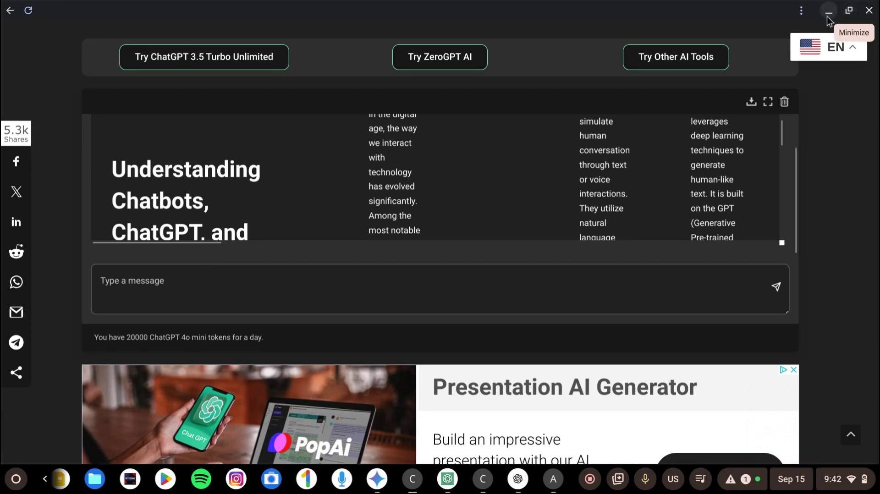
Switch to the Free ChatGPT Unlimited app and view its window options.
click(448, 484)
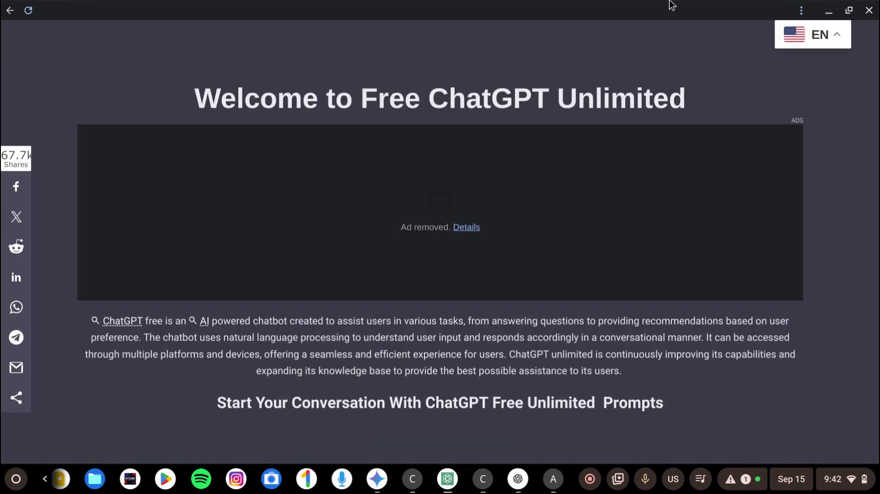
click(803, 13)
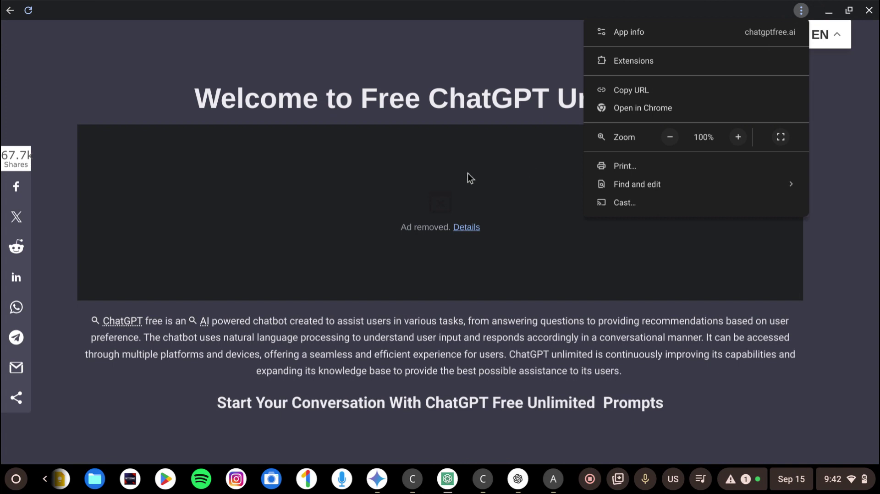
click(837, 331)
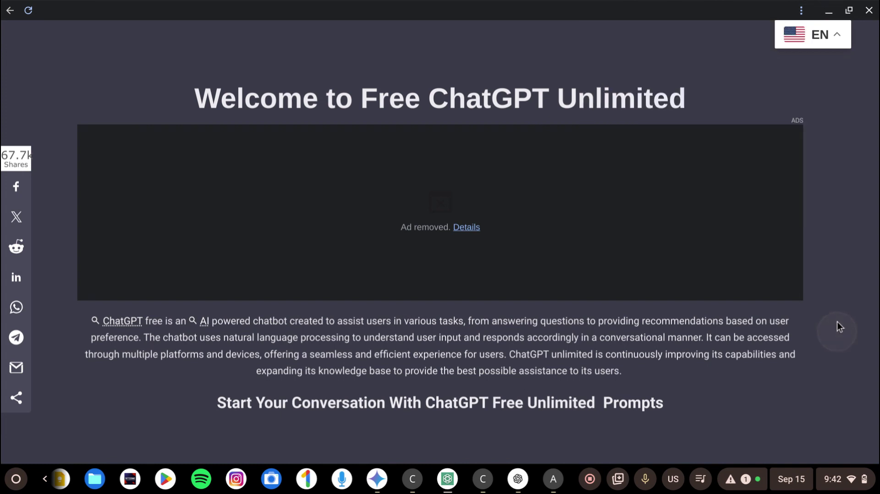
Submit a prompt for a paper defining and comparing chatbots, ChatGPT and Google search, covering ethical uses, with cited references, footnotes and bibliographies.
scroll(838, 321, down, 2)
scroll(842, 316, down, 2)
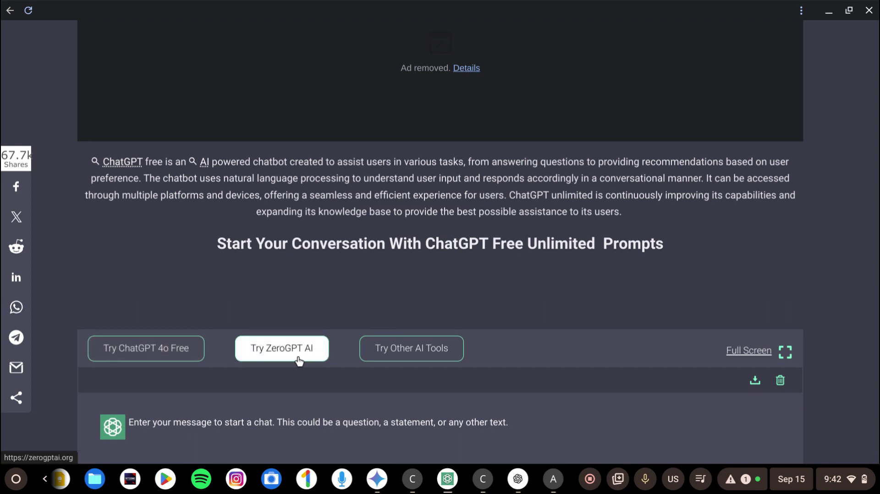
scroll(434, 339, down, 3)
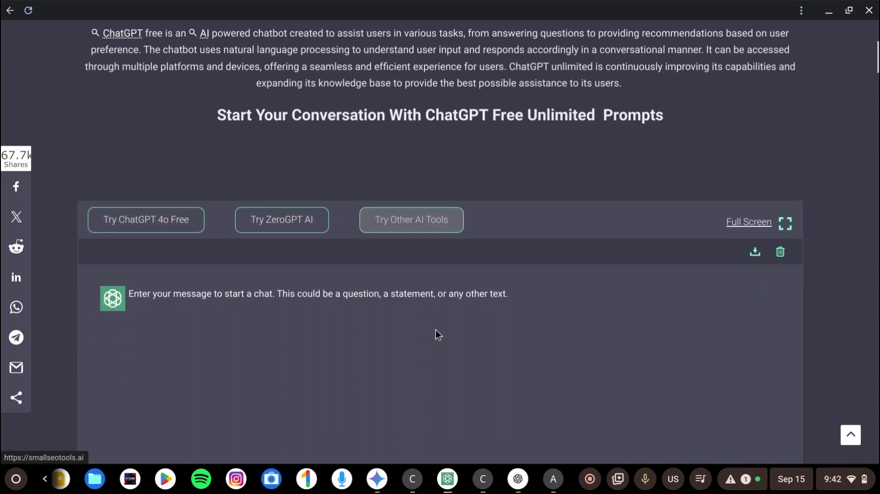
scroll(435, 326, down, 1)
scroll(219, 260, down, 3)
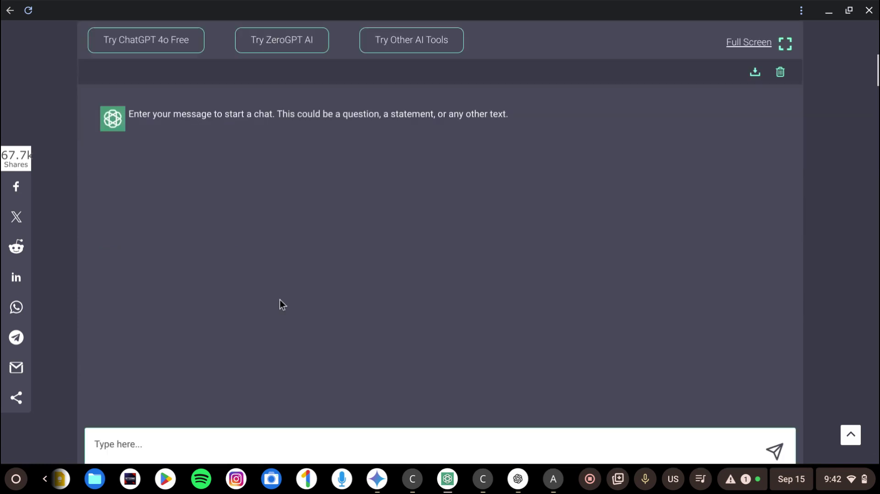
click(184, 436)
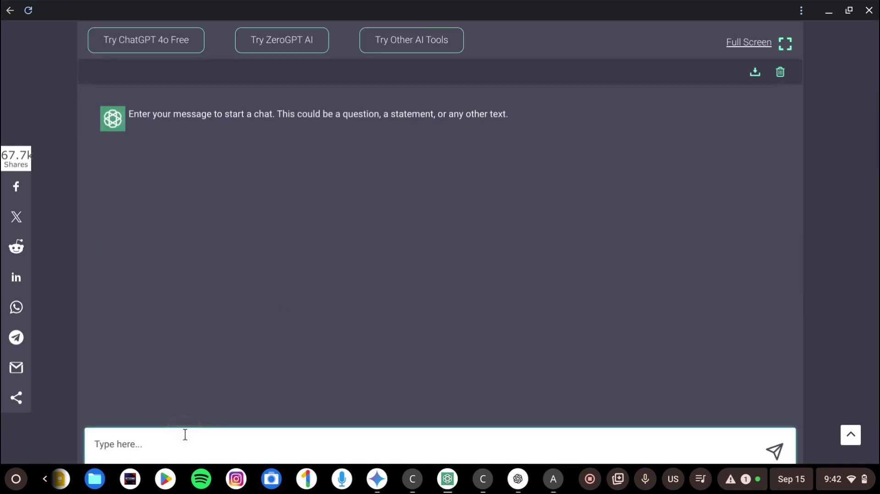
text(Generate a paper discussing the definition of chatbots, ChatGPT, and Google search.  Also discuss similarities and differences between chatbots, chatGPT and Google searches,  and their ethical uses.  Cite references, create footnotes, and create bibliographies)
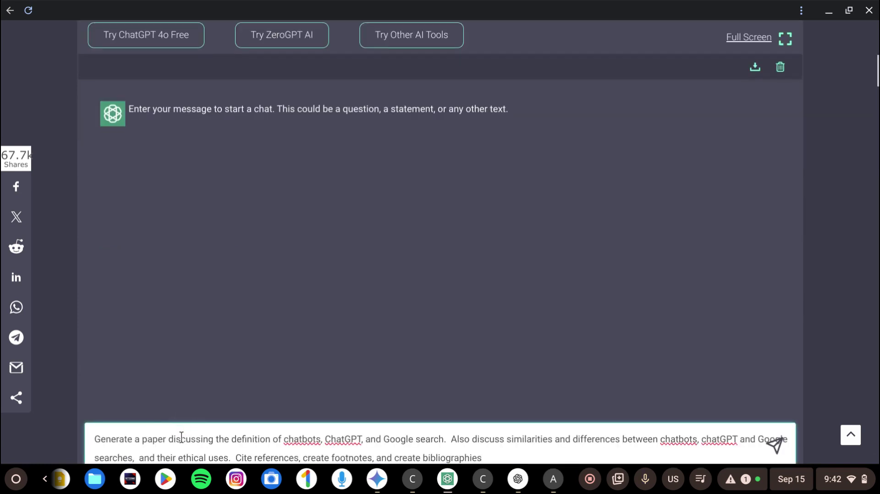
click(775, 444)
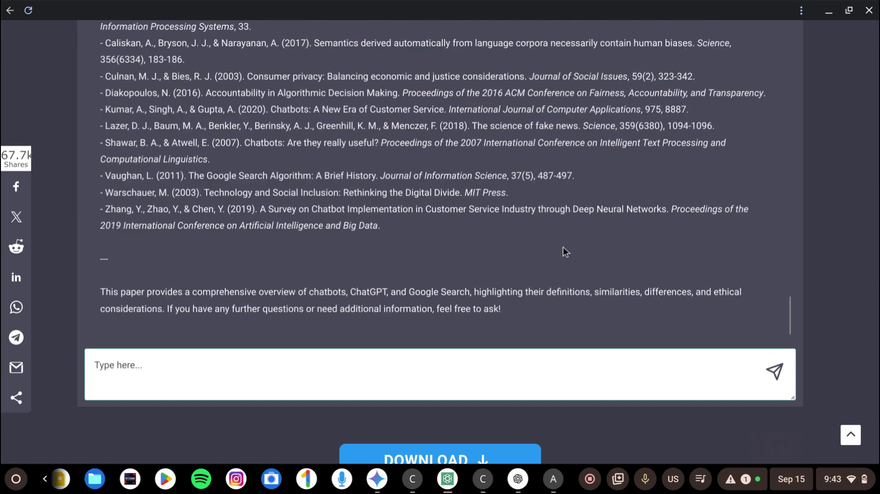
Read through the generated paper, examining its ethics sections, conclusion, references and introduction.
scroll(459, 237, up, 7)
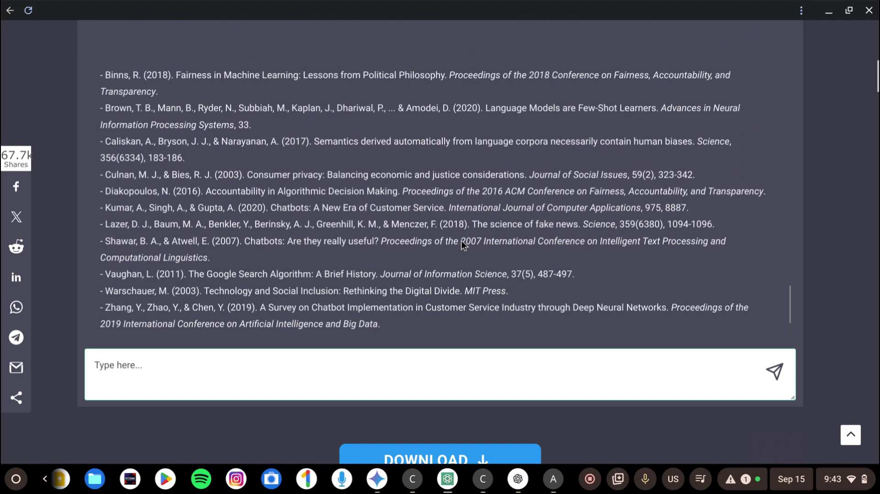
scroll(471, 234, up, 12)
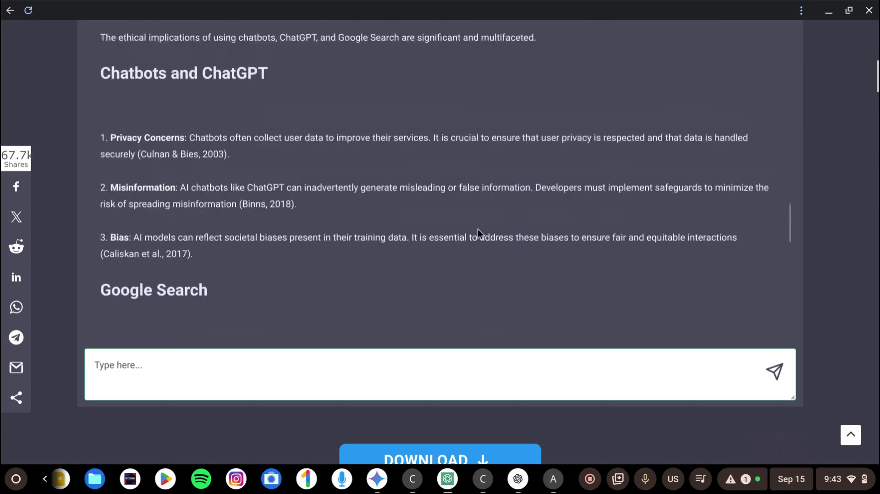
scroll(480, 225, down, 5)
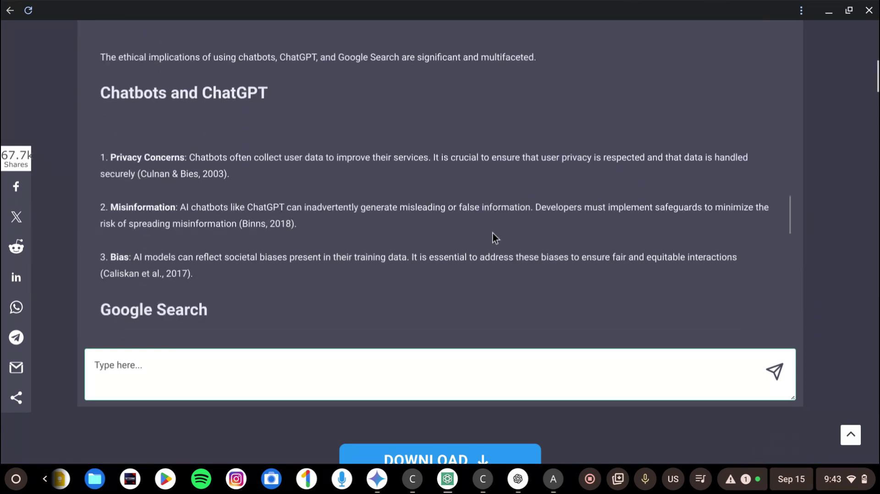
scroll(499, 231, down, 8)
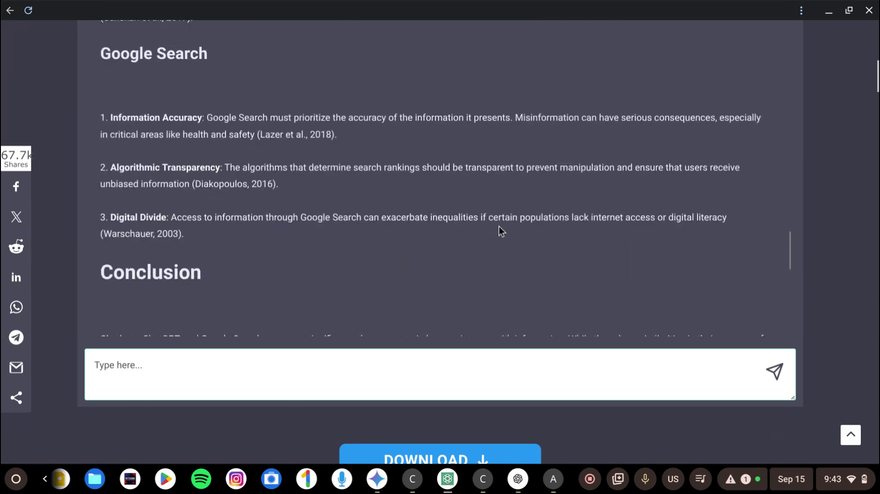
scroll(508, 224, down, 3)
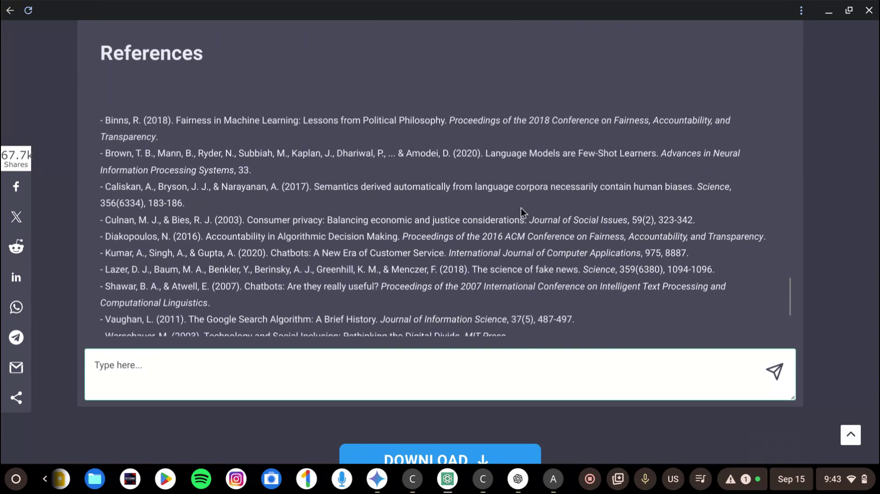
scroll(521, 208, down, 3)
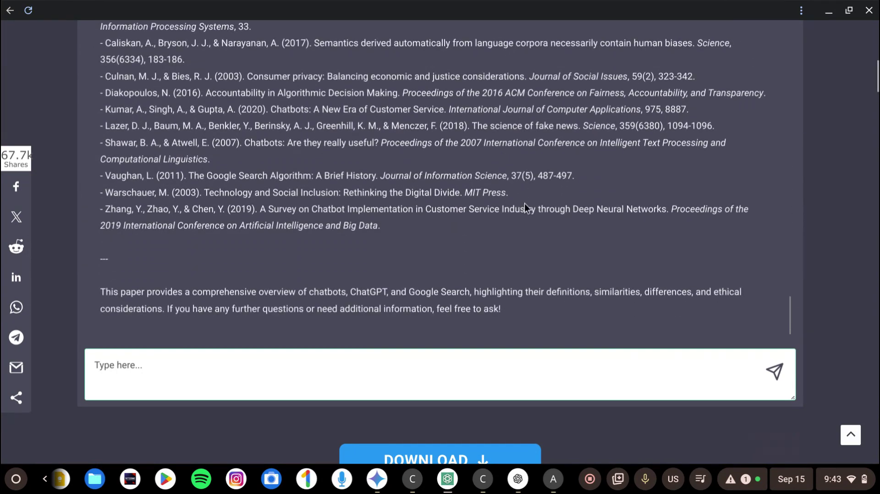
scroll(525, 204, up, 1)
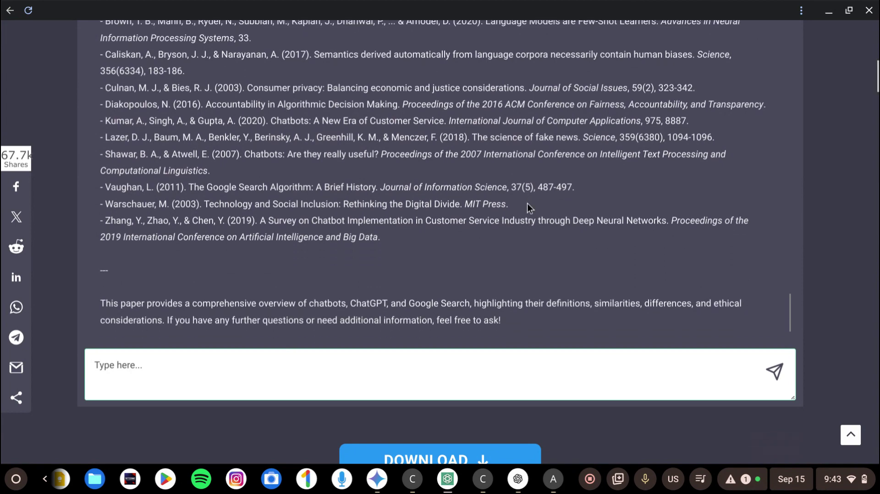
scroll(531, 204, up, 3)
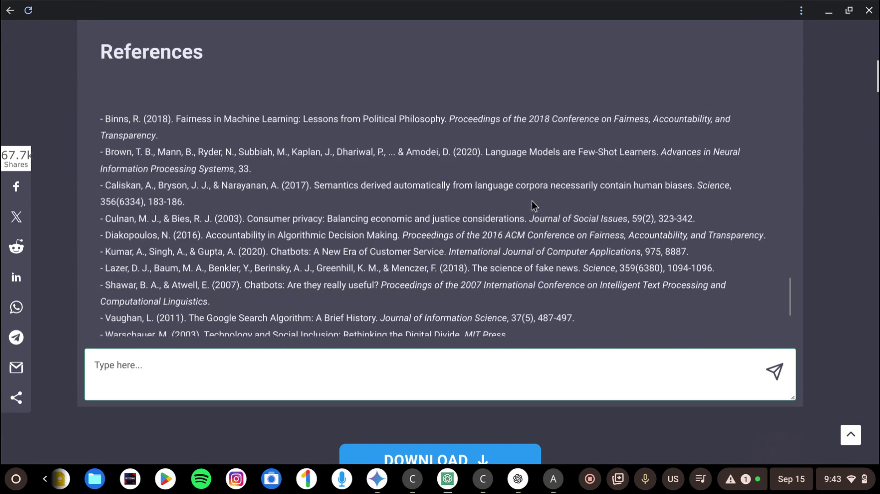
scroll(531, 202, up, 3)
scroll(531, 200, down, 3)
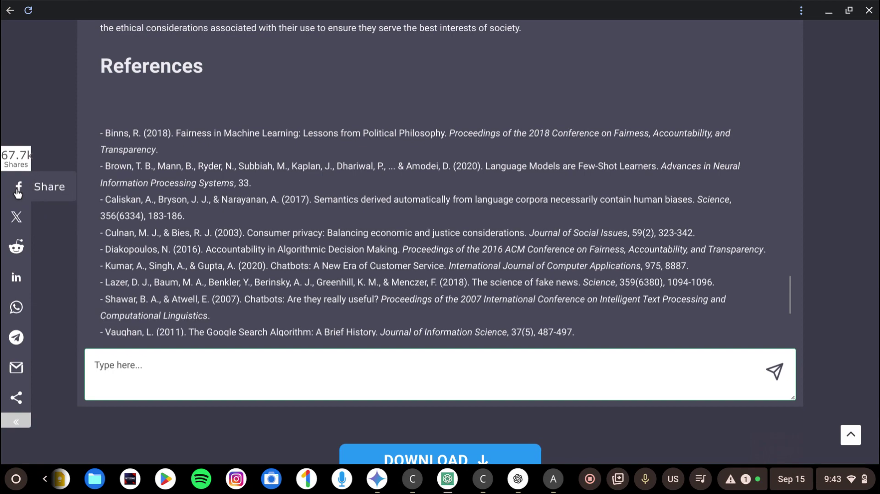
scroll(702, 252, up, 20)
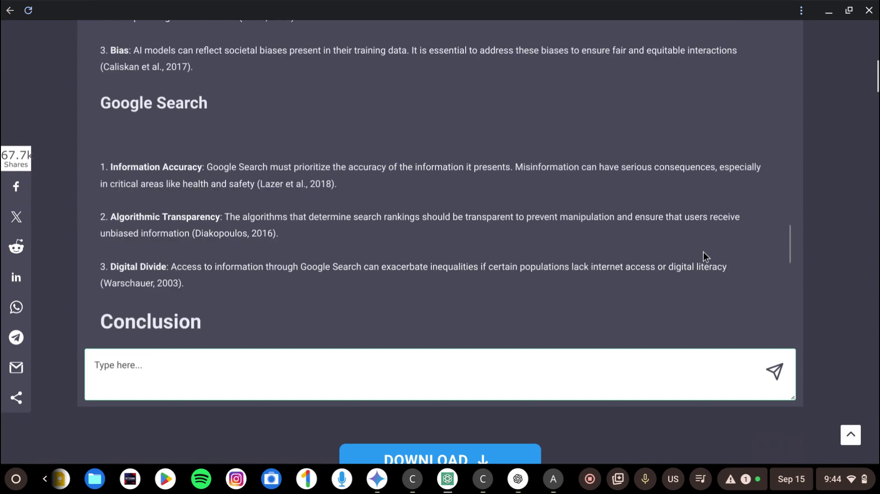
scroll(702, 256, up, 5)
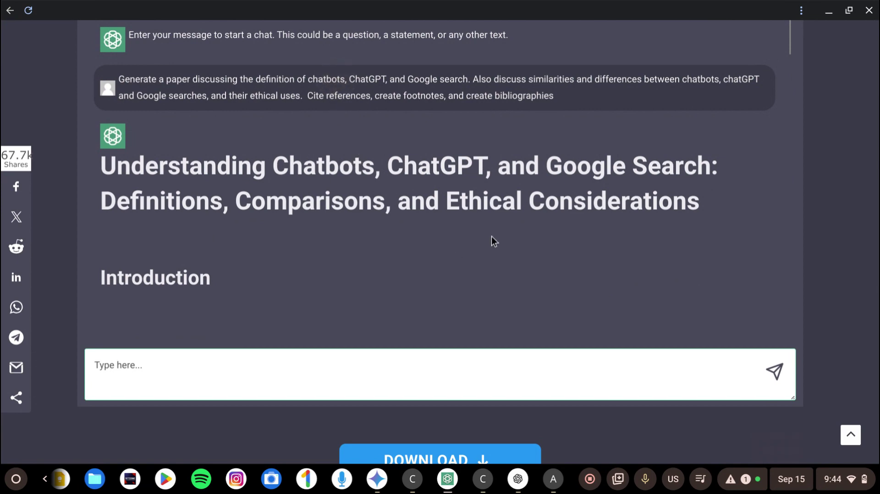
scroll(491, 236, down, 5)
Enter the same paper prompt in the message box again and return to the generated paper's title.
click(308, 369)
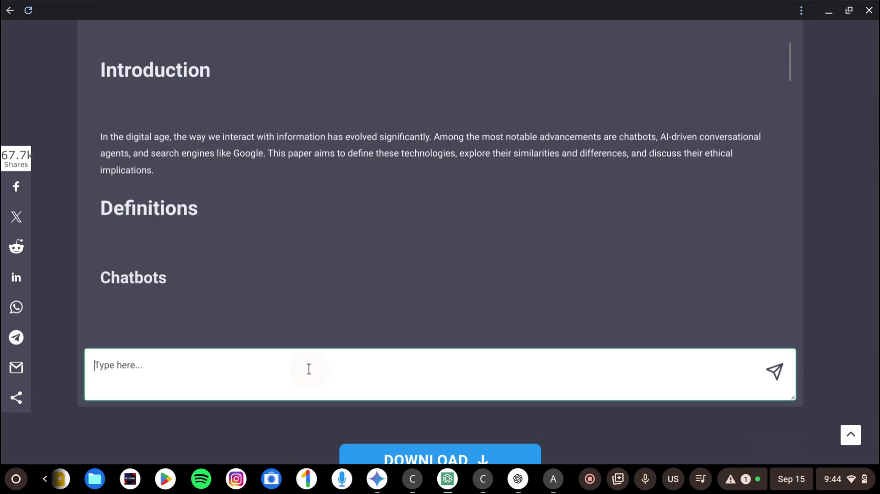
text(Generate a paper discussing the definition of chatbots, ChatGPT, and Google search.  Also discuss similarities and differences between chatbots, chatGPT and Google searches,  and their ethical uses.  Cite references, create footnotes, and create bibliographies)
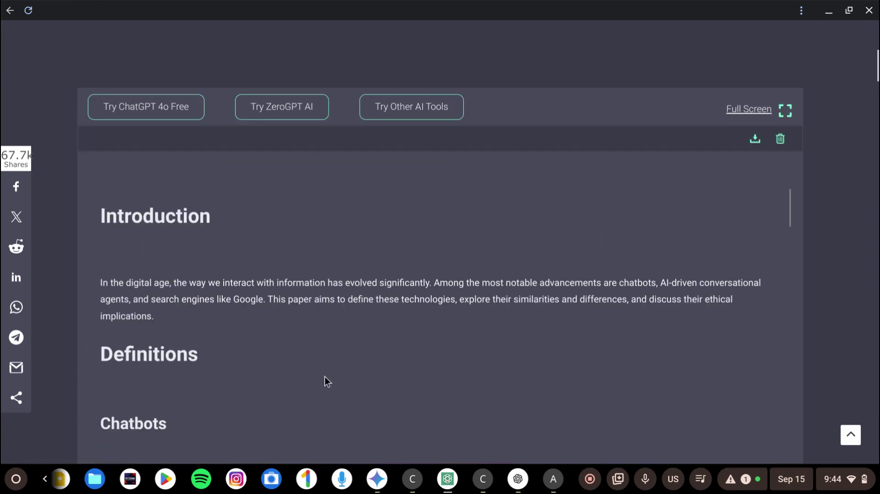
scroll(325, 377, up, 3)
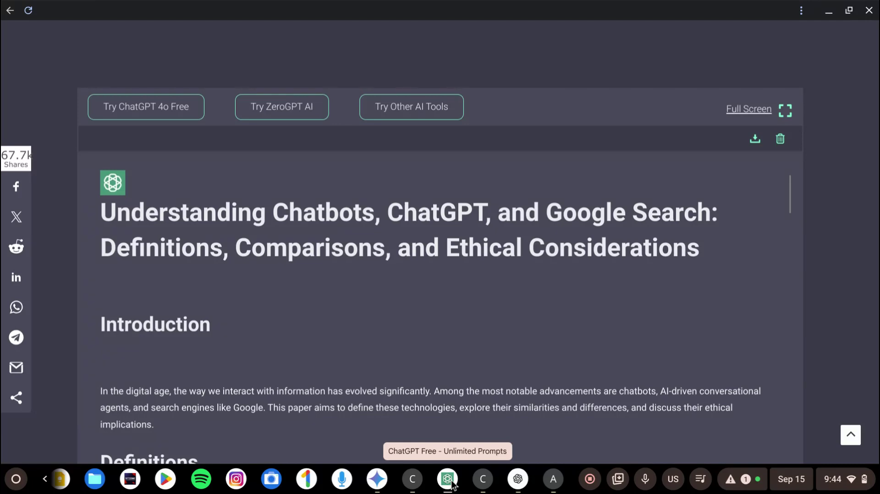
Switch to OpenAI's ChatGPT app, start a chat and submit the same prompt for a paper on chatbots, ChatGPT and Google search.
click(487, 484)
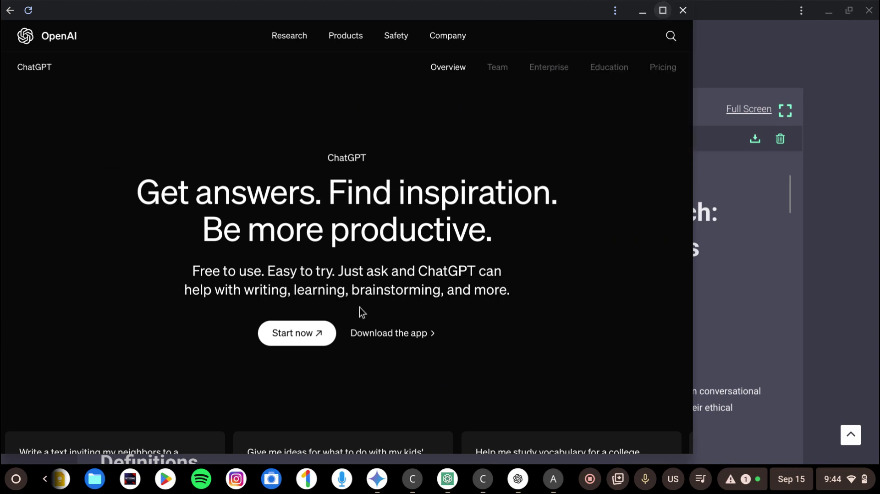
click(299, 334)
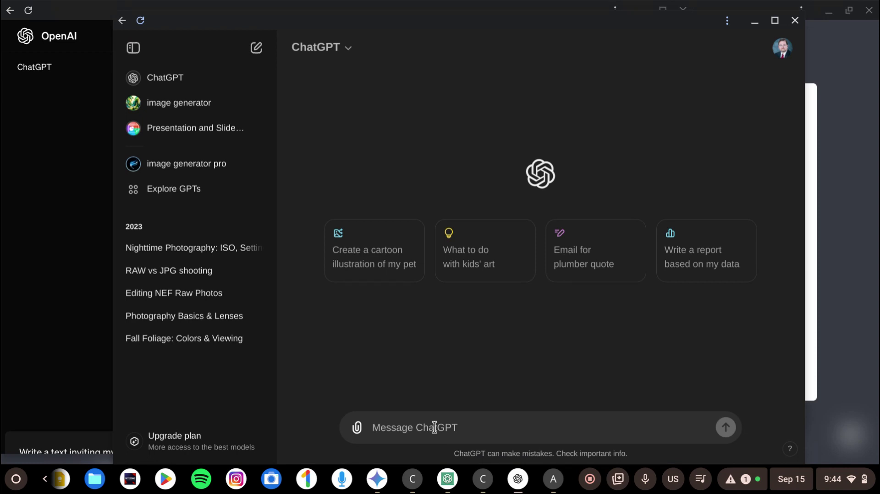
text(Generate a paper discussing the definition of chatbots, ChatGPT, and Google search.  Also discuss similarities and differences between chatbots, chatGPT and Google searches,  and their ethical uses.  Cite references, create footnotes, and create bibliographies)
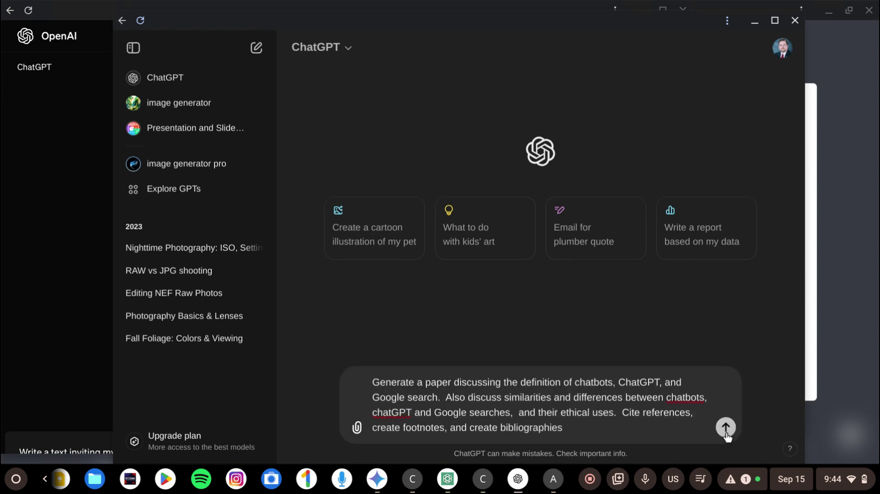
click(738, 415)
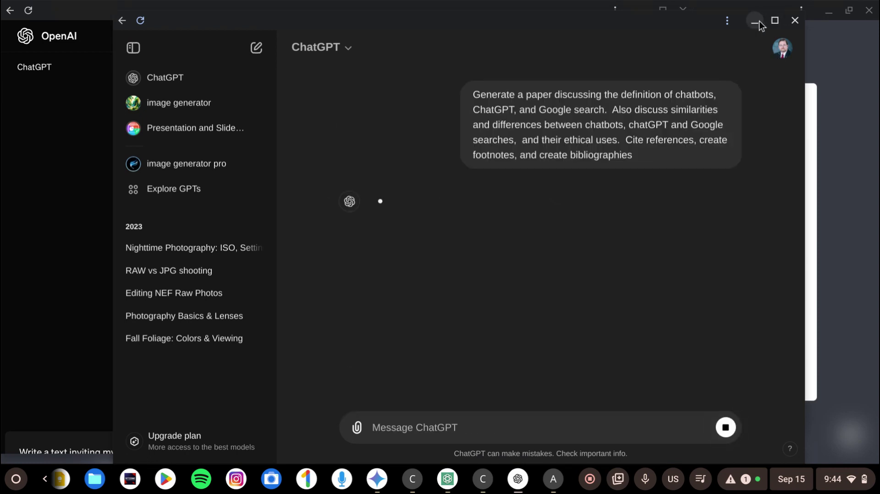
Maximize the ChatGPT chat window, view its window options and close them.
mouse_move(774, 22)
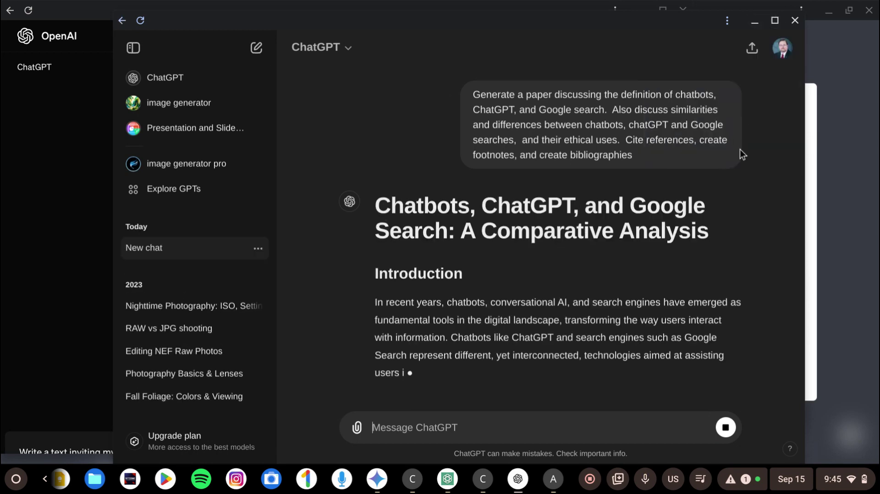
click(775, 20)
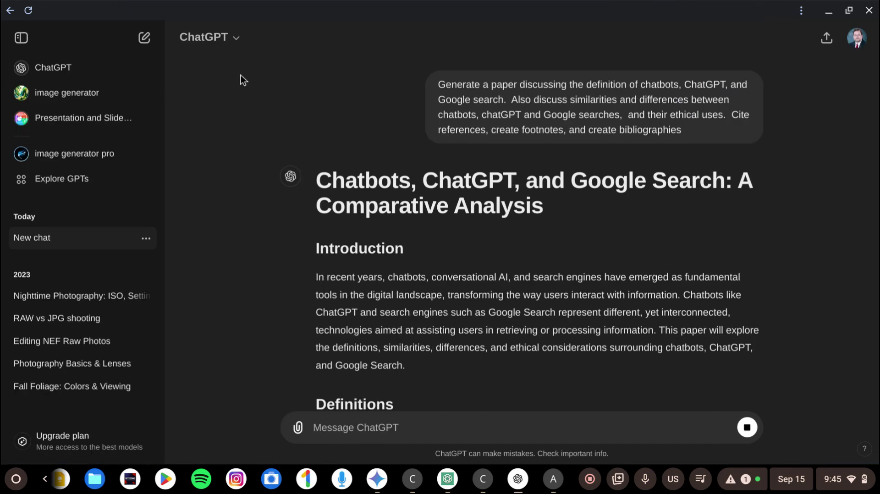
click(802, 11)
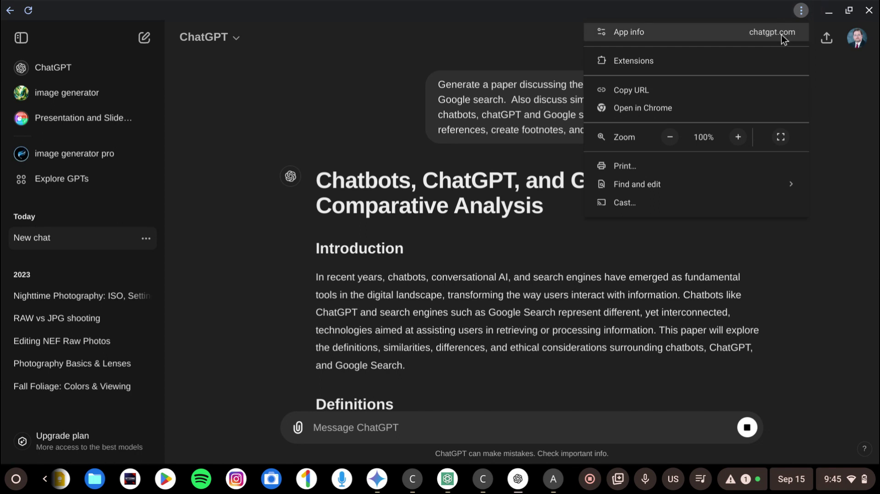
click(336, 12)
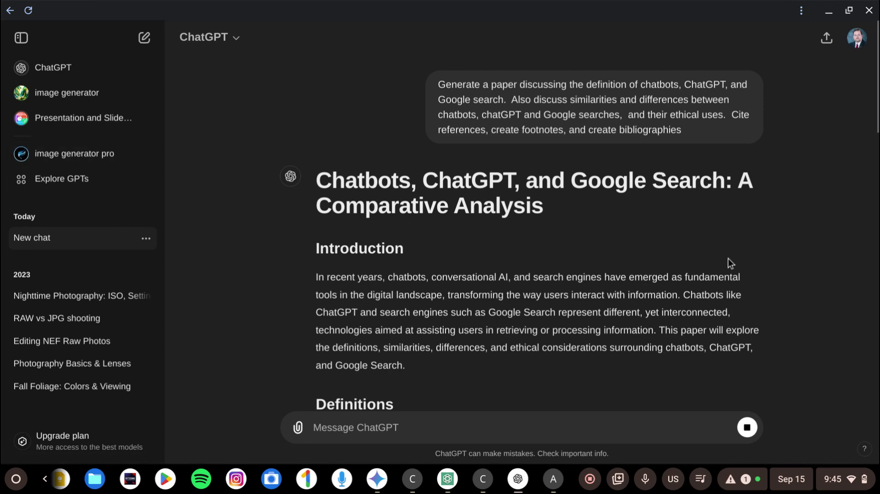
Look through the generated paper's definitions, similarities, differences and ethical considerations.
scroll(728, 258, down, 4)
scroll(733, 243, down, 6)
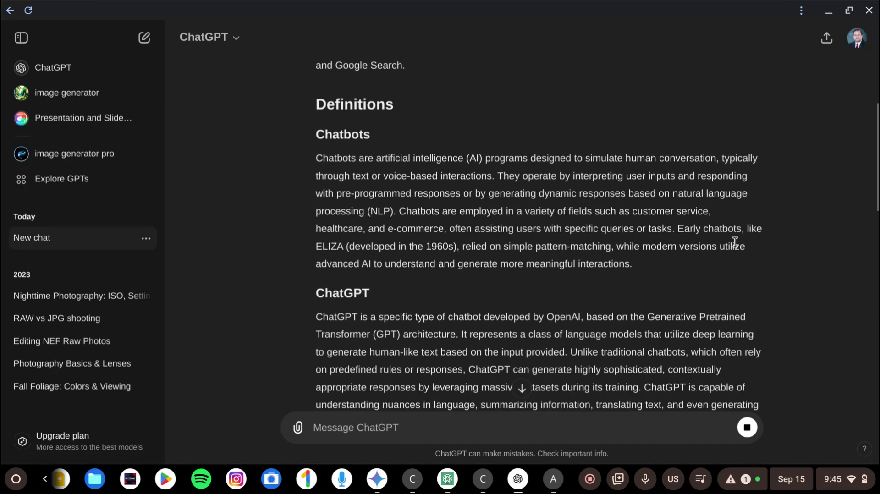
scroll(735, 239, down, 7)
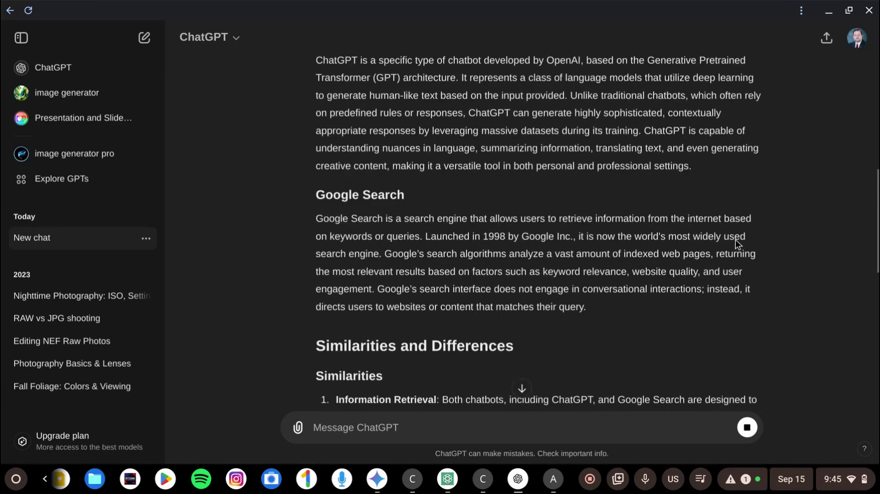
scroll(619, 193, down, 8)
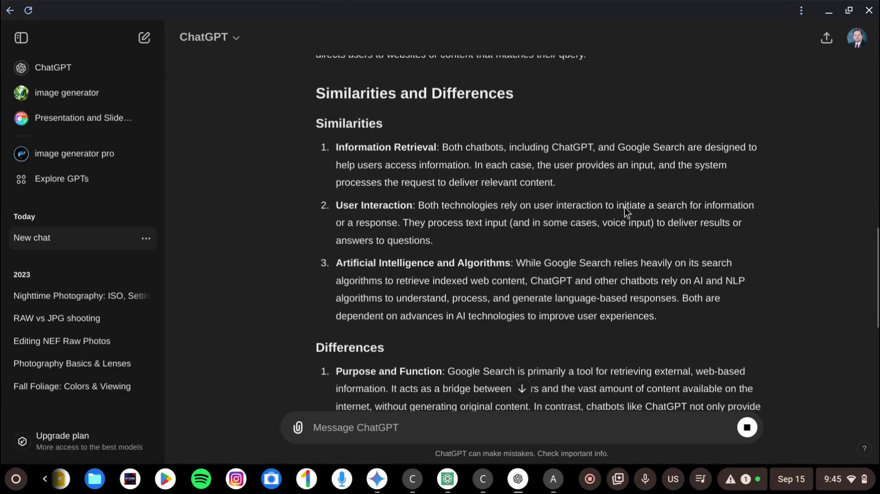
scroll(633, 186, down, 3)
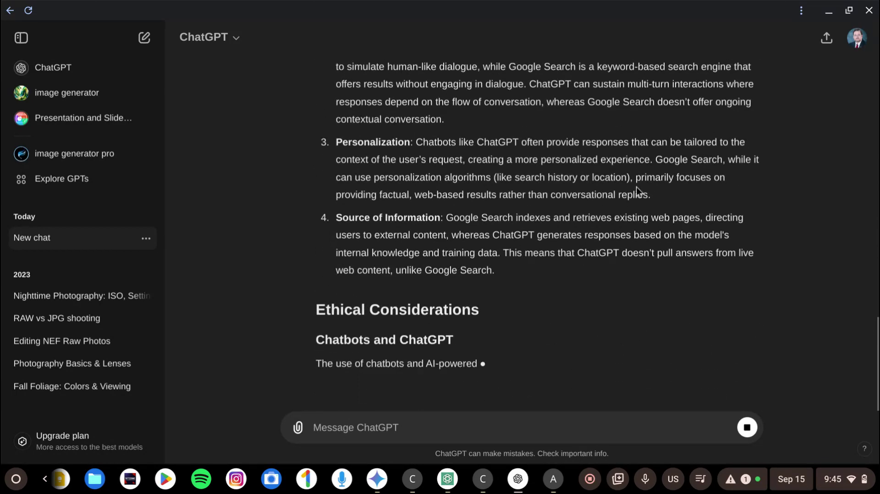
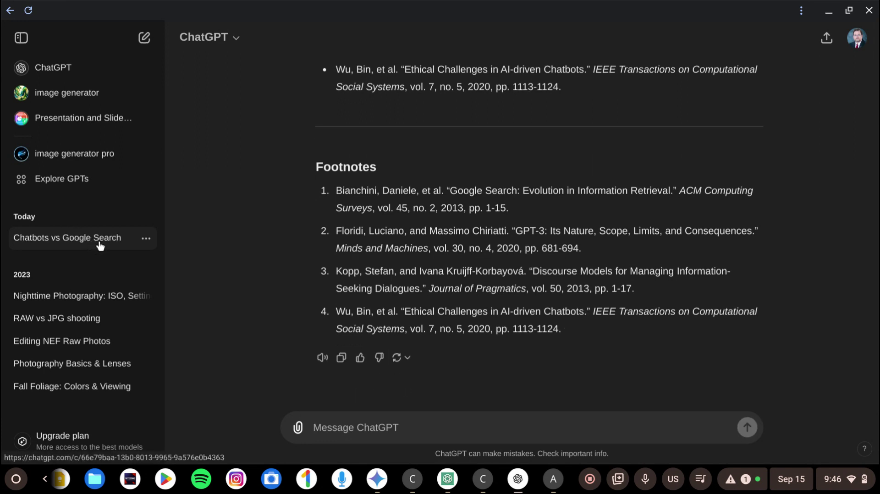
Copy the generated paper's full title, "Chatbots, ChatGPT, and Google Search: A Comparative Analysis", for naming the chat.
click(147, 239)
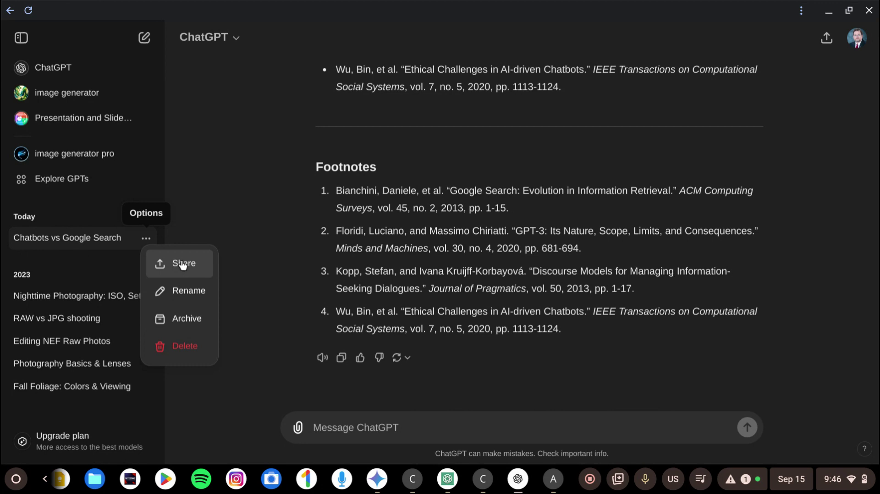
click(187, 291)
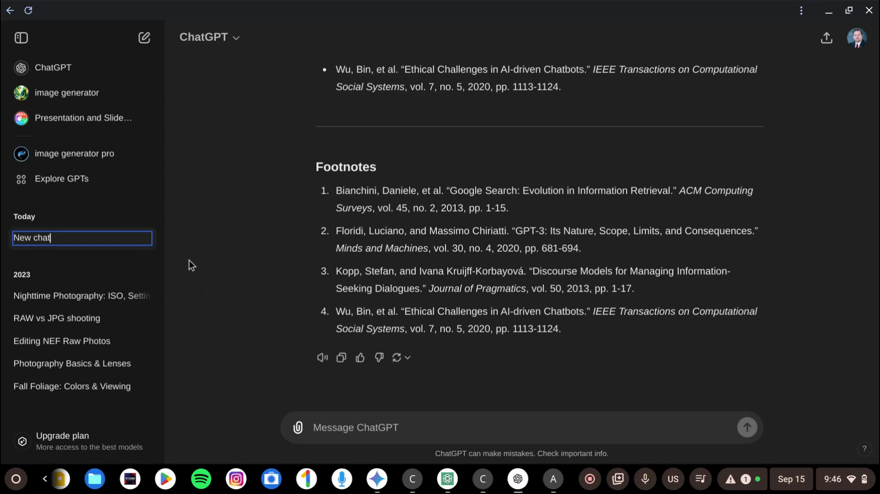
scroll(708, 216, up, 20)
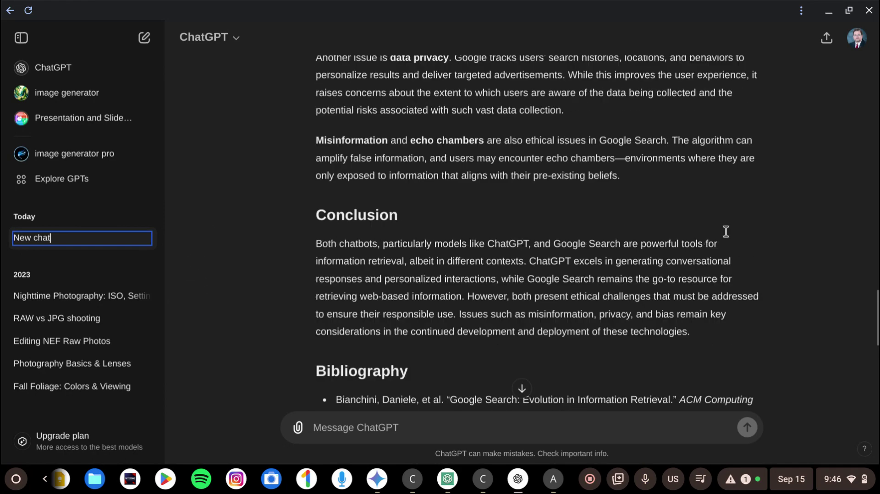
scroll(741, 220, up, 3)
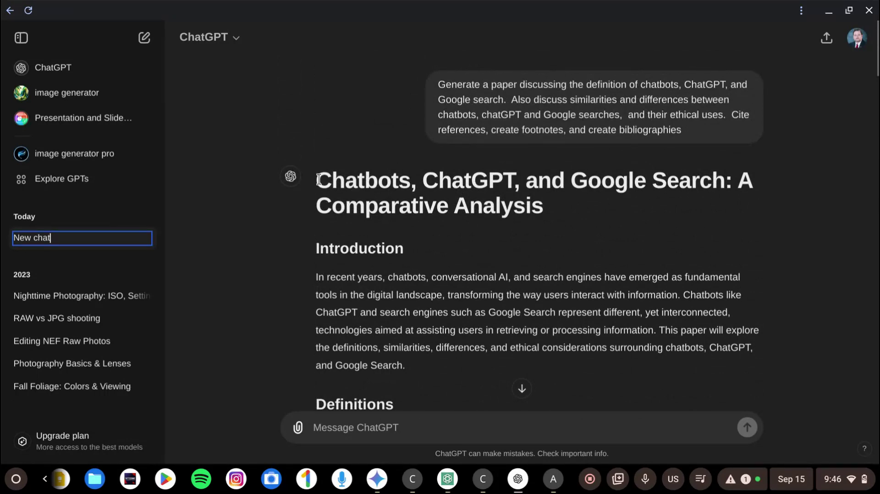
drag(317, 180, 596, 208)
key(ctrl+c)
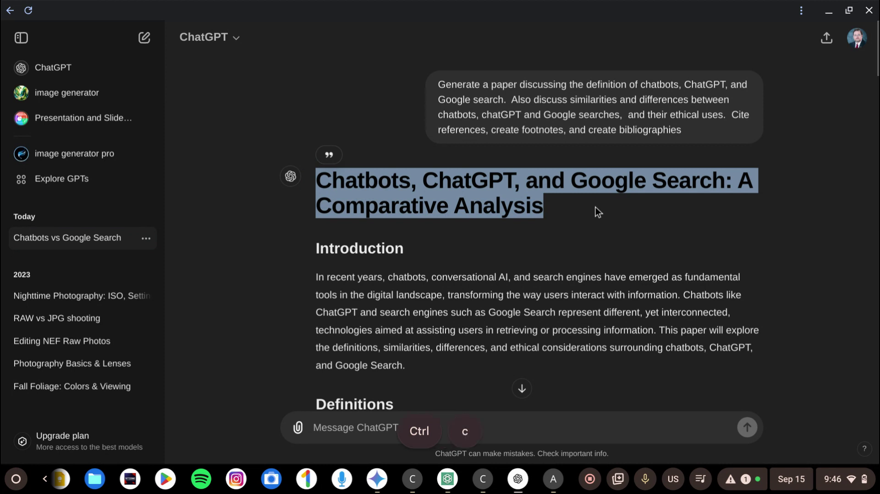
Rename today's chat with the copied title "Chatbots, ChatGPT, and Google Search: A Comparative Analysis".
click(145, 238)
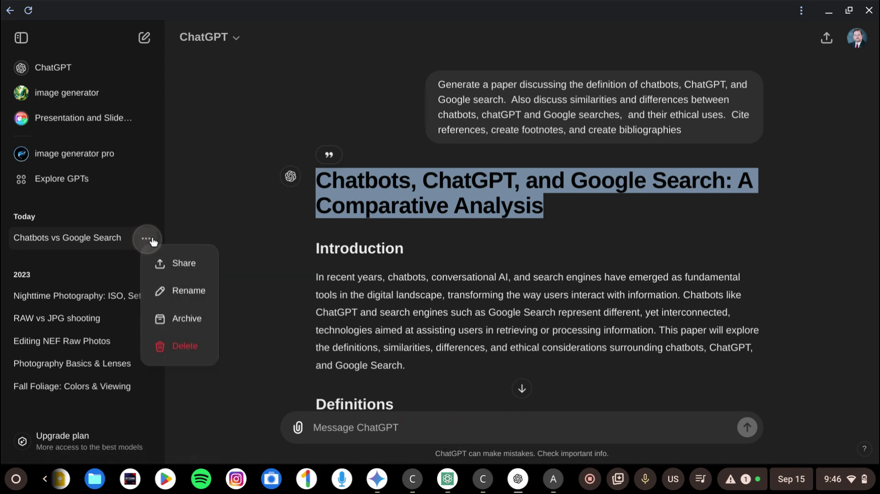
click(190, 289)
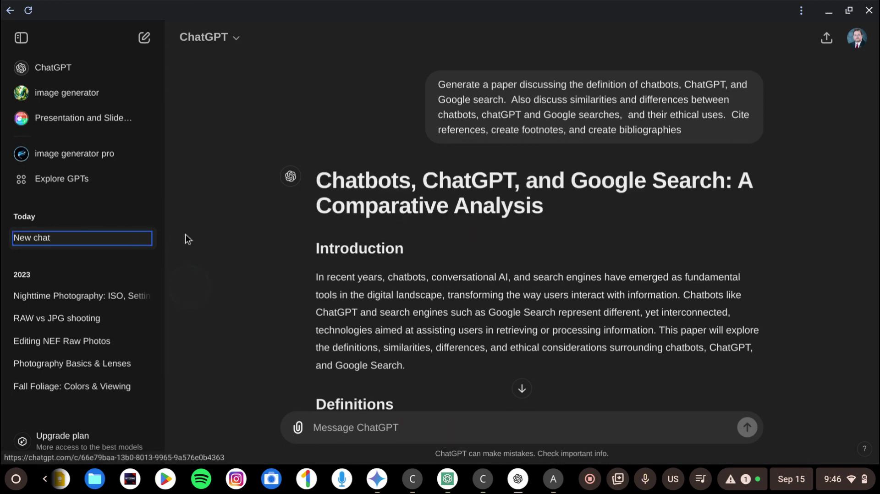
key(BackSpace)
key(BackSpace)
key(BackSpace)
key(BackSpace)
key(BackSpace)
key(BackSpace)
key(BackSpace)
key(BackSpace)
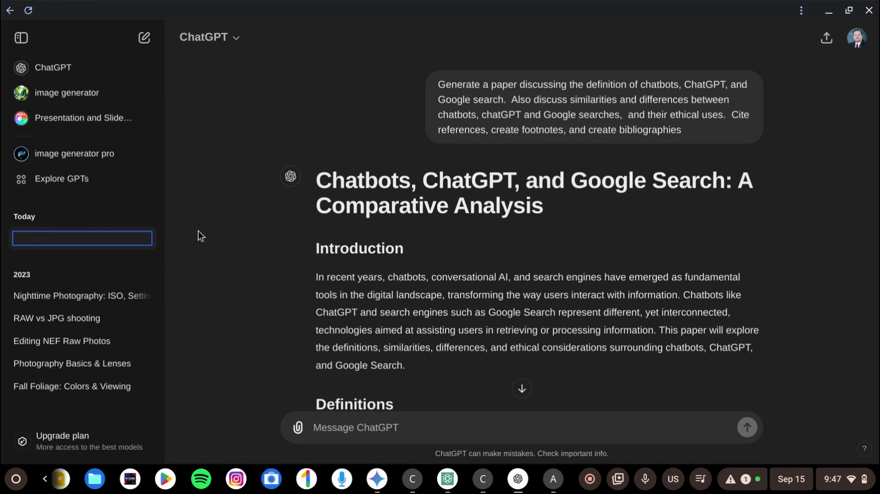
key(ctrl+v)
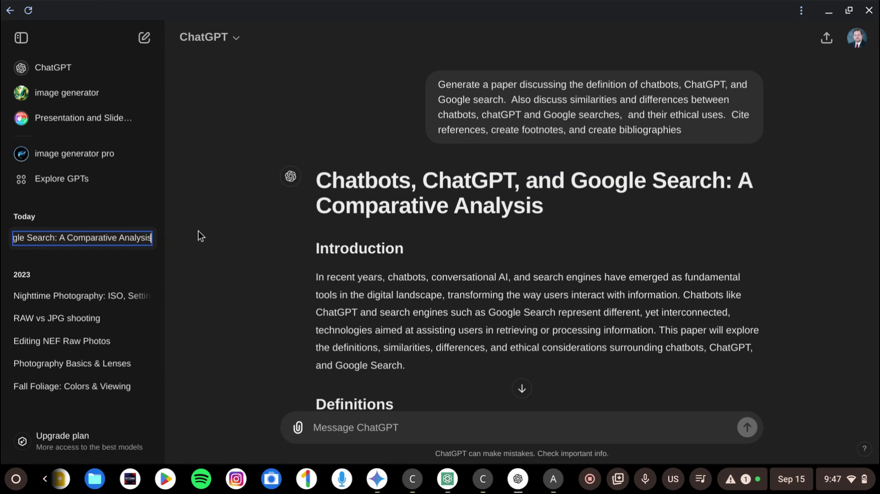
key(Return)
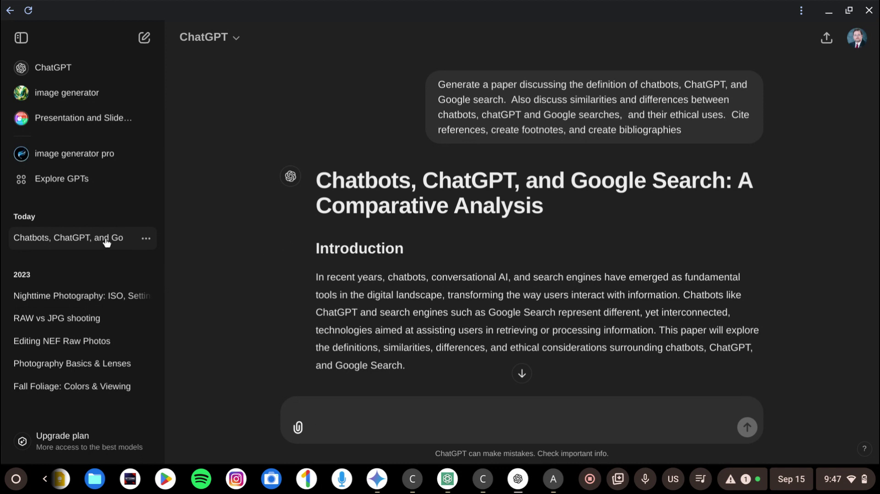
View the sharing options for the renamed chat and close them without creating a link.
click(148, 242)
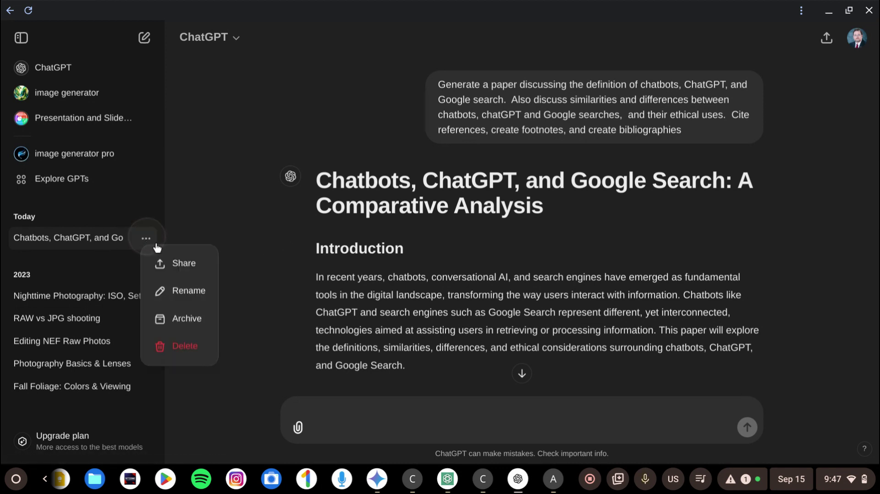
click(180, 266)
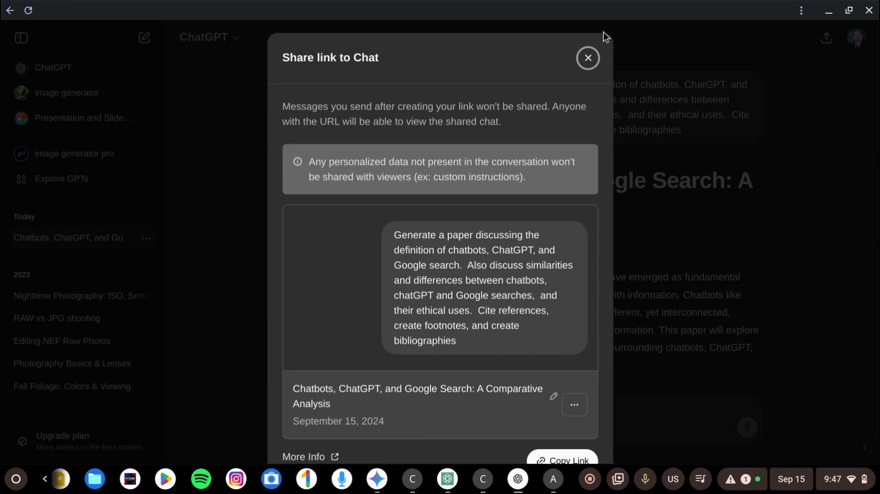
click(589, 59)
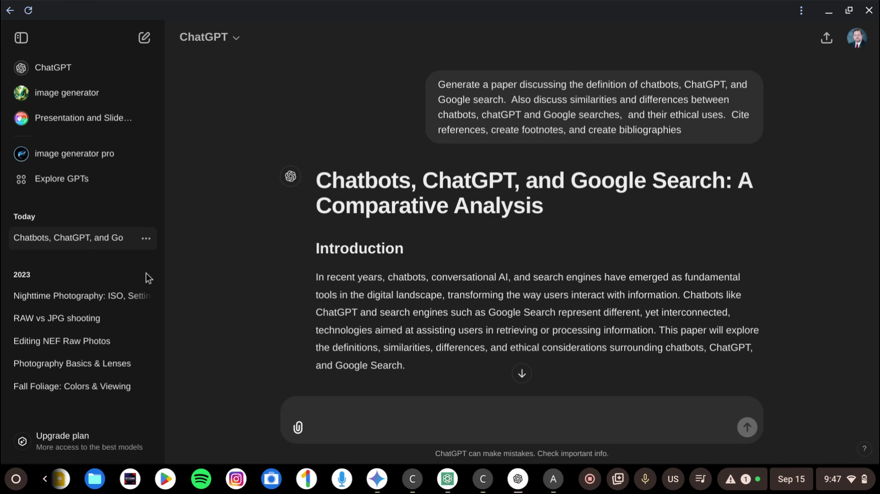
Compare the Free and Plus subscription plans and return to the chat.
click(82, 441)
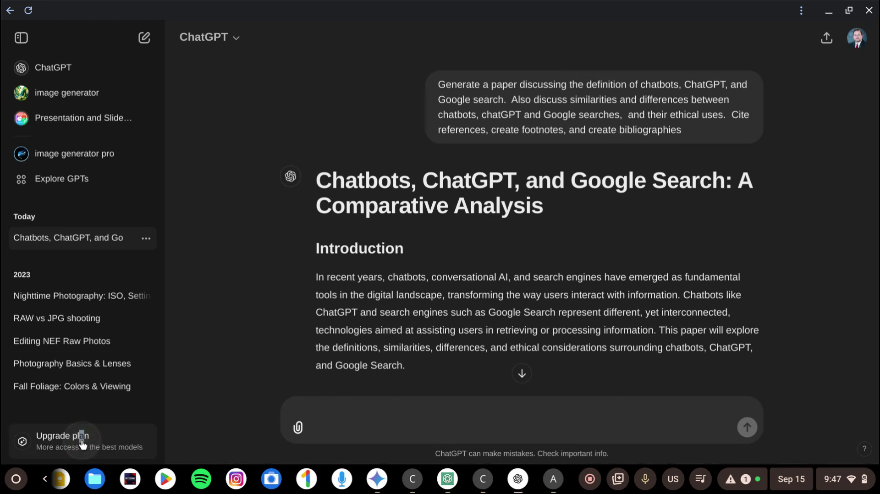
scroll(335, 226, down, 2)
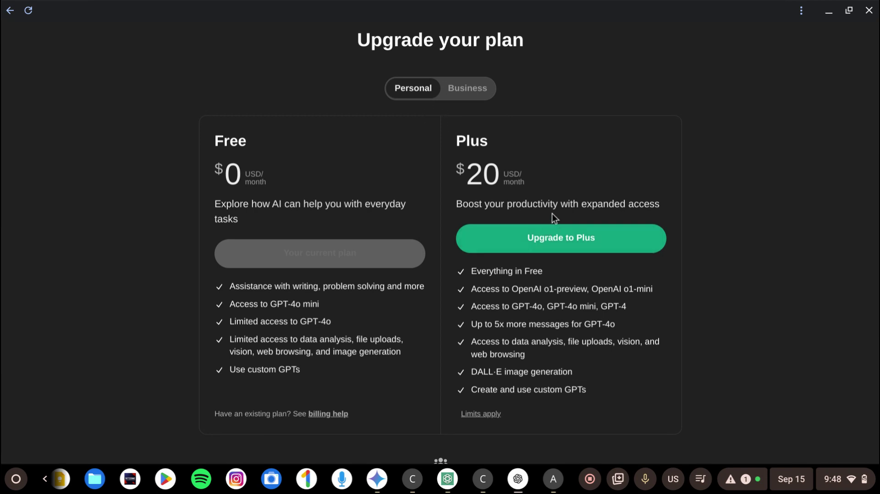
click(9, 14)
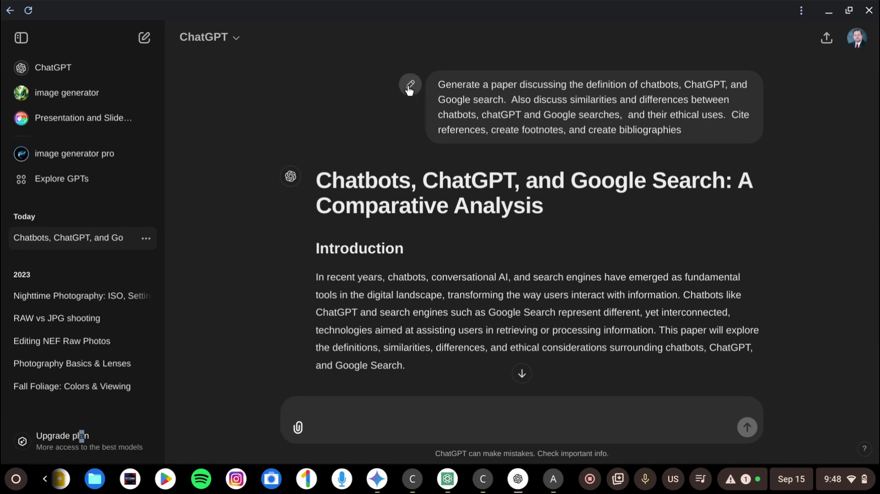
Edit the original prompt to request an "8 slide PPT Presentation" instead of a paper, and submit it.
click(409, 89)
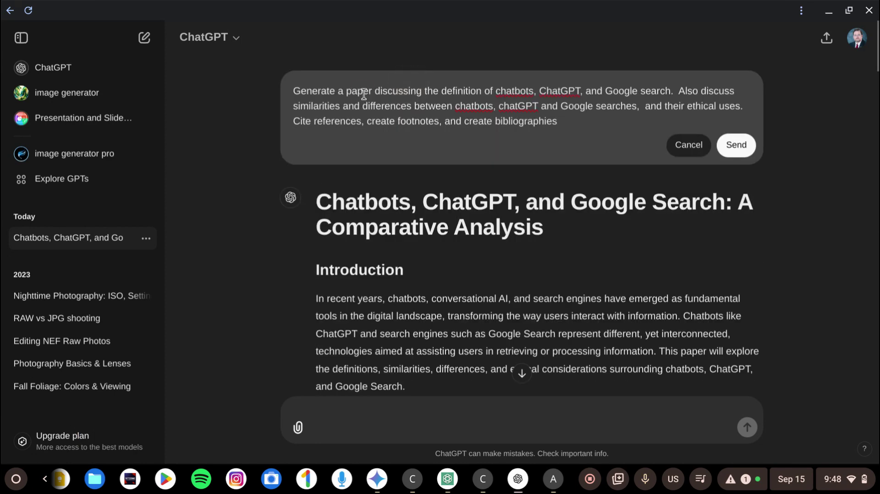
double_click(363, 94)
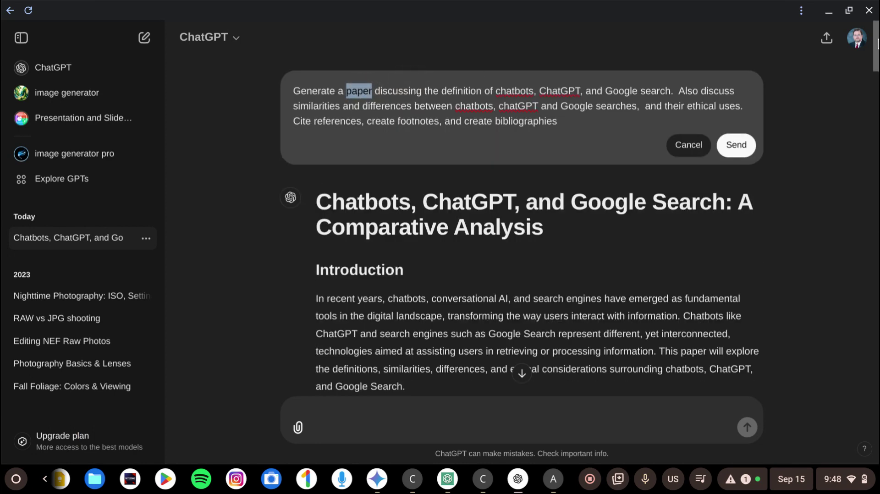
text(PPT)
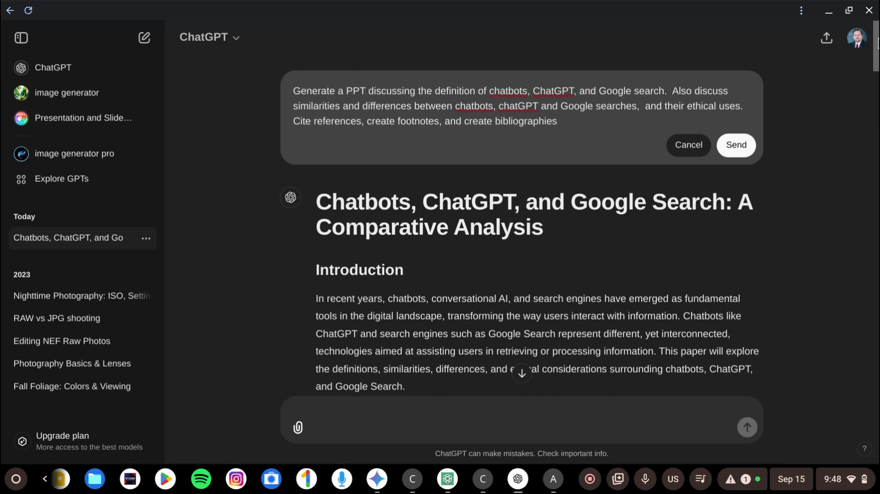
key(BackSpace)
key(BackSpace)
key(BackSpace)
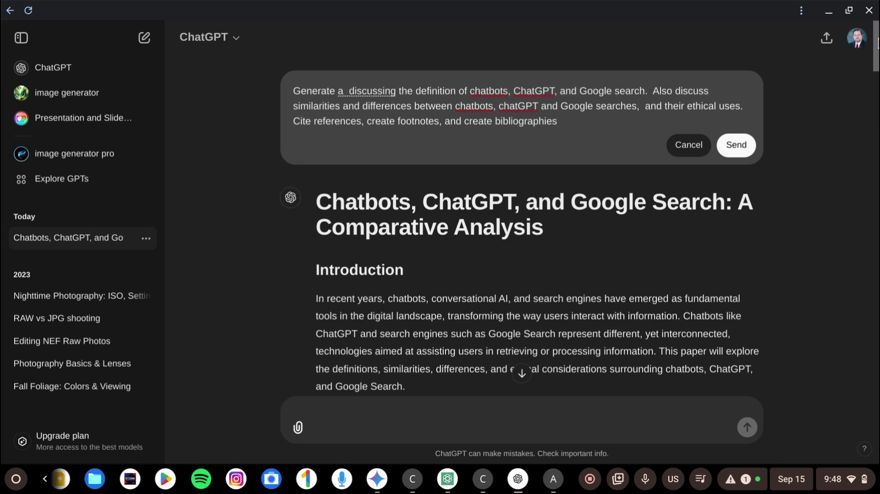
text(PPT)
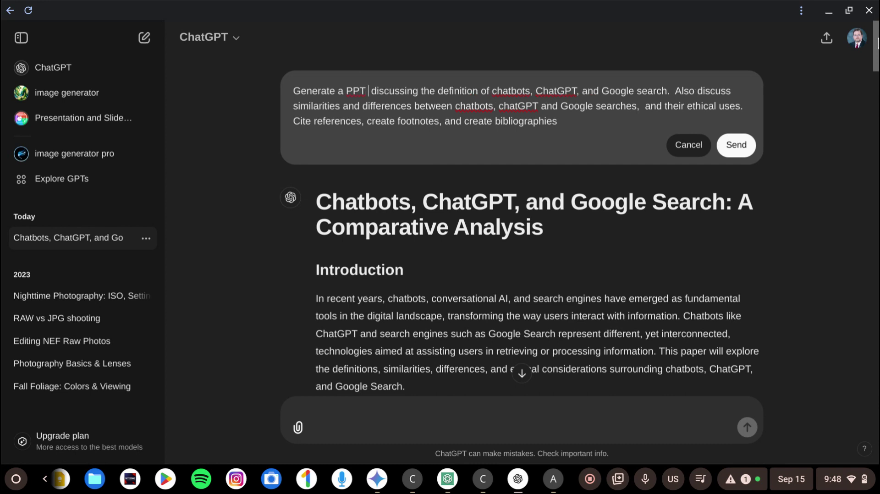
key(BackSpace)
key(BackSpace)
key(BackSpace)
key(BackSpace)
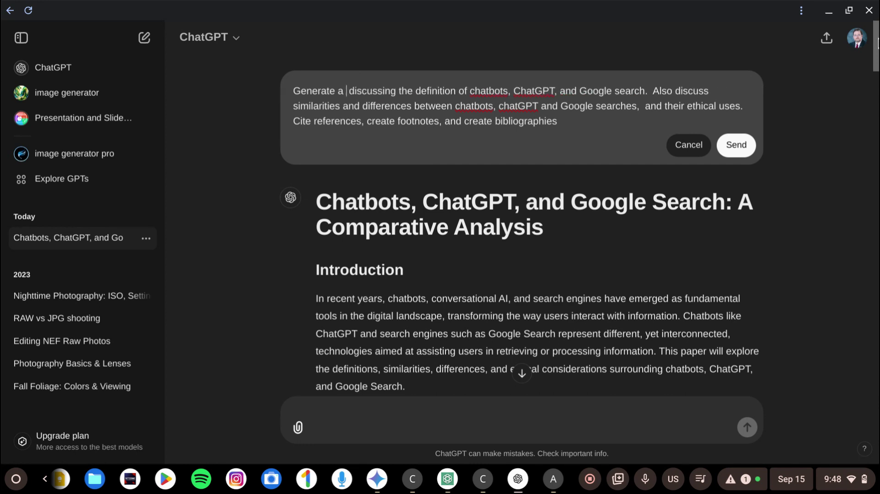
text(8 sli)
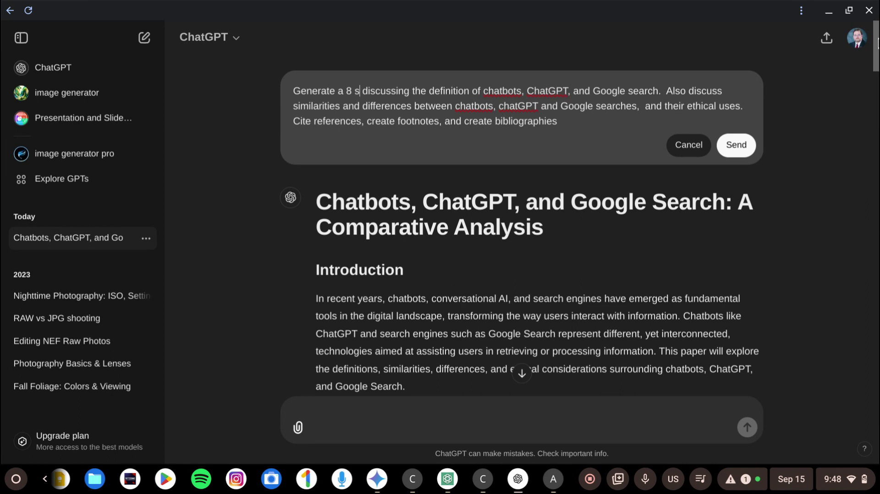
text(de PPT )
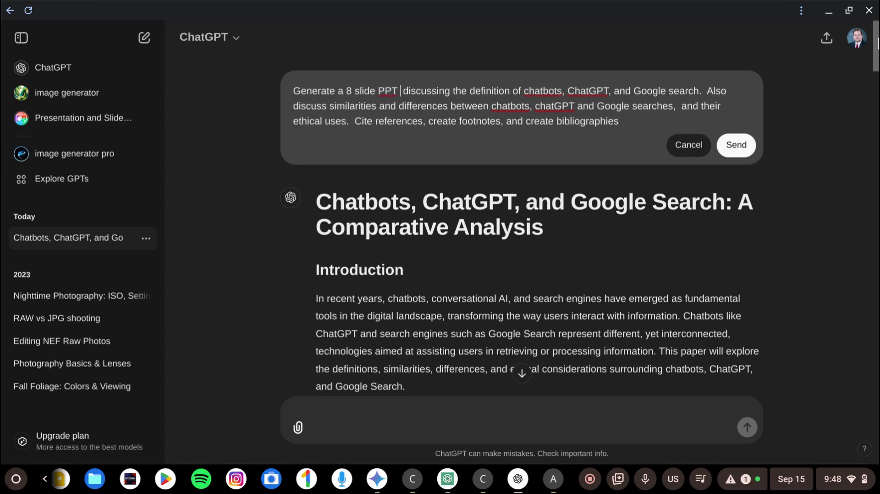
text(Presentation)
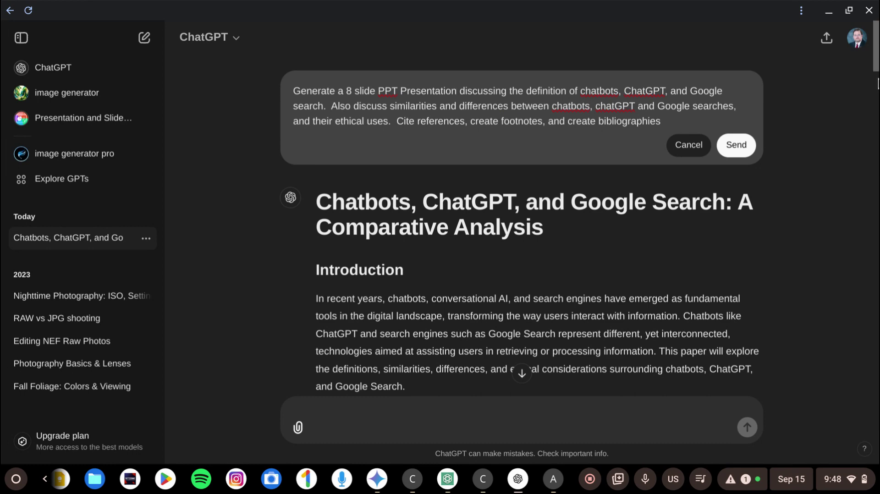
click(735, 147)
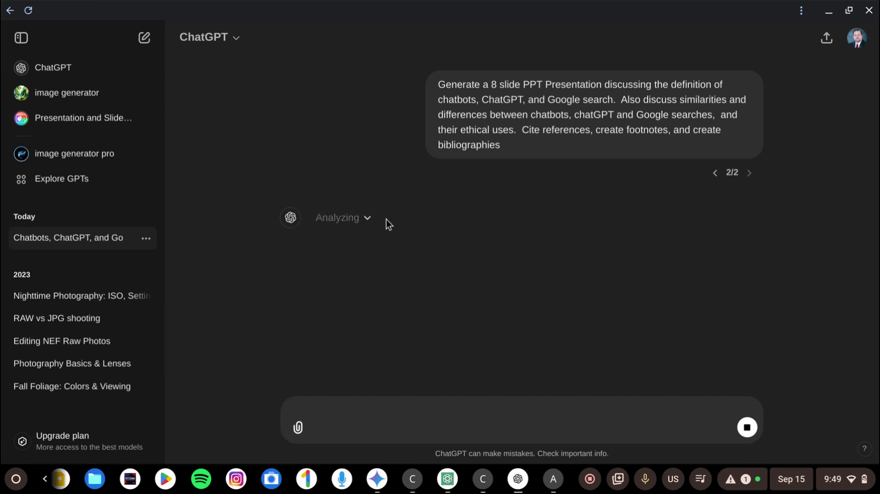
Expand the analysis details, look through the code that builds the slides and collapse them again.
click(368, 219)
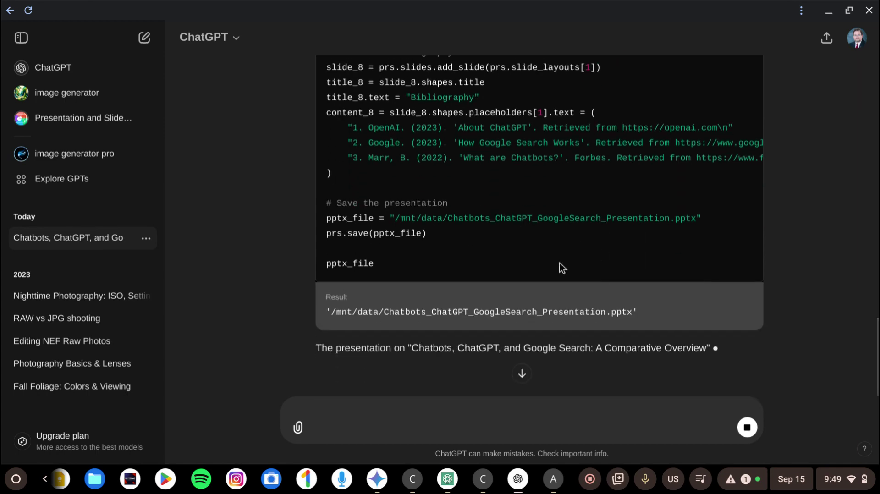
scroll(497, 163, up, 15)
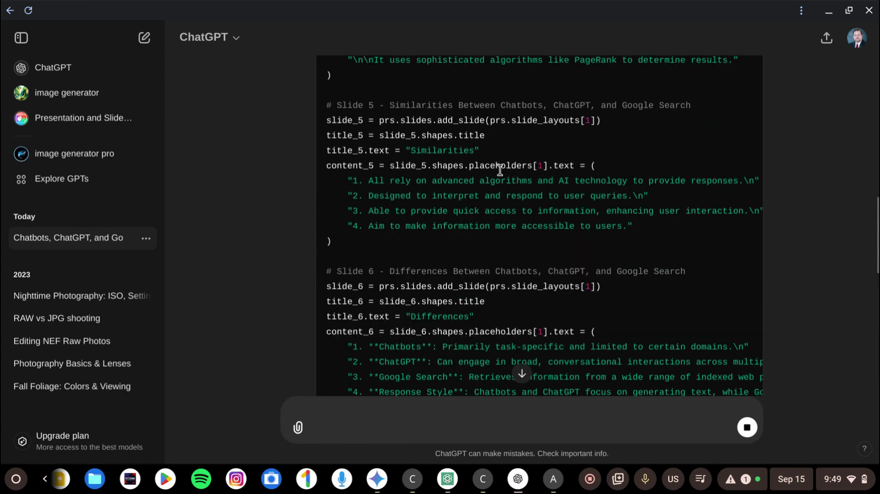
click(366, 166)
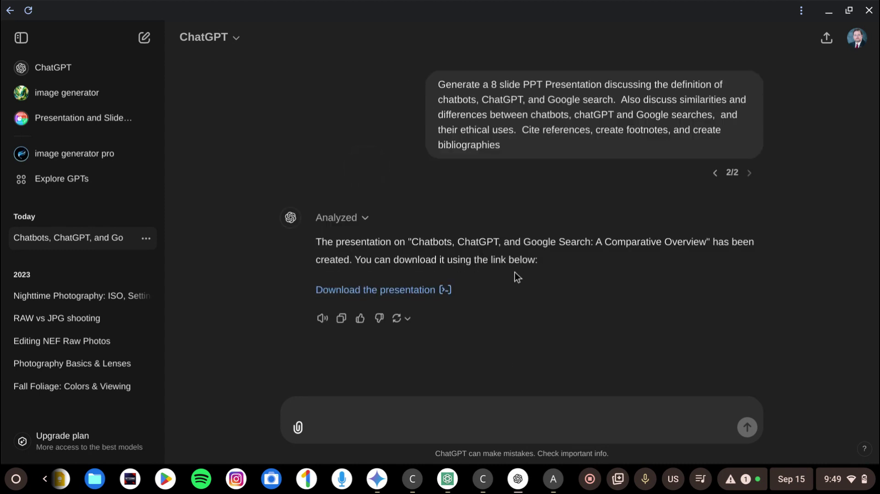
Download the generated presentation as Chatbots_ChatGPT_GoogleSearch_Presentation to the suggested SD Card folder and show it in that folder.
click(414, 291)
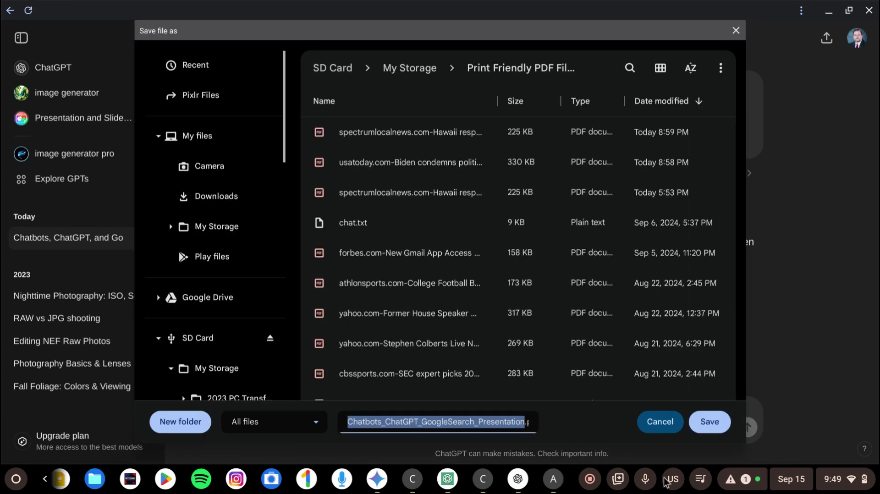
click(715, 426)
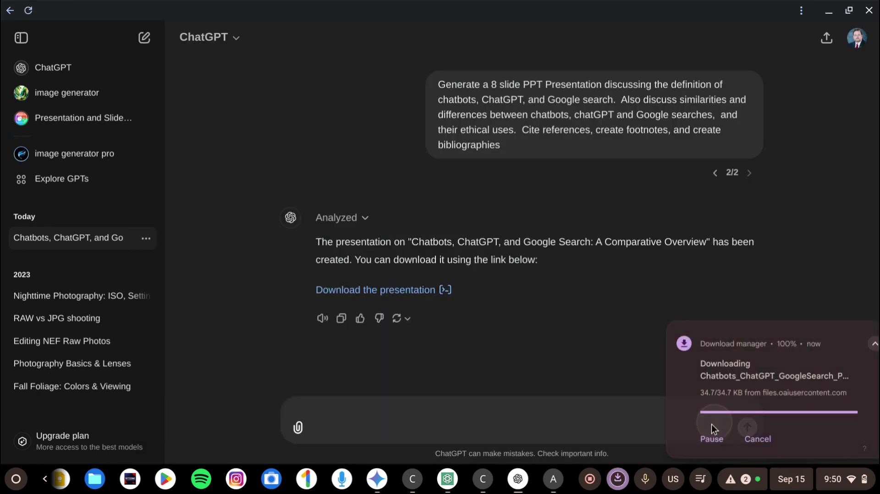
click(709, 439)
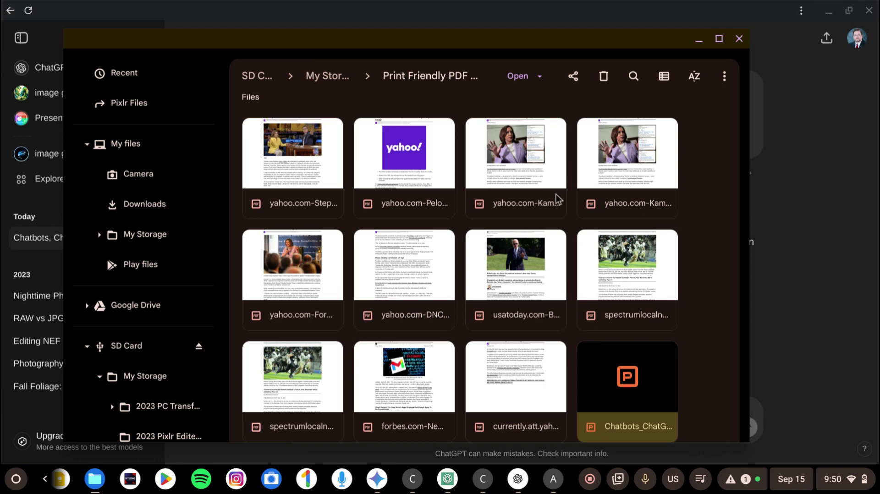
Open the downloaded Chatbots_ChatGPT_GoogleSearch_Presentation in Google Slides, moving the file to Google Drive, and dismiss the file notification.
scroll(512, 173, down, 4)
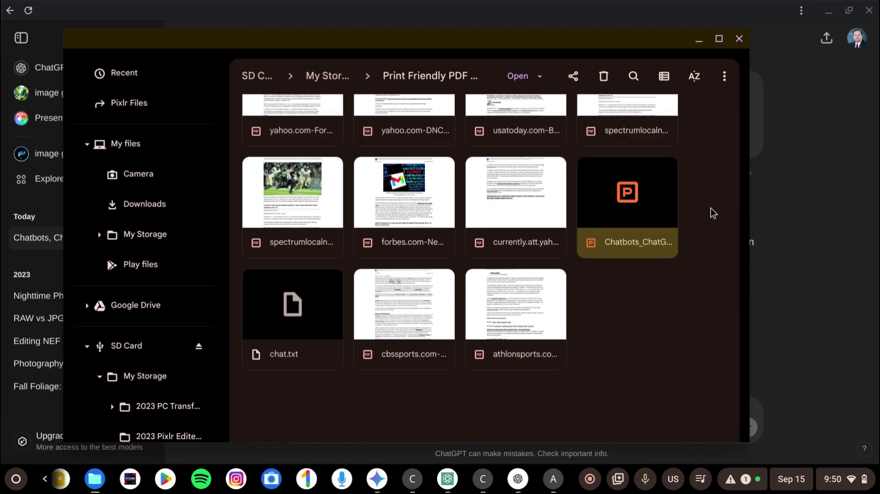
double_click(632, 195)
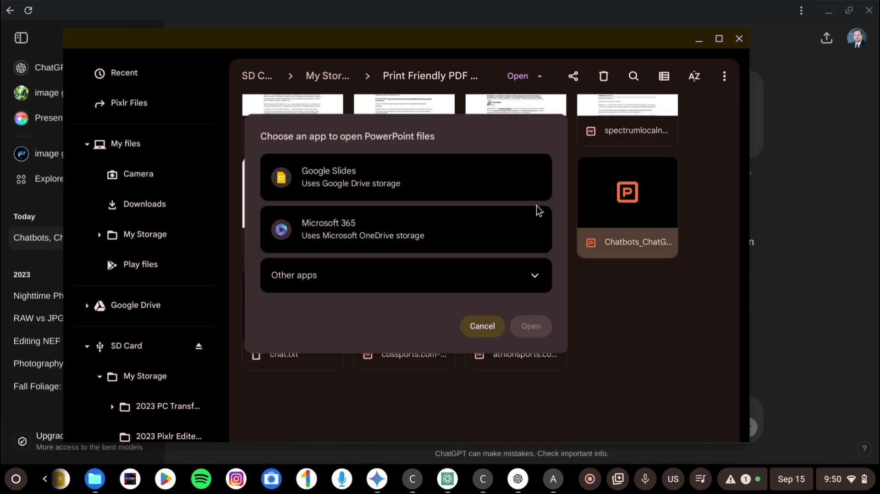
click(354, 176)
click(539, 326)
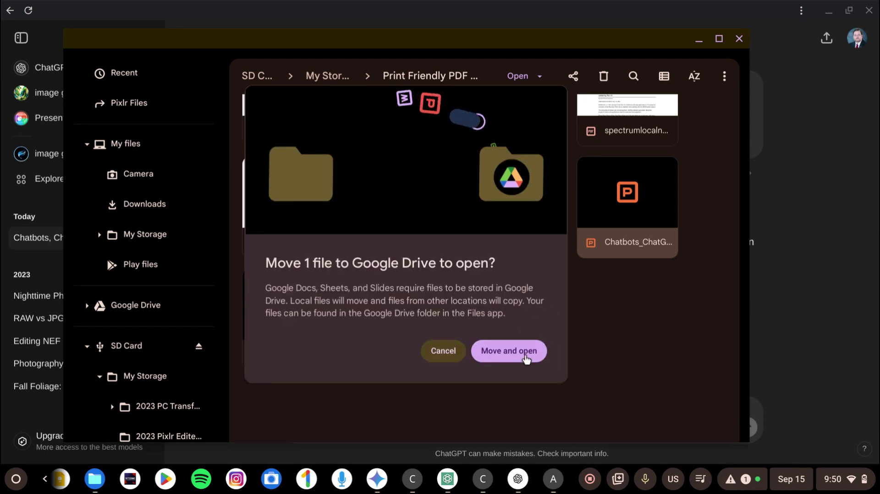
click(526, 354)
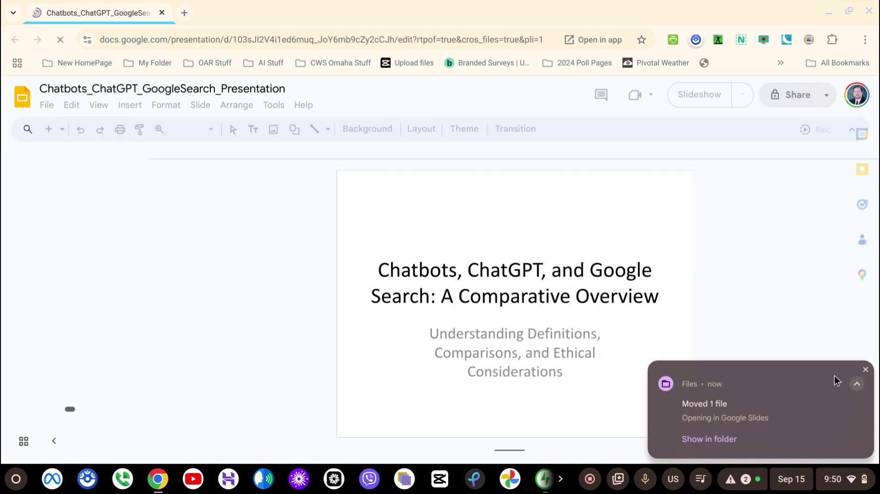
click(865, 372)
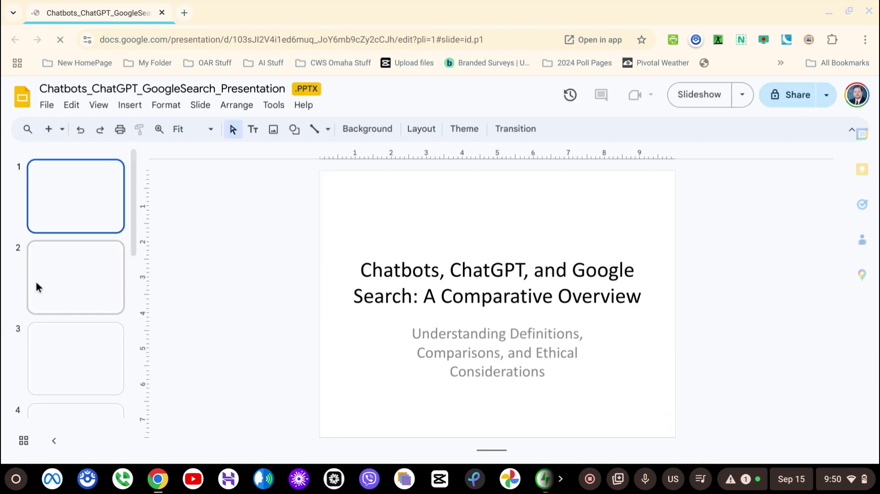
Look through slides 2 to 6 of the presentation, then minimize it and close the file manager to return to the chat.
click(78, 286)
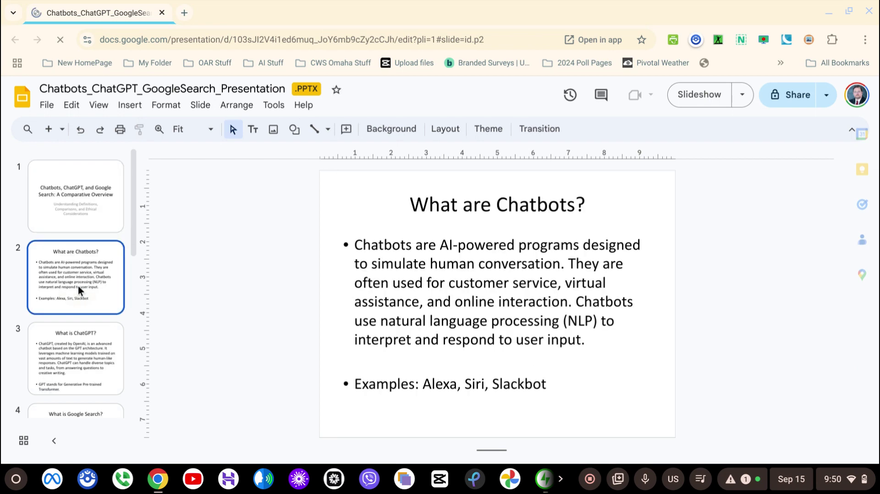
click(81, 353)
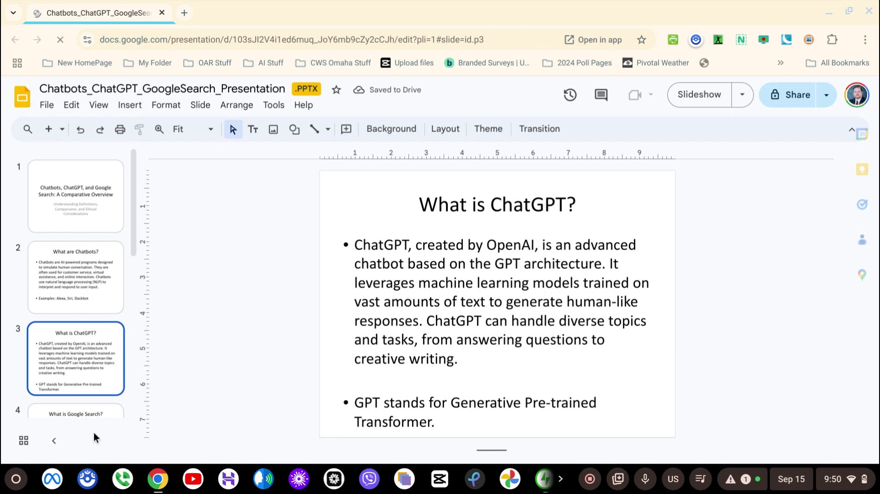
scroll(79, 340, down, 4)
click(87, 248)
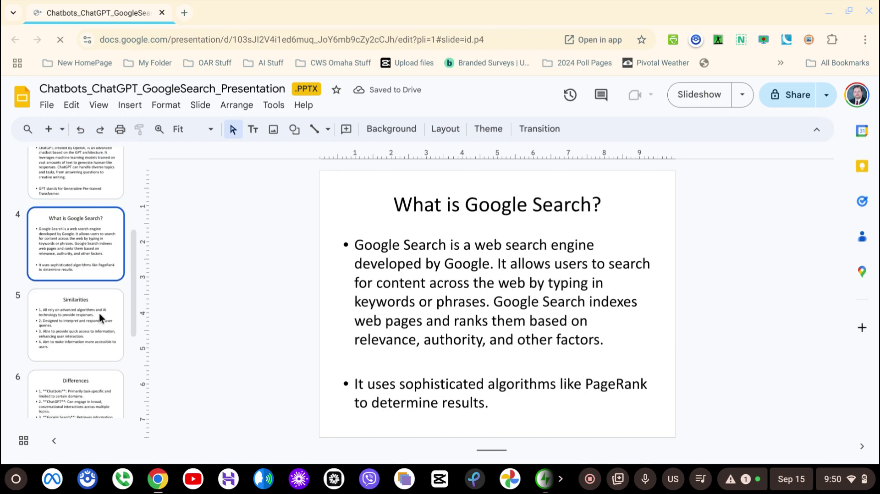
click(95, 315)
click(90, 392)
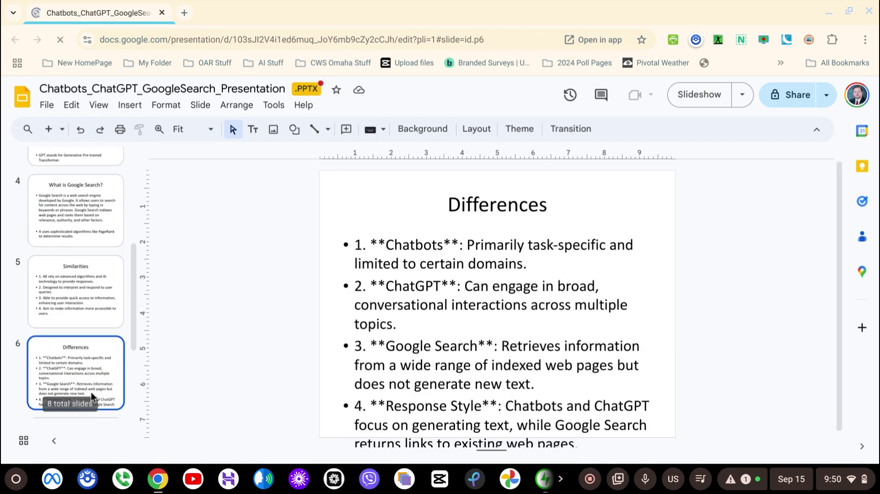
scroll(490, 317, down, 1)
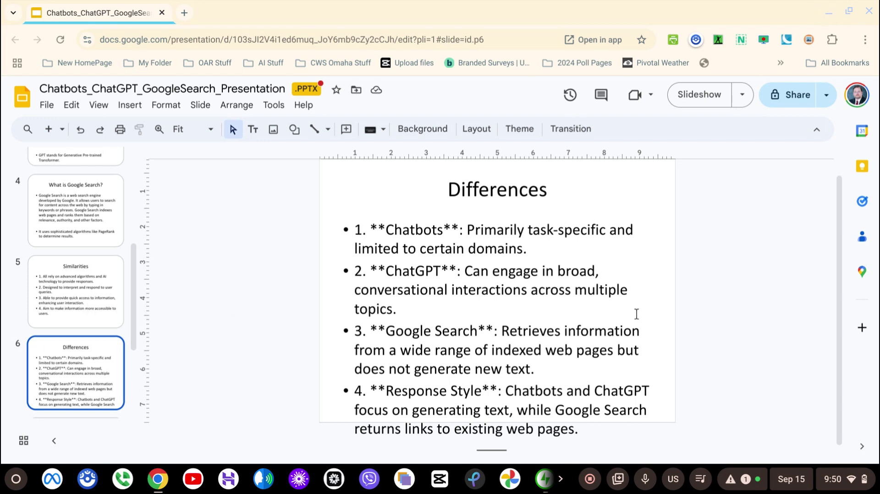
click(829, 16)
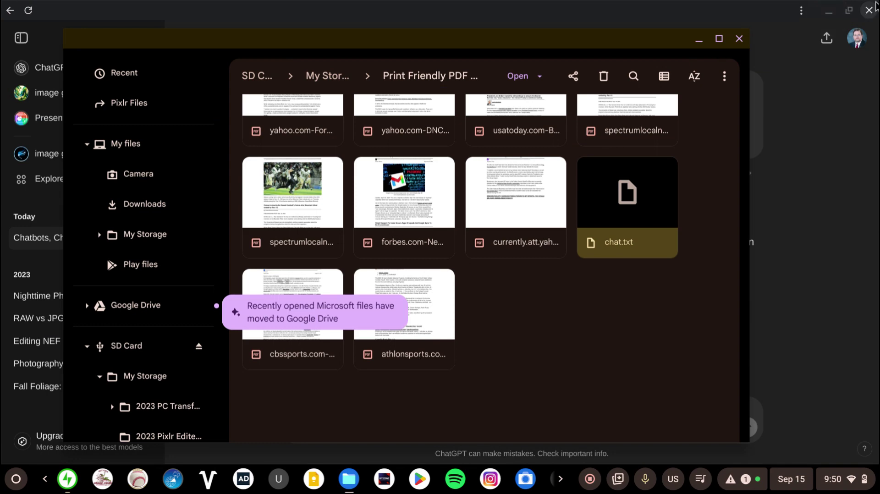
click(739, 39)
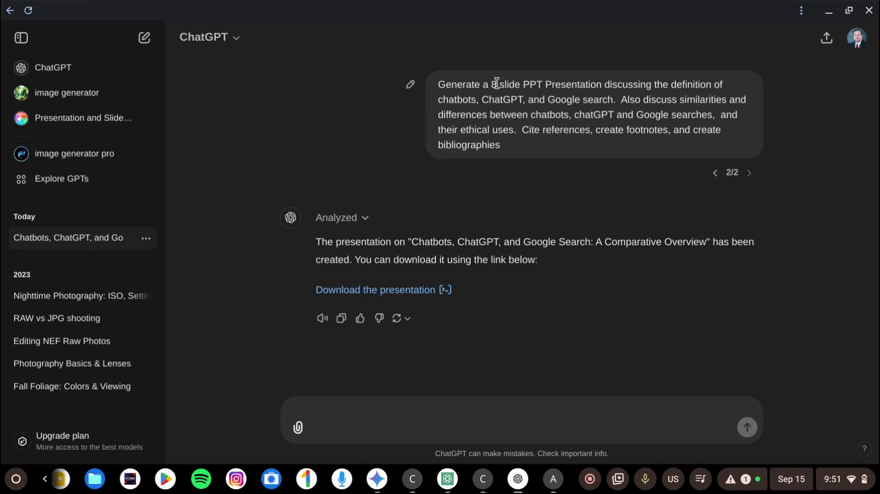
drag(490, 86, 543, 86)
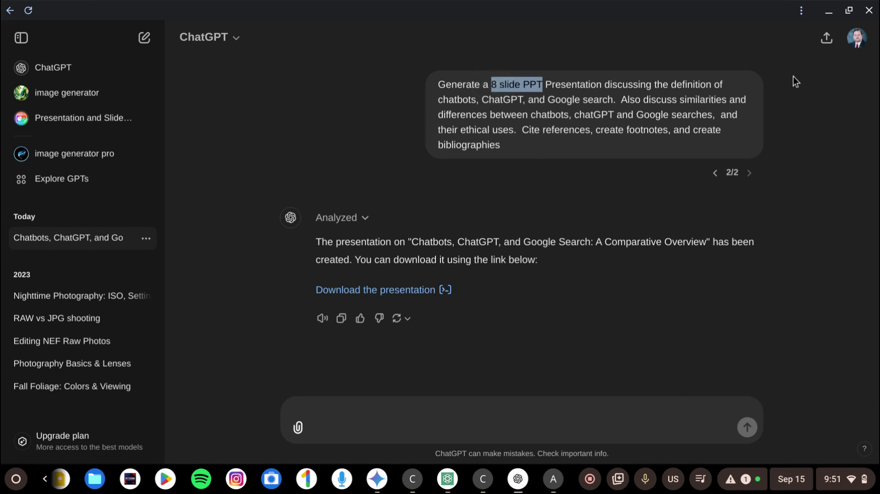
text(FAQ for middle school students)
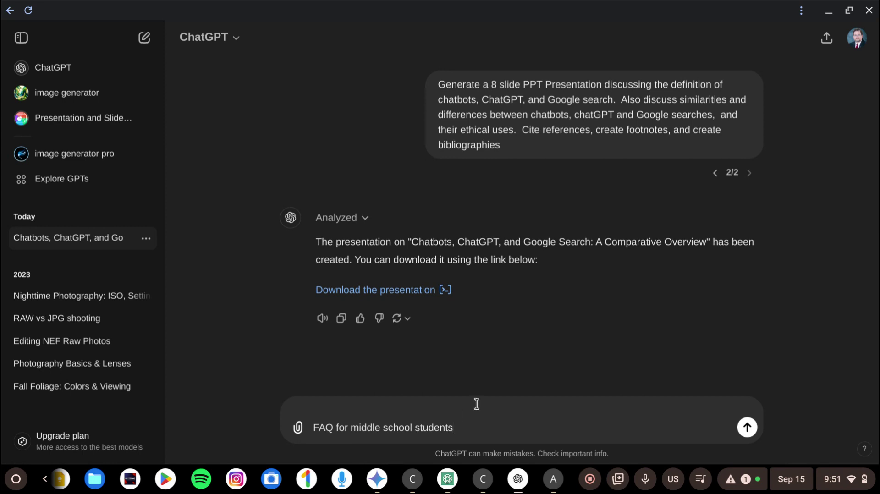
click(469, 420)
click(496, 432)
drag(484, 434, 258, 440)
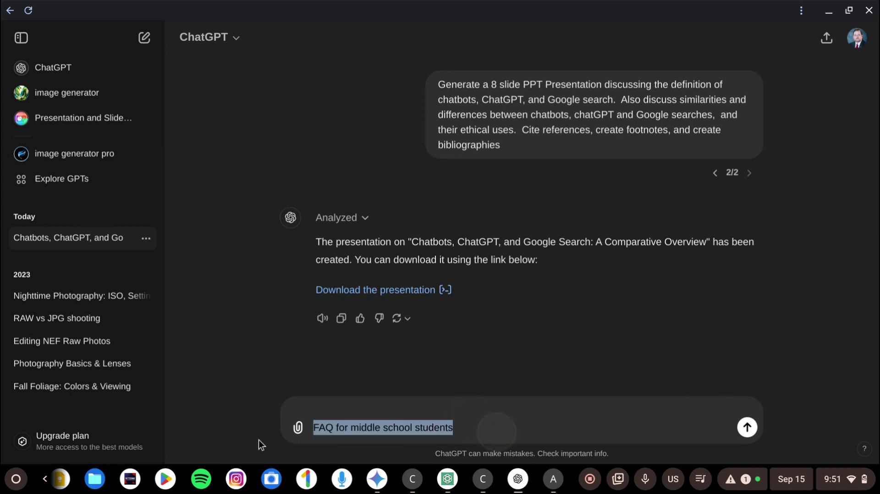
key(BackSpace)
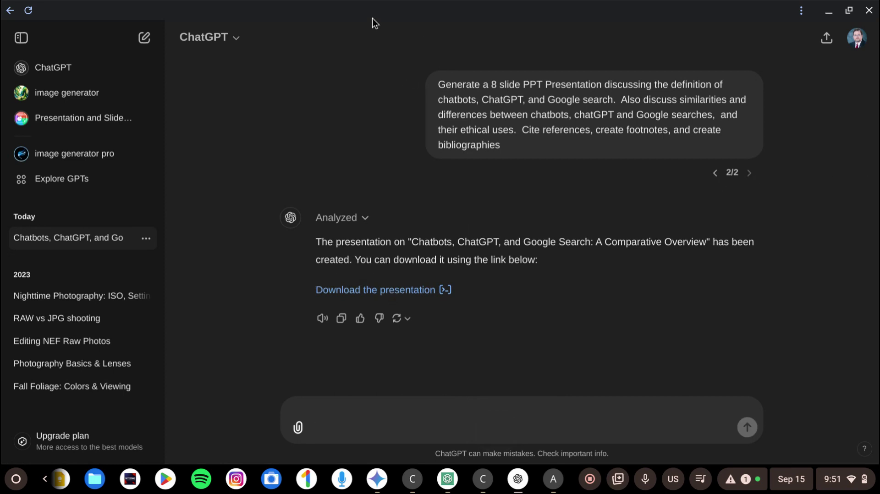
Edit the presentation prompt to request a "FAQ for middle school students" instead of the 8 slide PPT Presentation, and submit it.
click(411, 85)
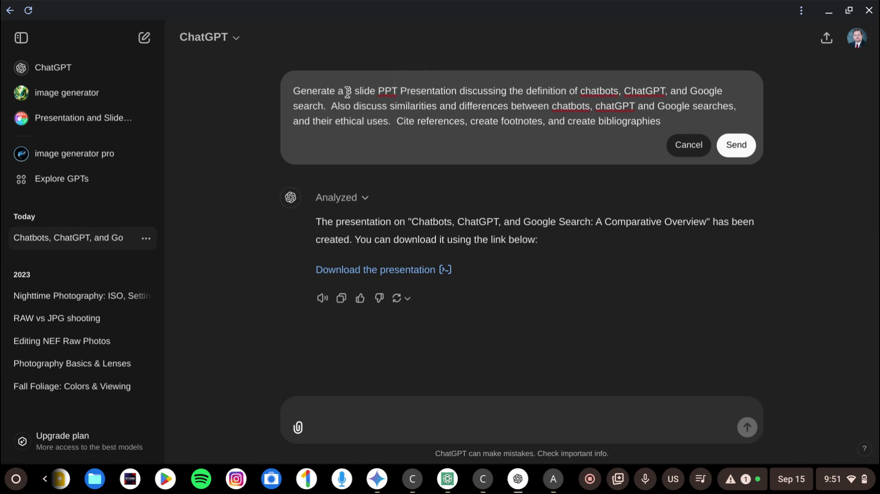
drag(348, 92, 457, 83)
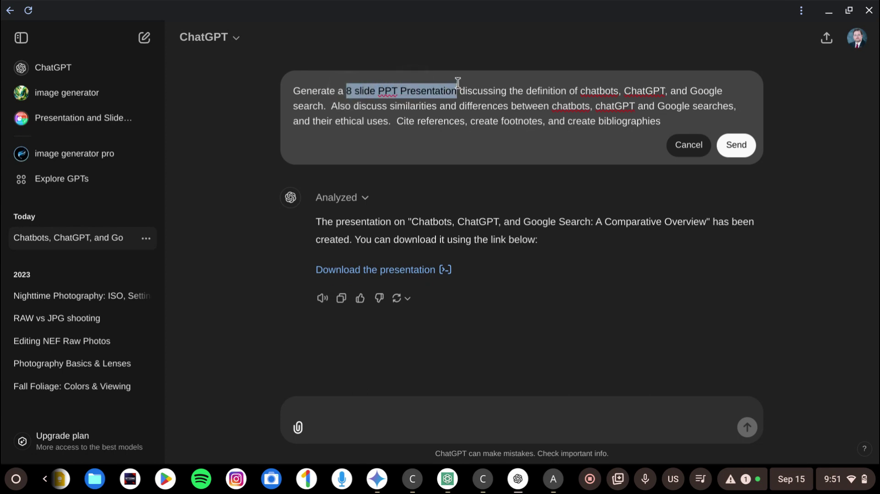
text(F)
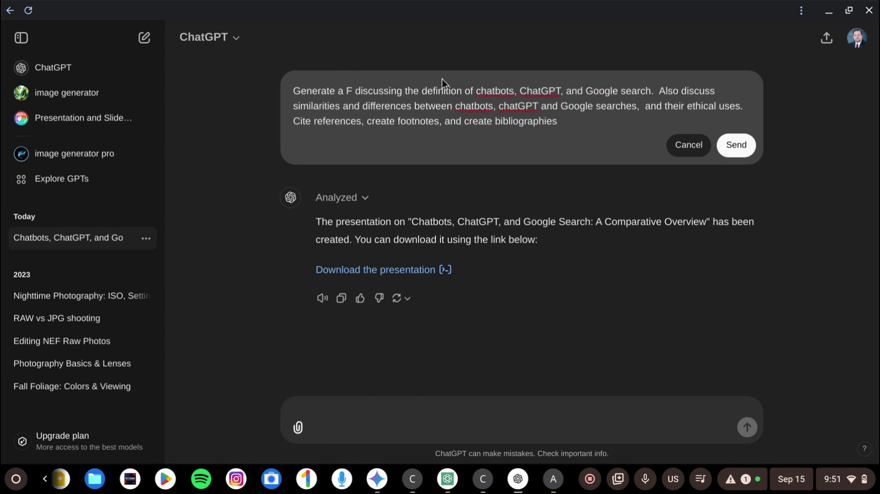
text(AQ for)
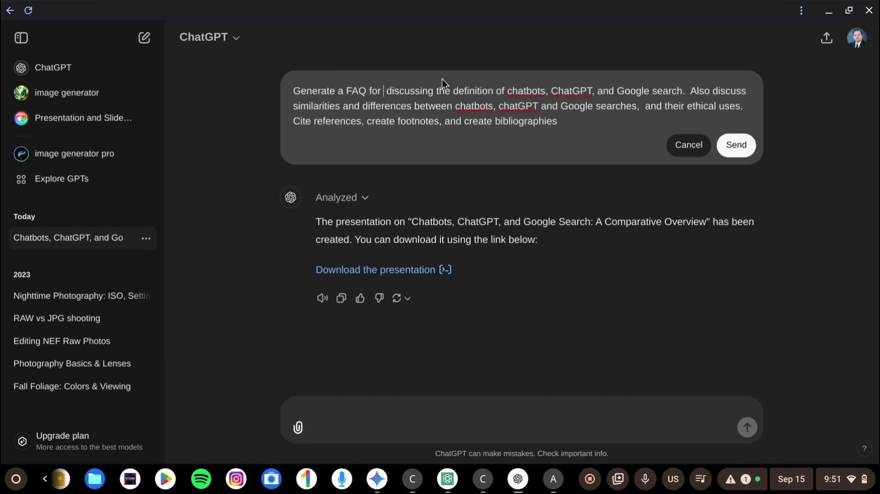
text( middle sch)
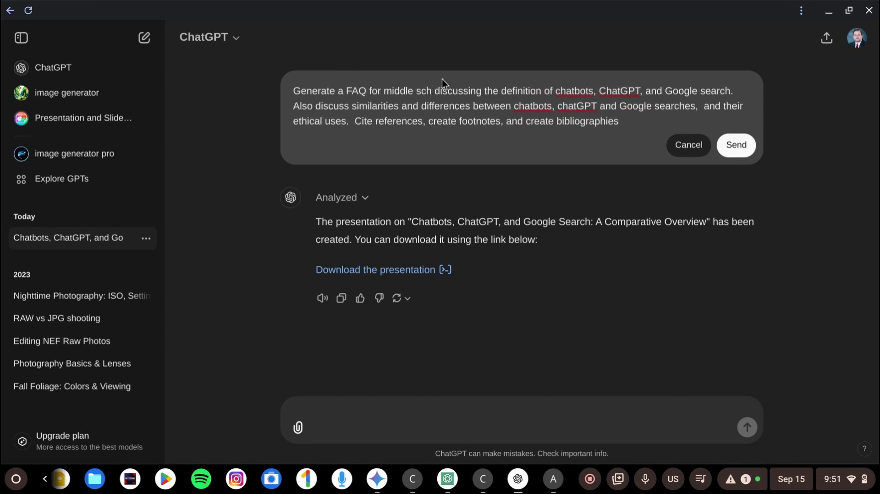
text(ool stu)
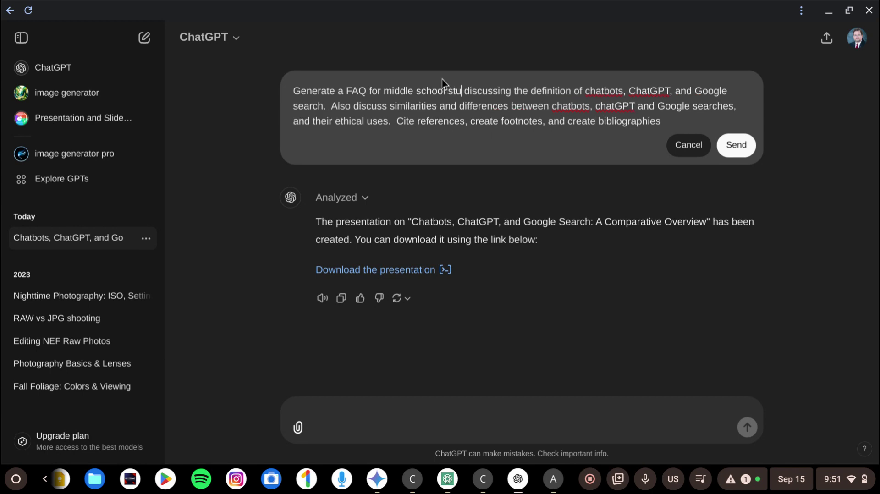
text(dents)
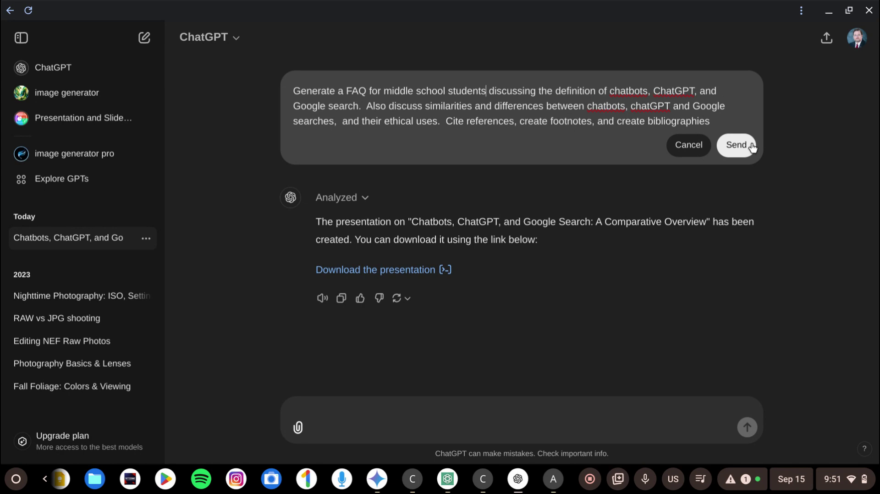
click(734, 146)
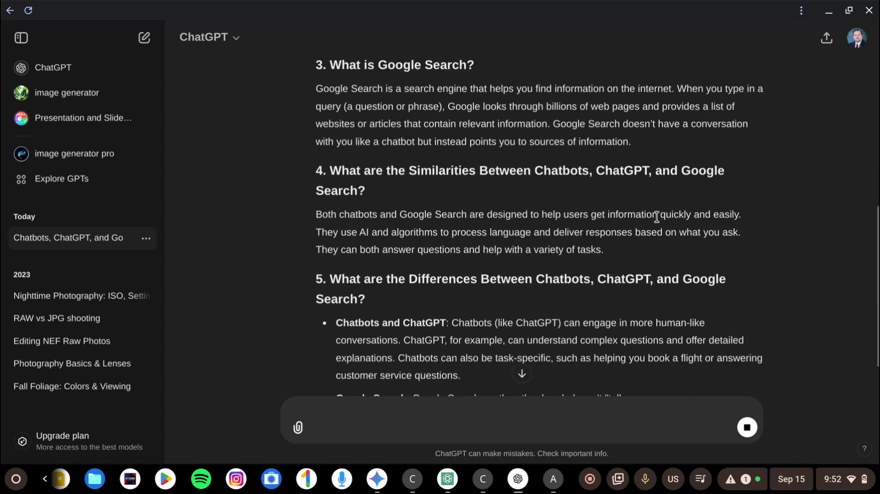
Read the generated FAQ through to its bibliography, checking the chat's share-link options along the way without creating a link.
scroll(657, 217, down, 1)
scroll(668, 208, down, 2)
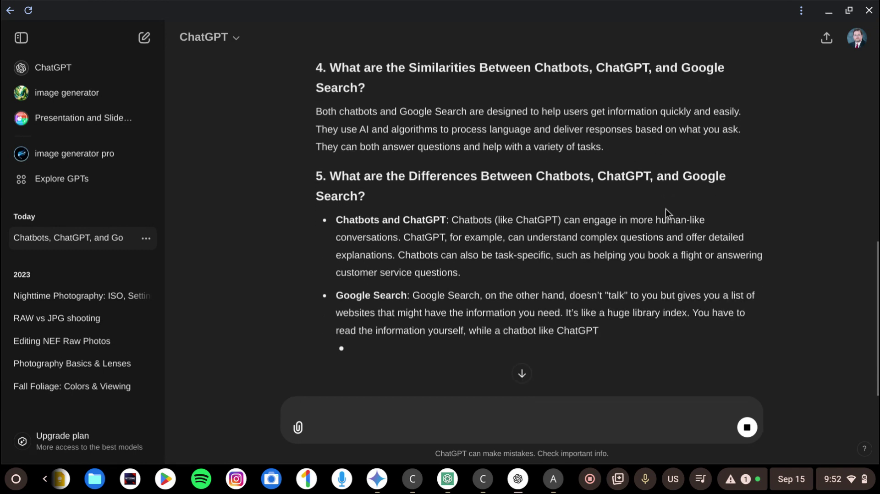
click(826, 39)
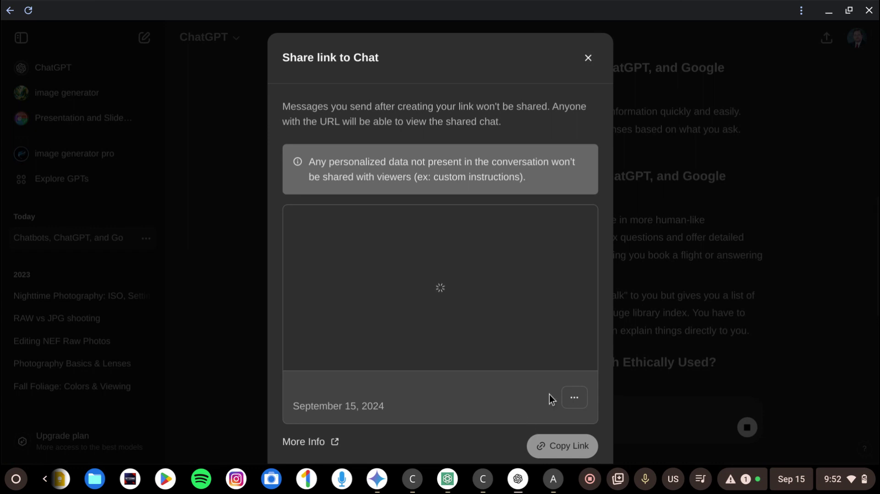
click(578, 398)
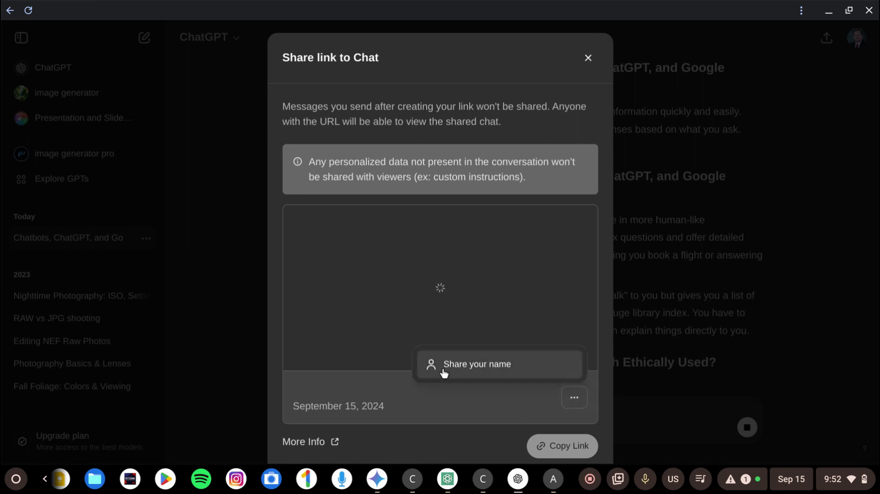
click(589, 59)
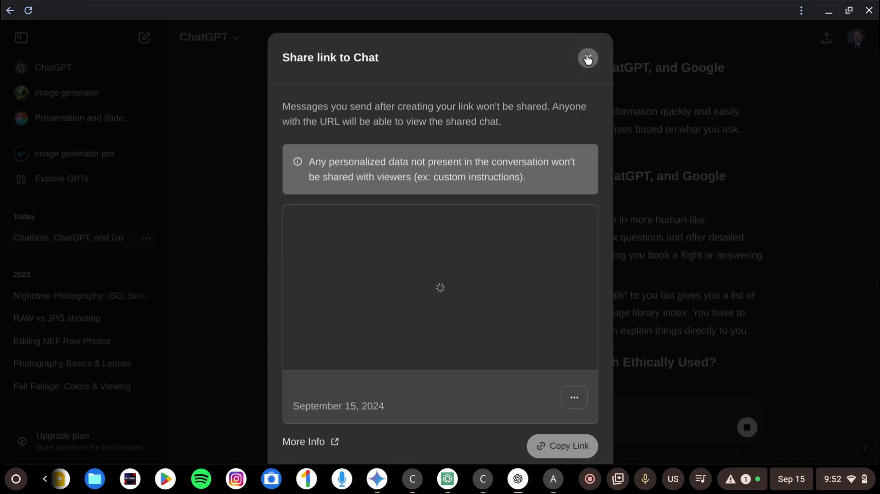
click(588, 58)
scroll(552, 263, down, 5)
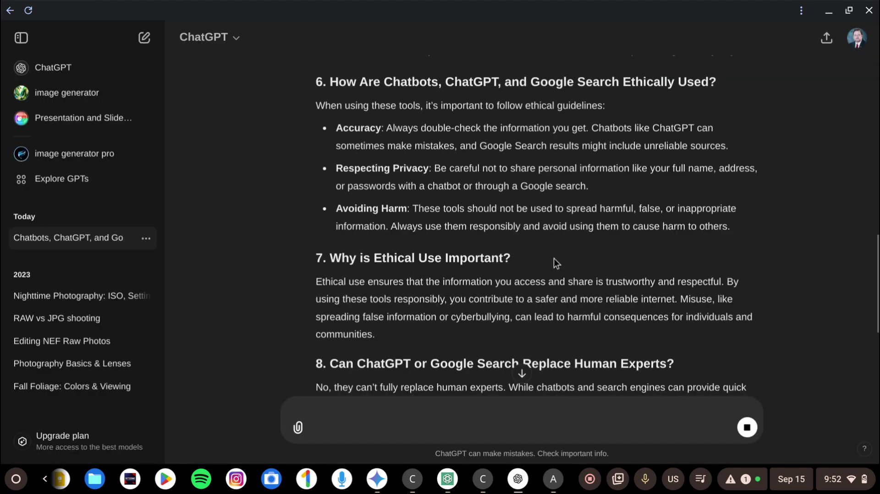
scroll(556, 253, down, 5)
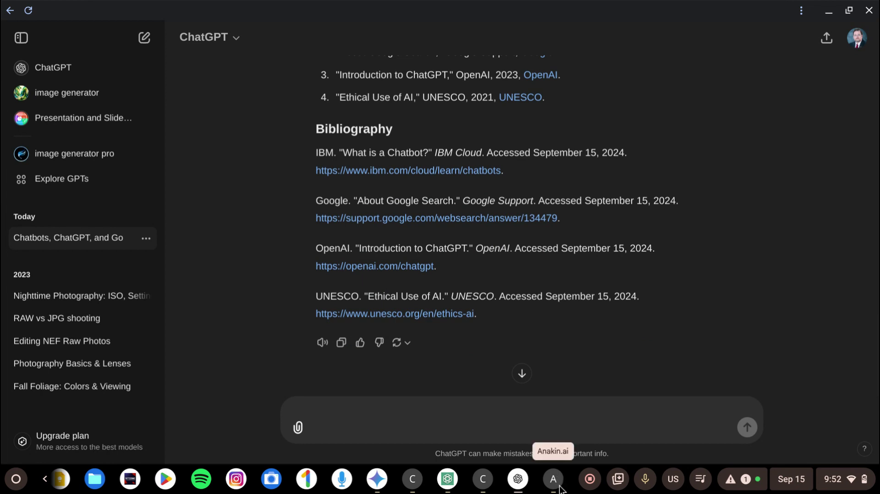
Switch to Anakin.ai, reset the AI Presentation Maker form and open its Chat.
click(560, 486)
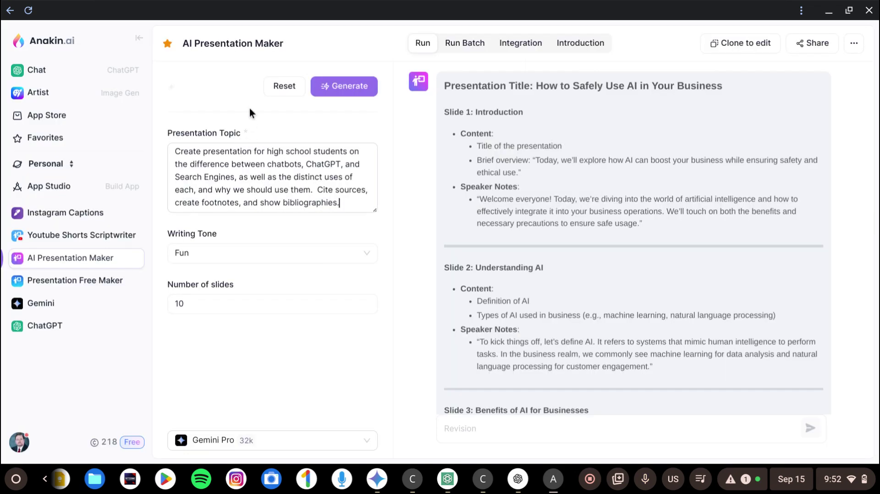
click(281, 89)
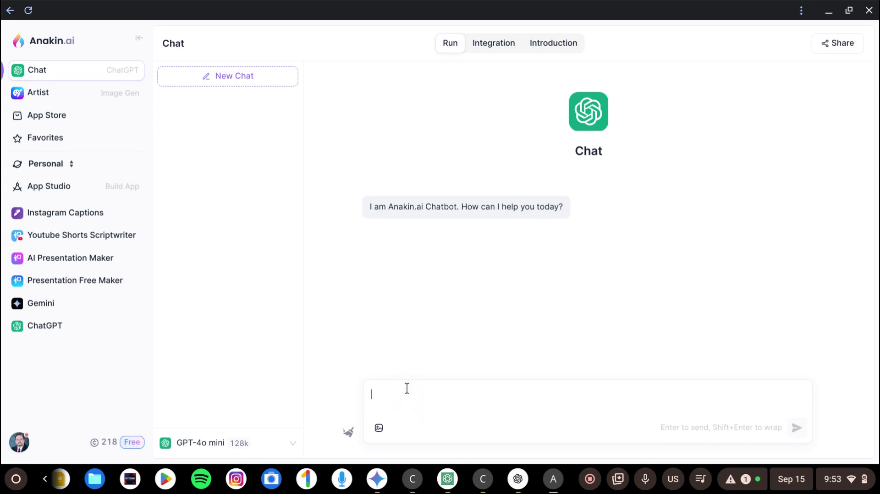
text(Chatbots, ChatGPT, and Google Search: A Comparative Analysis)
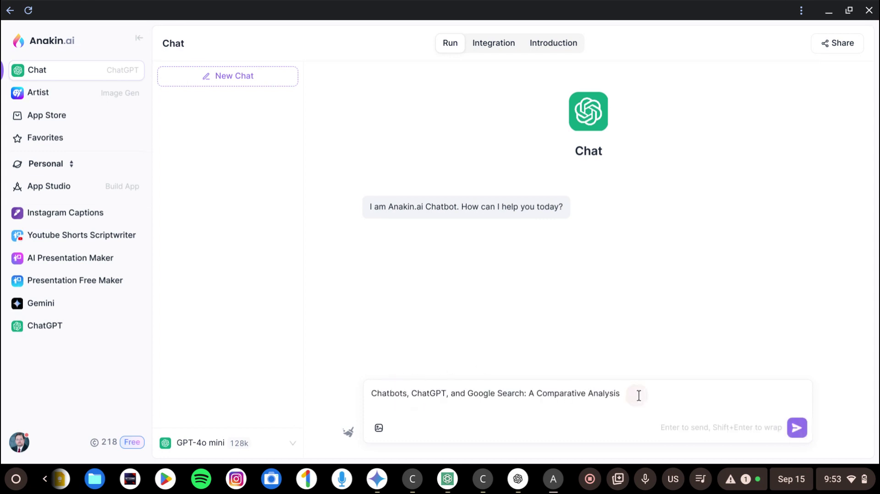
drag(635, 392, 276, 406)
key(BackSpace)
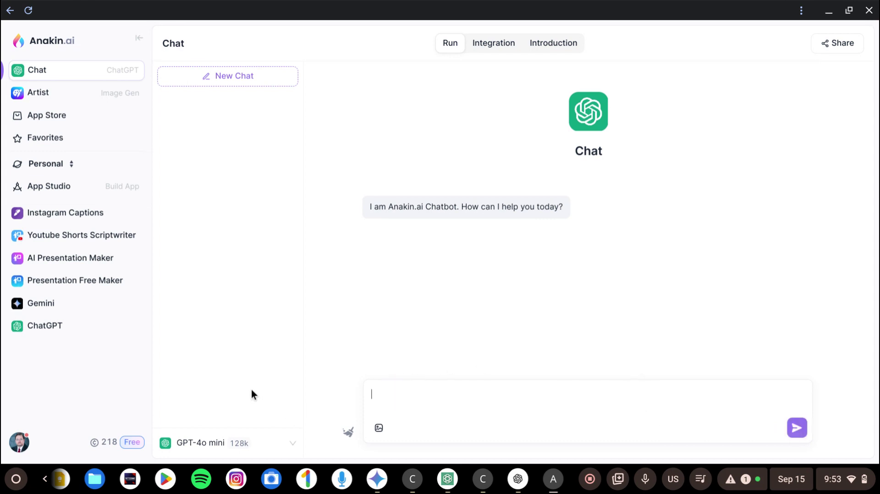
Switch to Gemini and copy the full prompt requesting a paper on chatbots, ChatGPT and Google search.
click(382, 481)
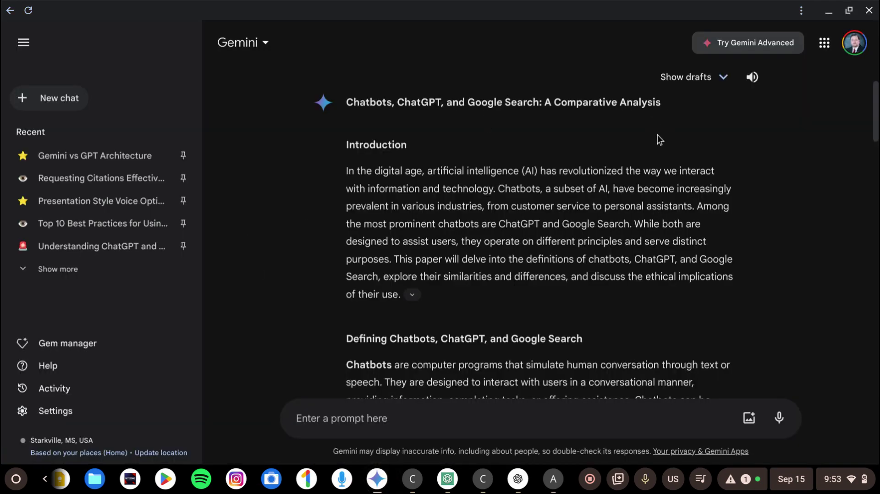
scroll(645, 173, up, 2)
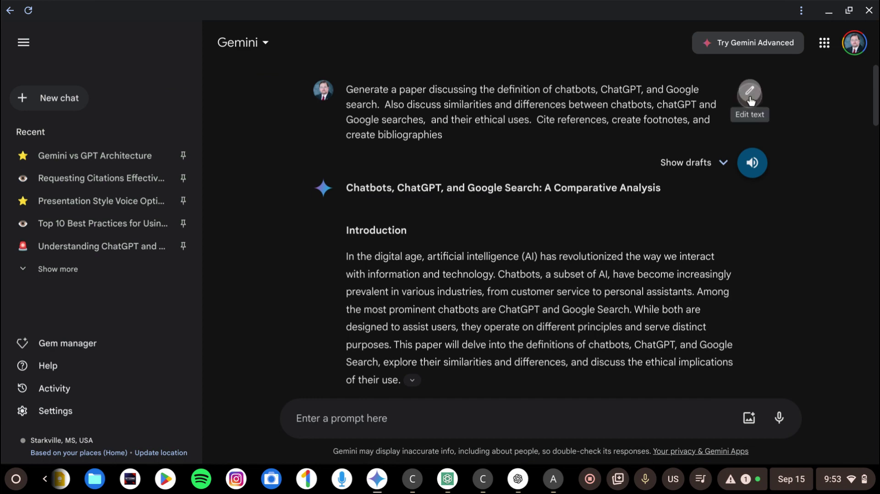
click(750, 90)
key(ctrl+a)
key(ctrl+c)
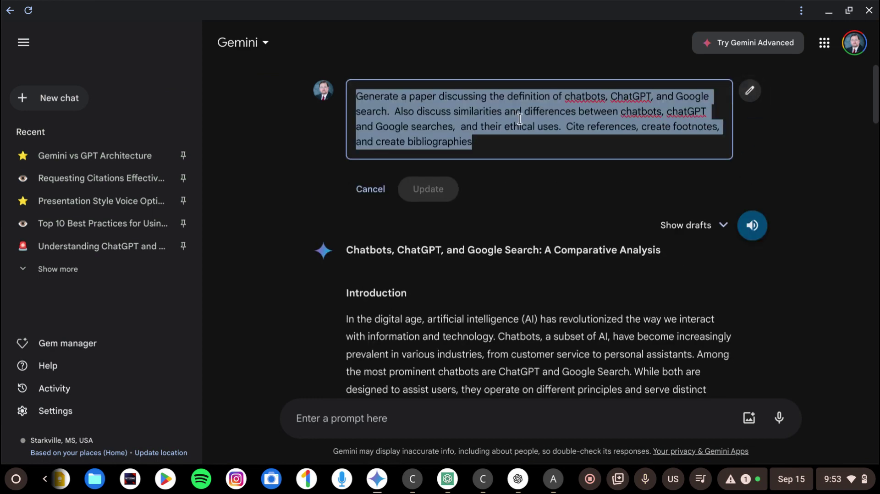
Return to Anakin.ai and submit the copied paper prompt in the new chat with GPT-4o mini.
click(555, 481)
click(392, 395)
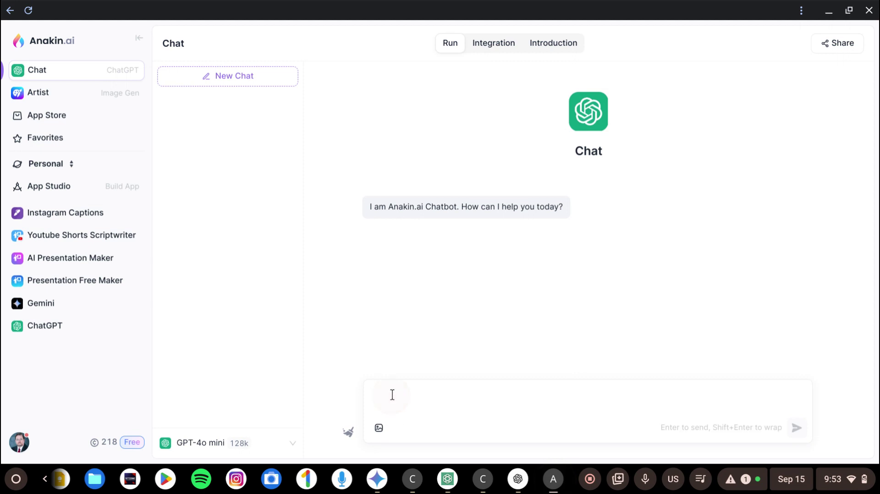
key(ctrl+v)
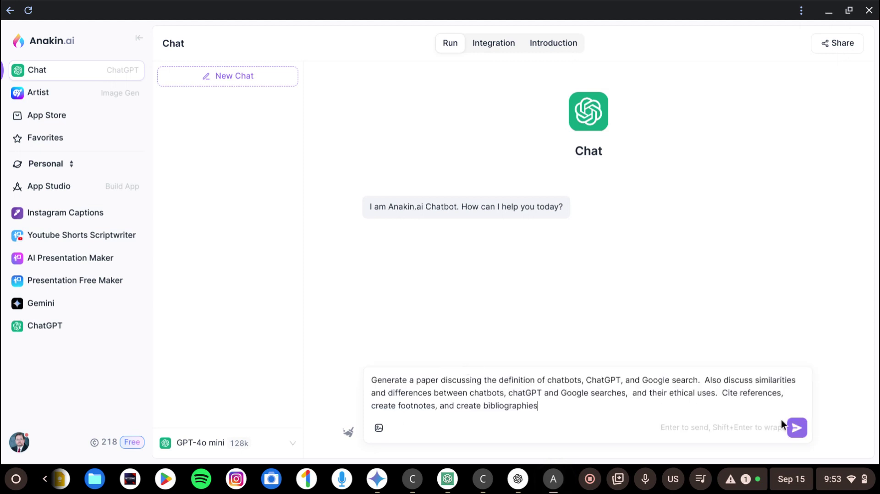
click(797, 428)
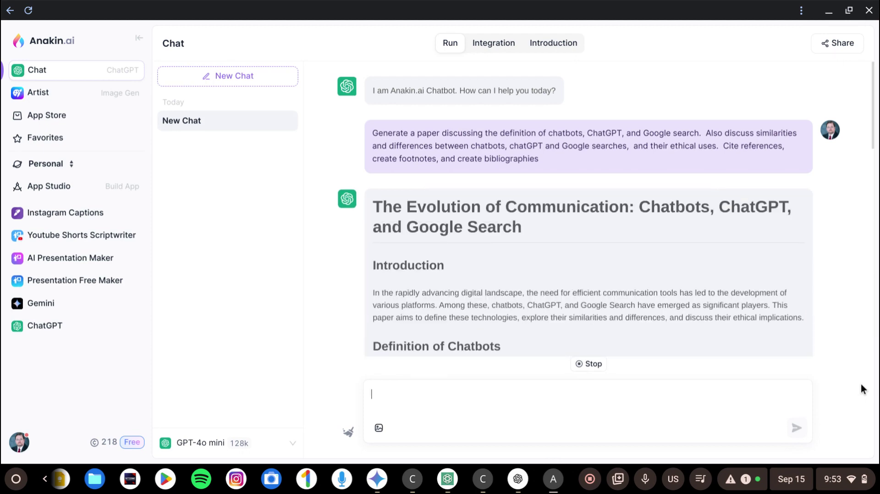
Review the generated paper through to its references and footnotes, and submit the suggested question "How does ChatGPT work?".
scroll(766, 314, down, 15)
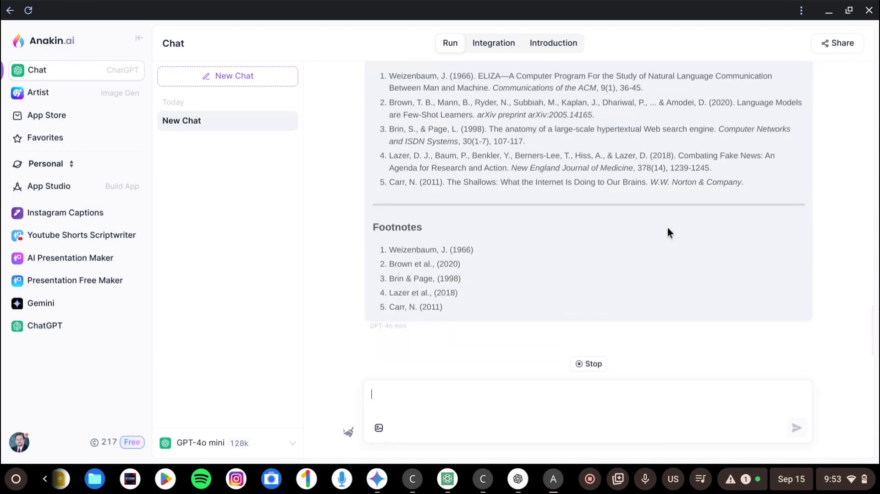
scroll(665, 229, up, 10)
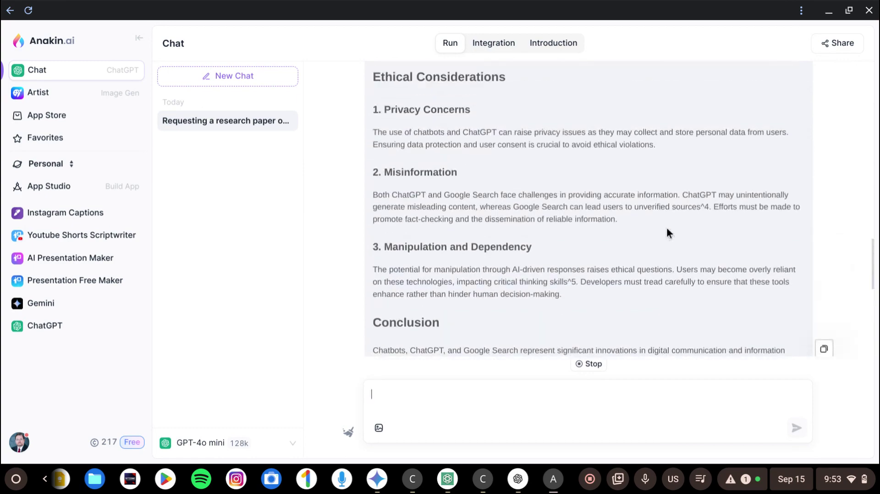
scroll(666, 233, up, 4)
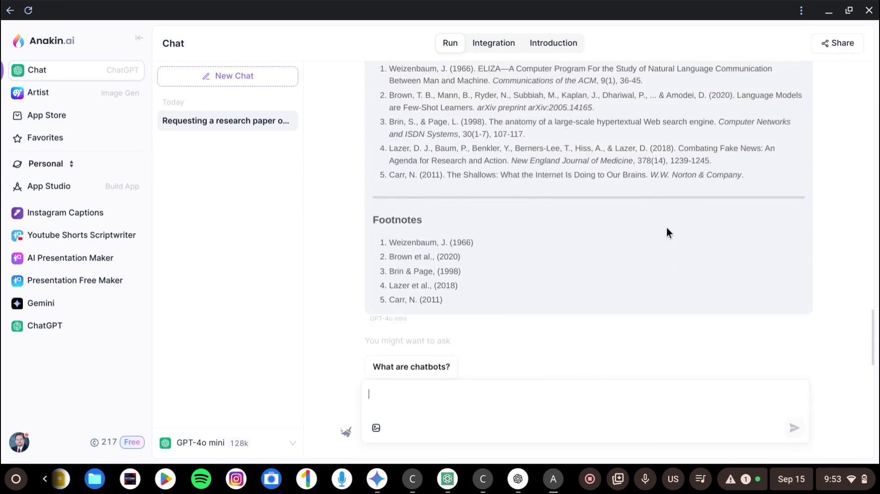
scroll(667, 227, up, 15)
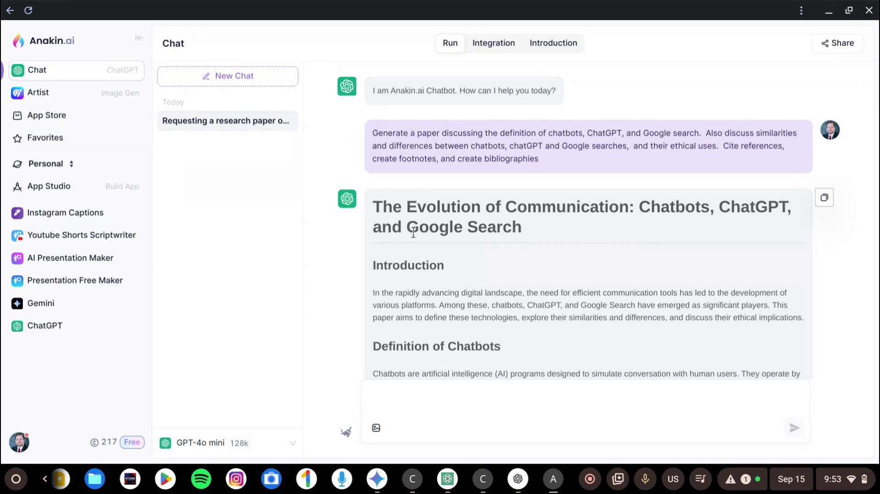
scroll(434, 201, down, 15)
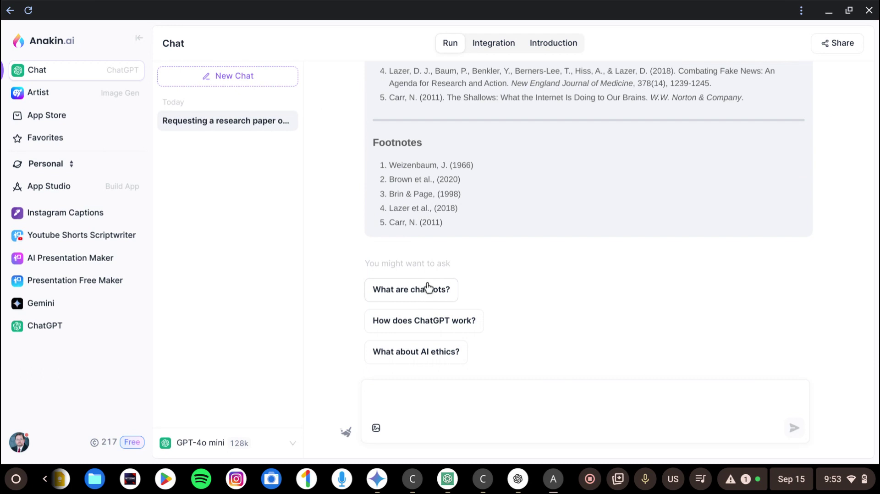
click(454, 321)
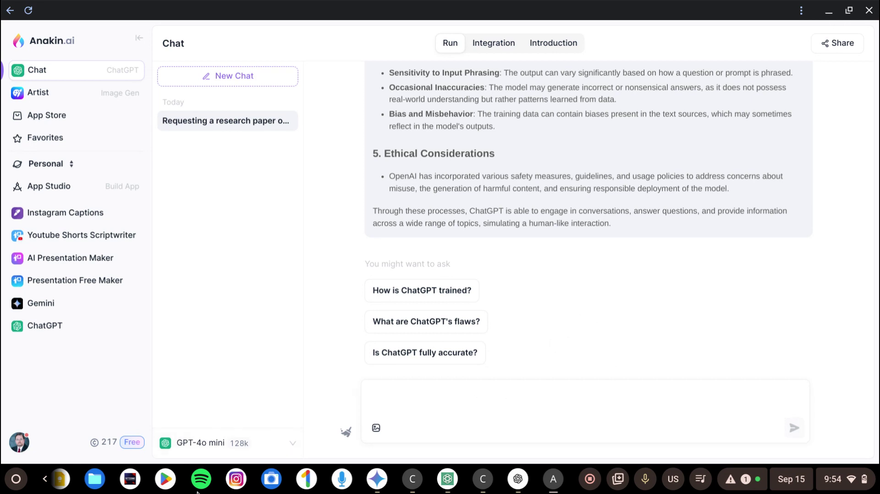
Examine the available chat models and their credit prices, from the GPT models through Claude, Gemini, Llama and Mistral to the OpenAI group.
click(292, 445)
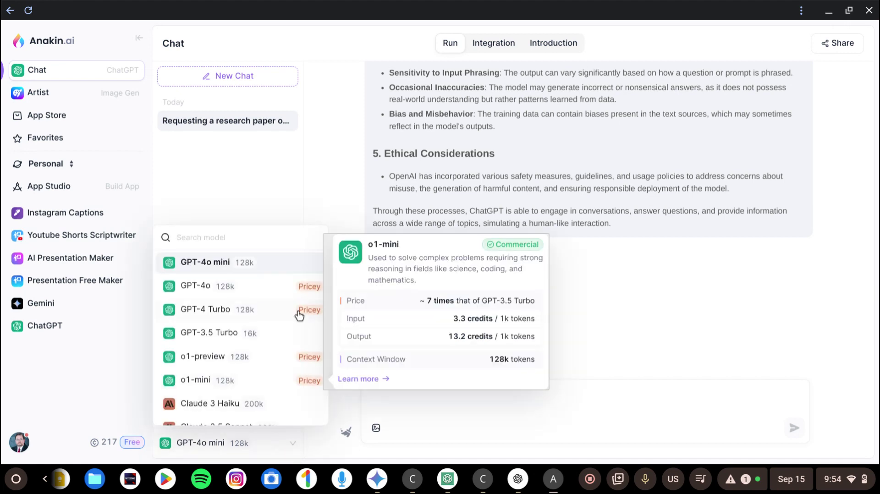
mouse_move(205, 273)
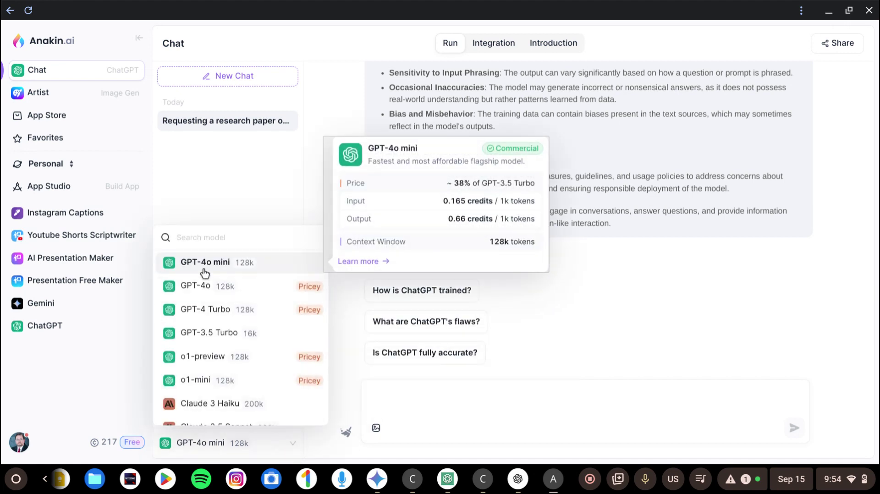
mouse_move(203, 290)
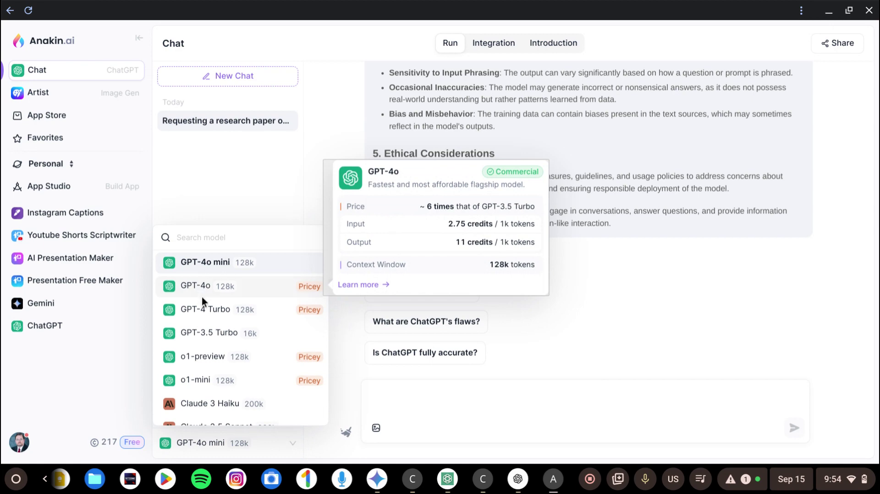
mouse_move(211, 319)
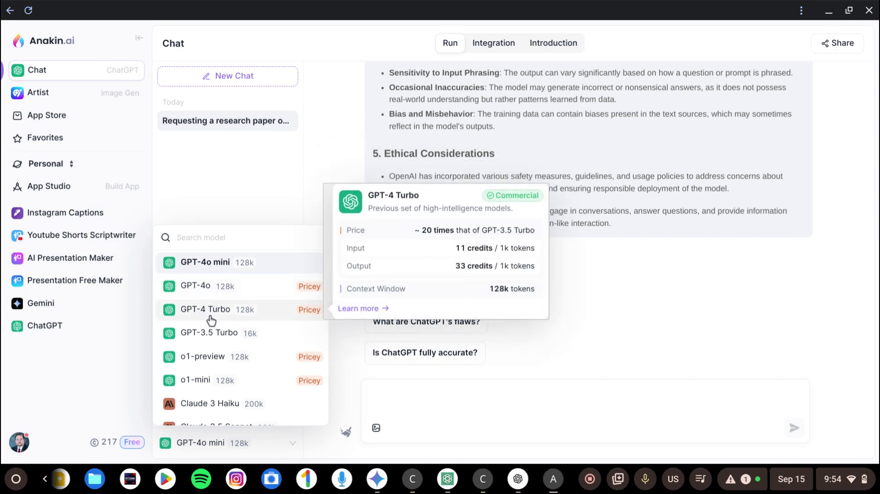
mouse_move(224, 336)
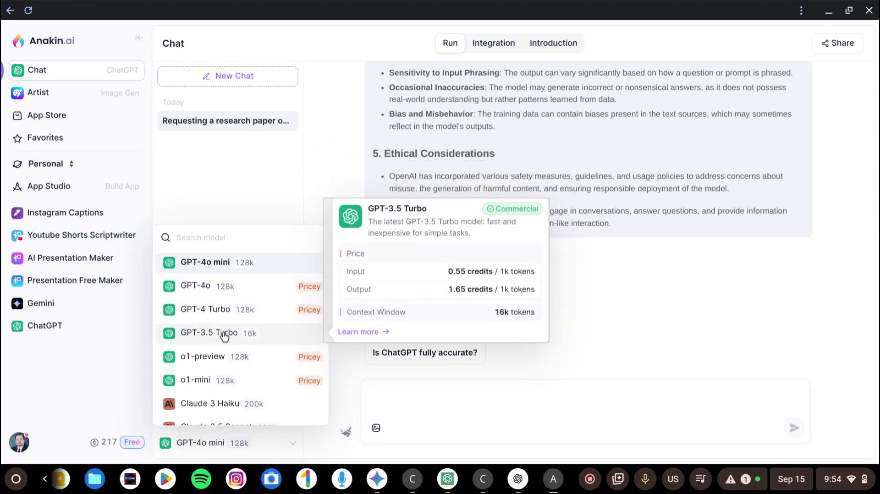
mouse_move(232, 357)
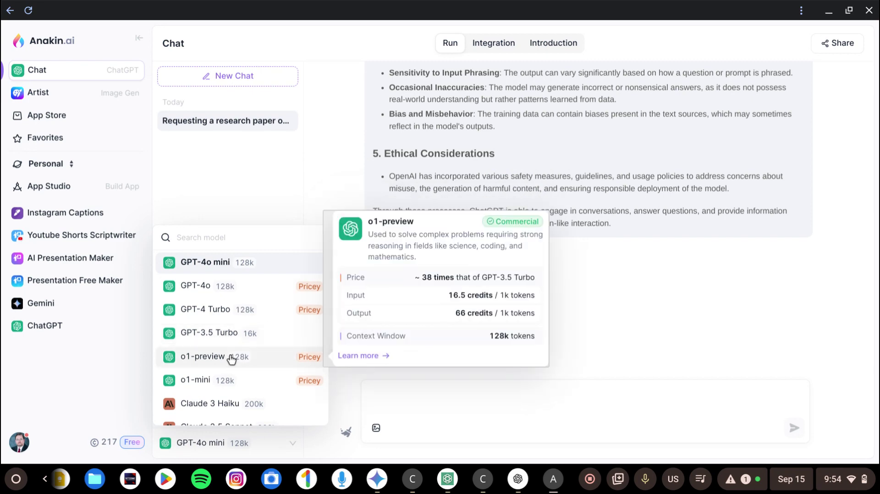
scroll(230, 362, down, 1)
scroll(230, 363, down, 3)
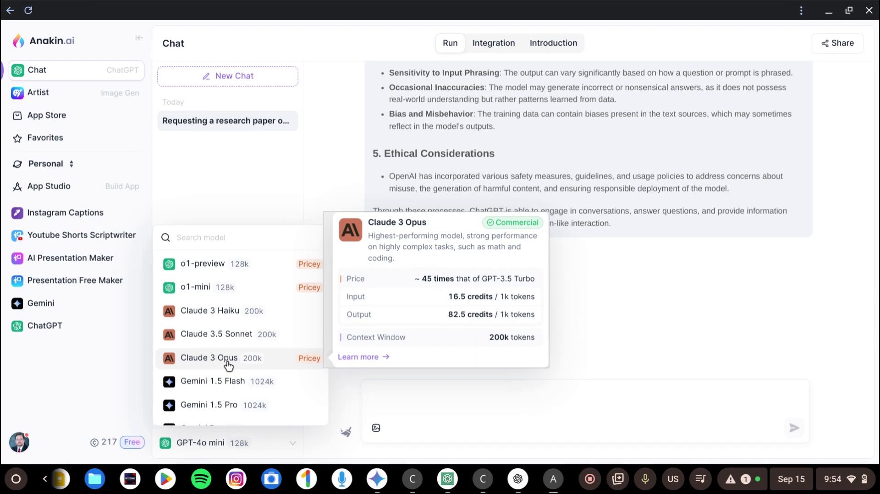
mouse_move(234, 389)
scroll(235, 391, down, 1)
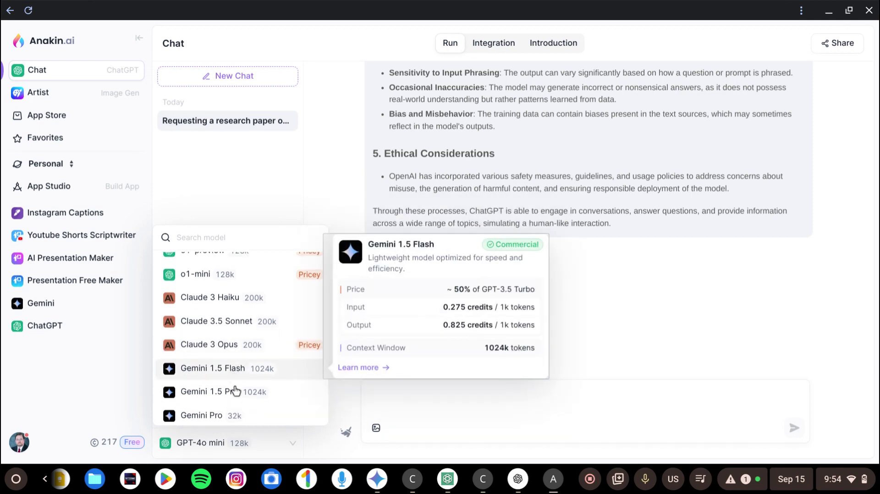
scroll(236, 390, down, 2)
scroll(236, 391, down, 1)
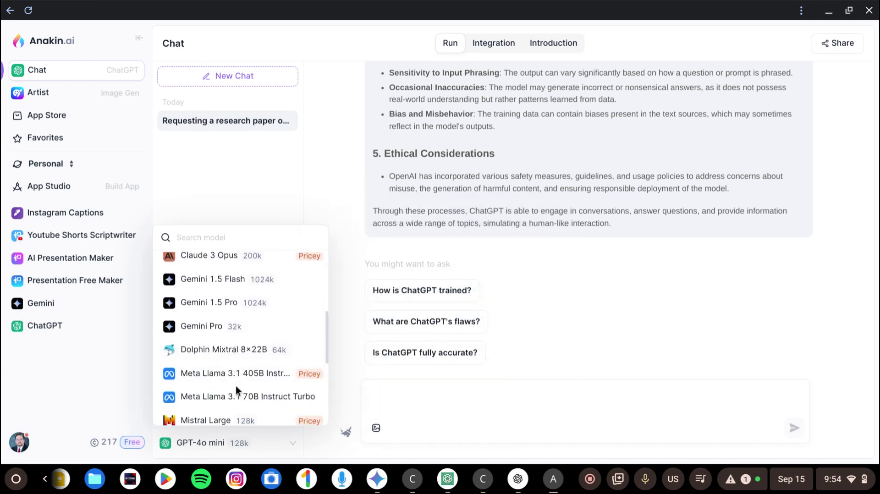
scroll(237, 387, down, 2)
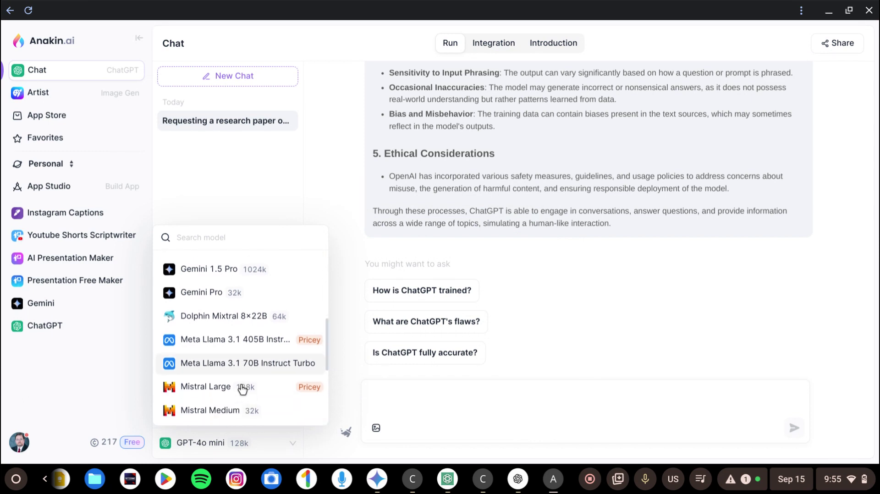
scroll(241, 390, down, 2)
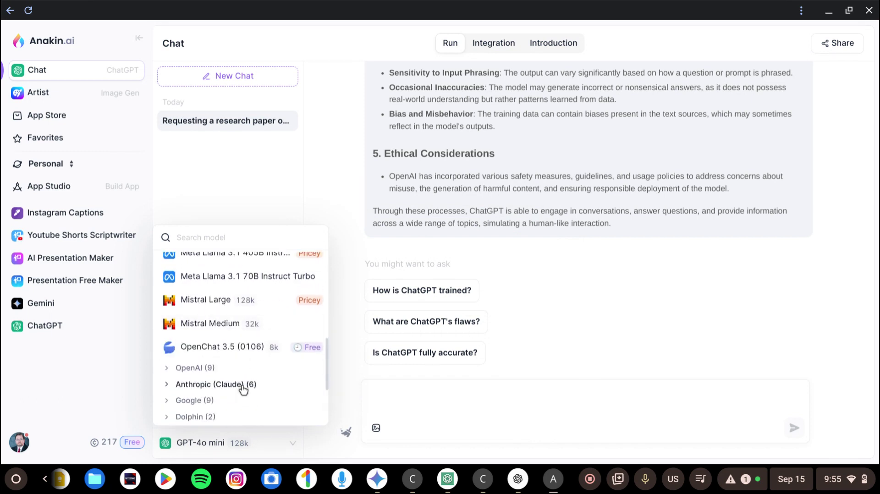
click(169, 369)
scroll(204, 363, down, 9)
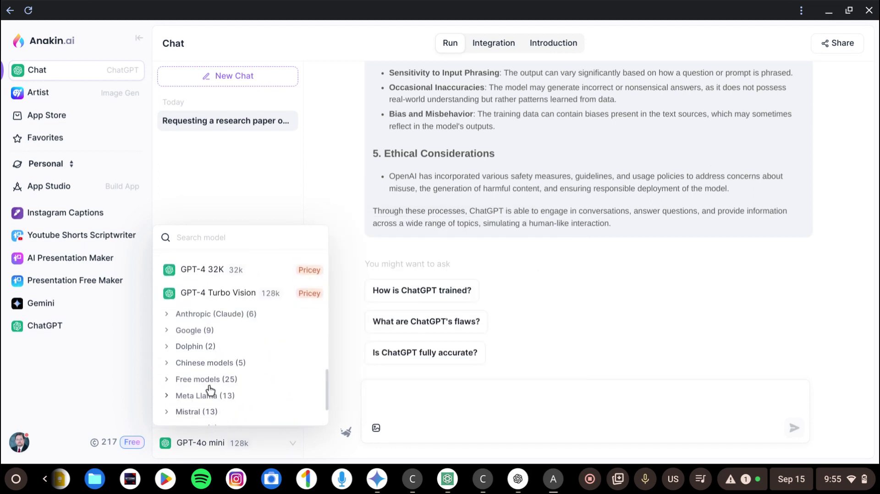
Select Qwen-1.5 0.5B Chat from the free models and submit the same paper prompt again.
click(172, 380)
scroll(198, 363, down, 3)
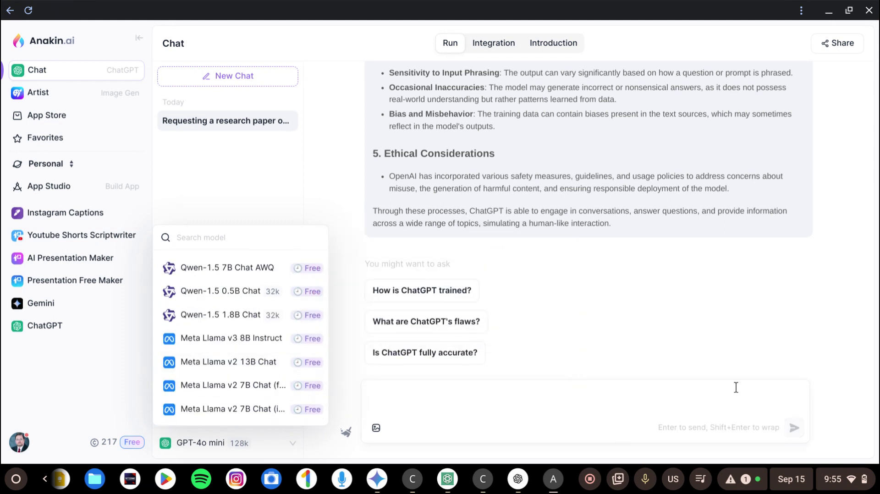
click(214, 293)
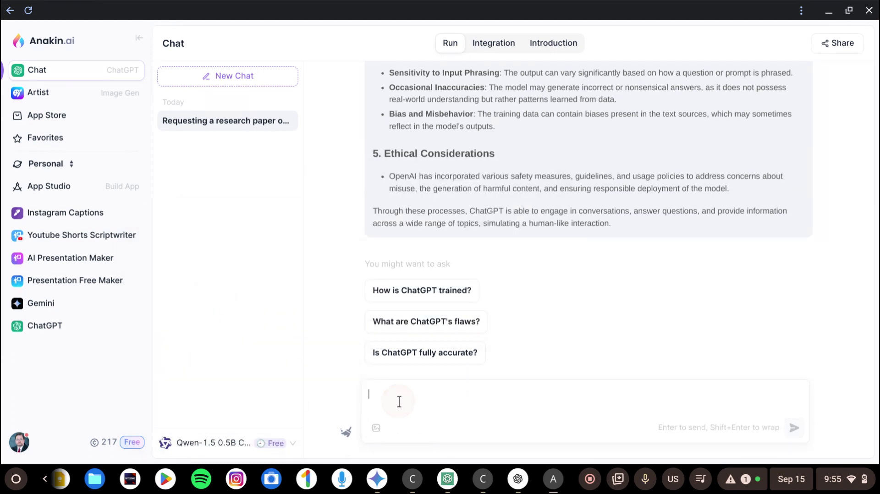
text(Generate a paper discussing the definition of chatbots, ChatGPT, and Google search.  Also discuss similarities and differences between chatbots, chatGPT and Google searches,  and their ethical uses.  Cite references, create footnotes, and create bibliographies)
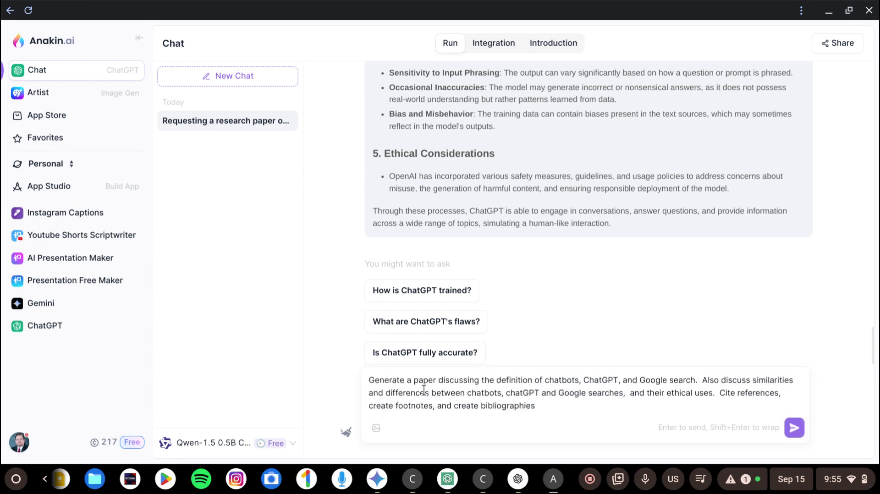
key(Return)
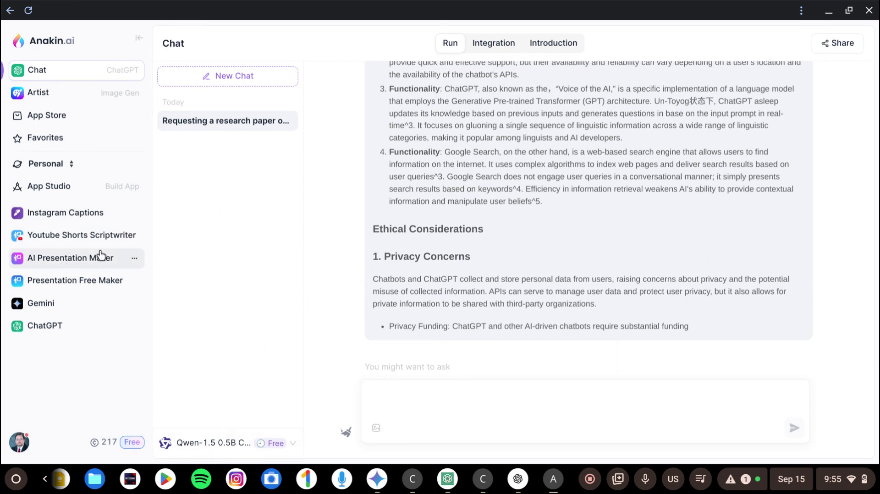
In Instagram Captions, replace the product name with "Craig's Computer Projects", keep Everyone as target audience, and generate the captions.
click(49, 216)
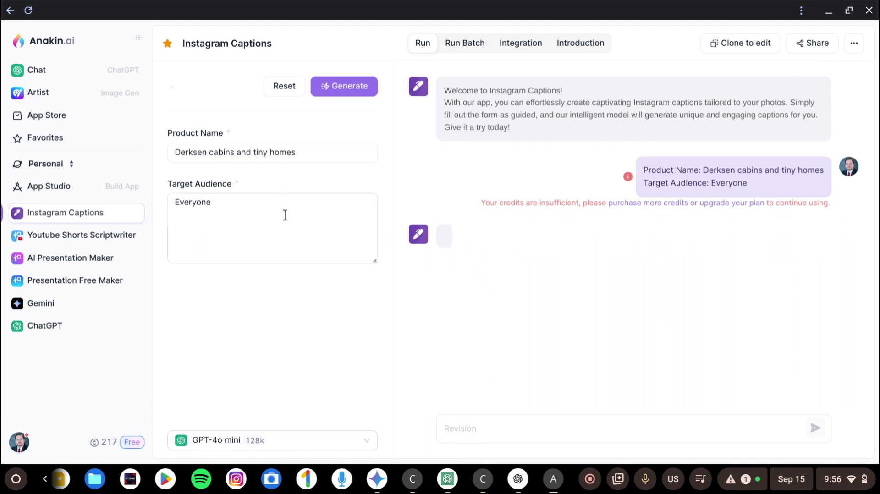
drag(322, 159, 128, 148)
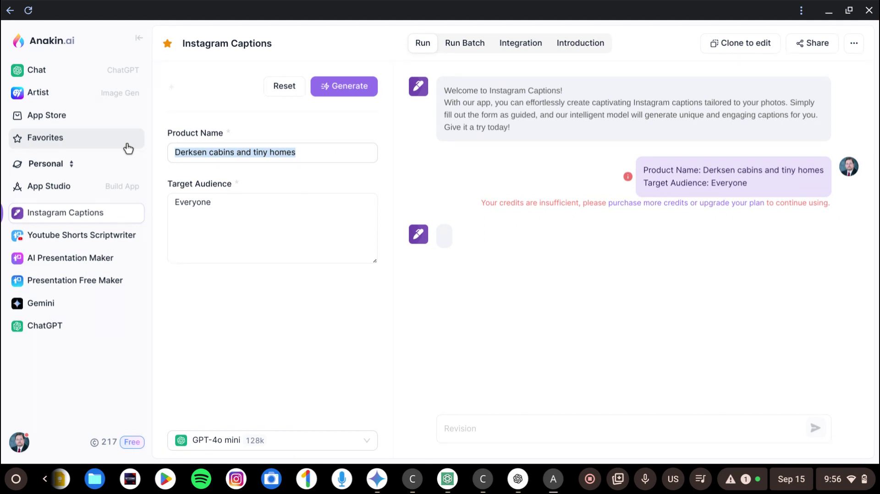
text(Craig)
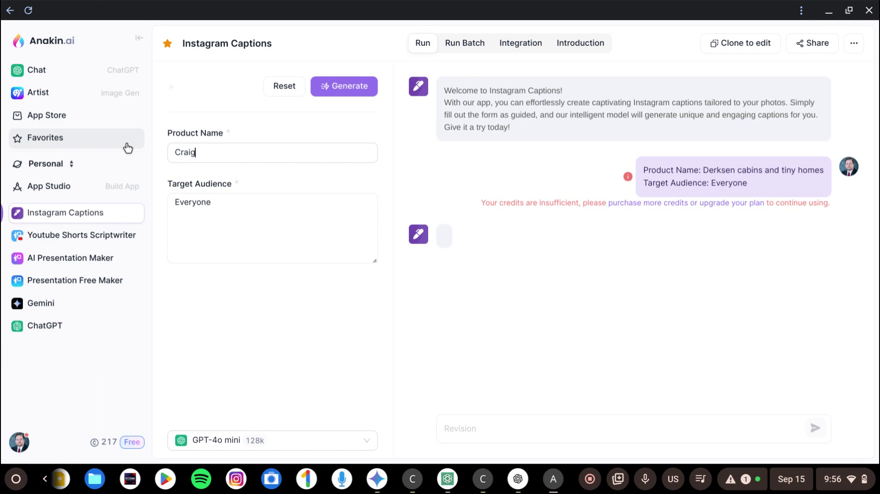
text('s Computer Projects)
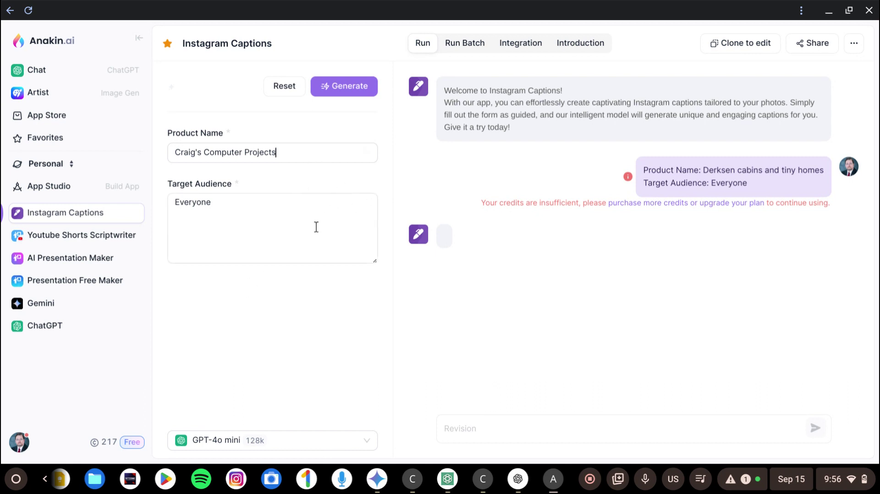
click(354, 87)
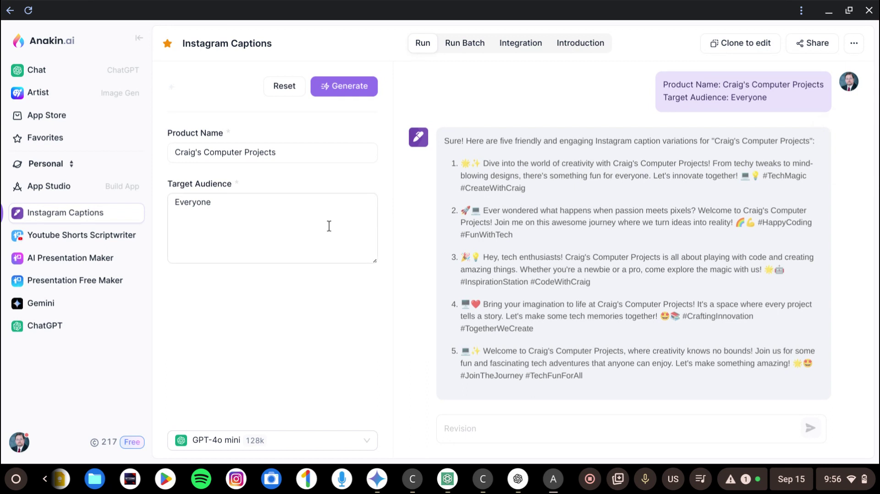
In AI Presentation Maker, enter the same paper prompt as the topic, choose the Fun tone and 20 slides, and generate the presentation.
click(82, 263)
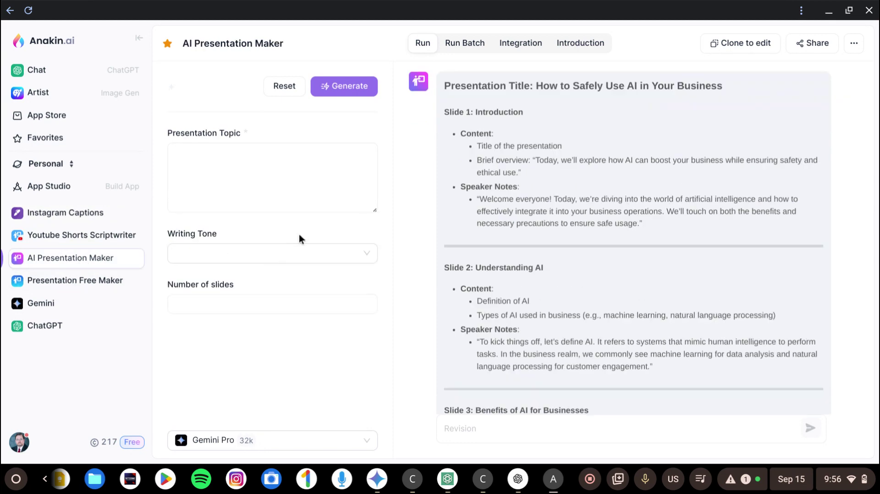
click(231, 152)
text(Generate a paper discussing the definition of chatbots, ChatGPT, and Google search.  Also discuss similarities and differences between chatbots, chatGPT and Google searches,  and their ethical uses.  Cite references, create footnotes, and create bibliographies)
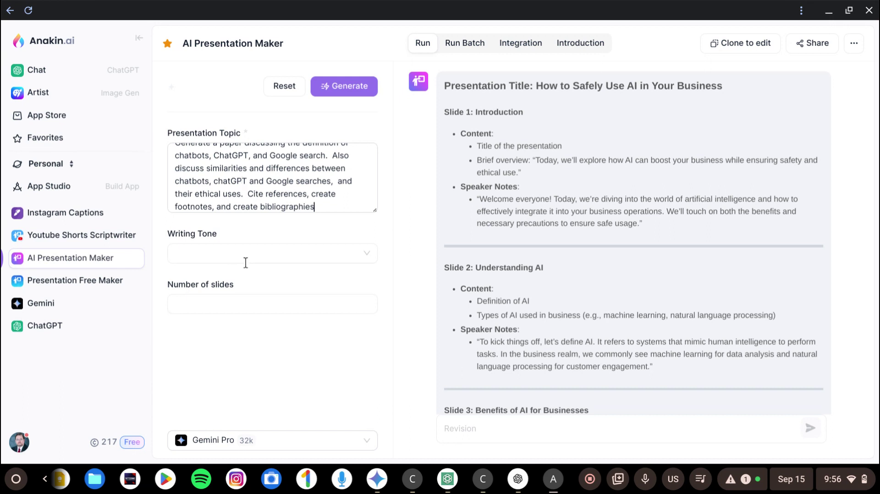
click(368, 253)
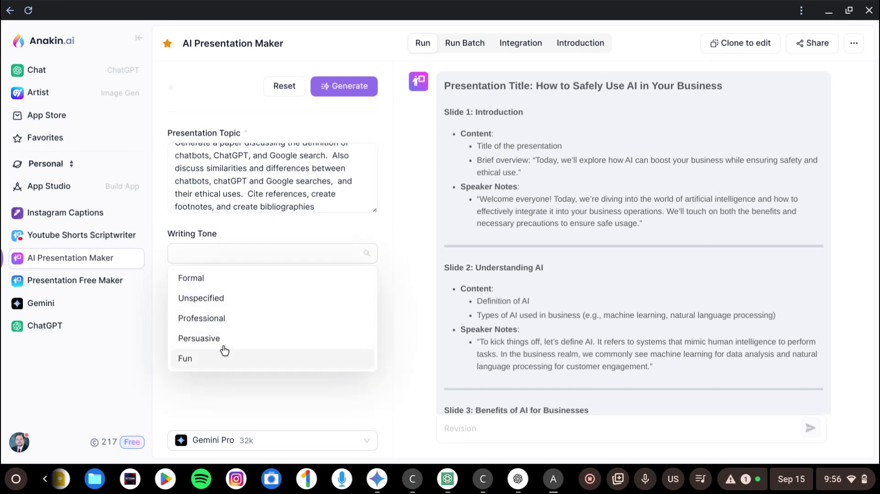
click(194, 360)
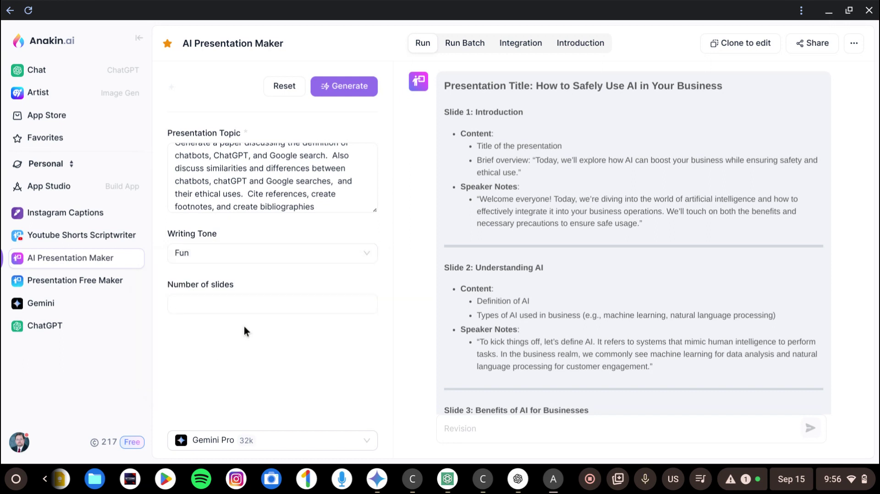
click(246, 307)
text(20)
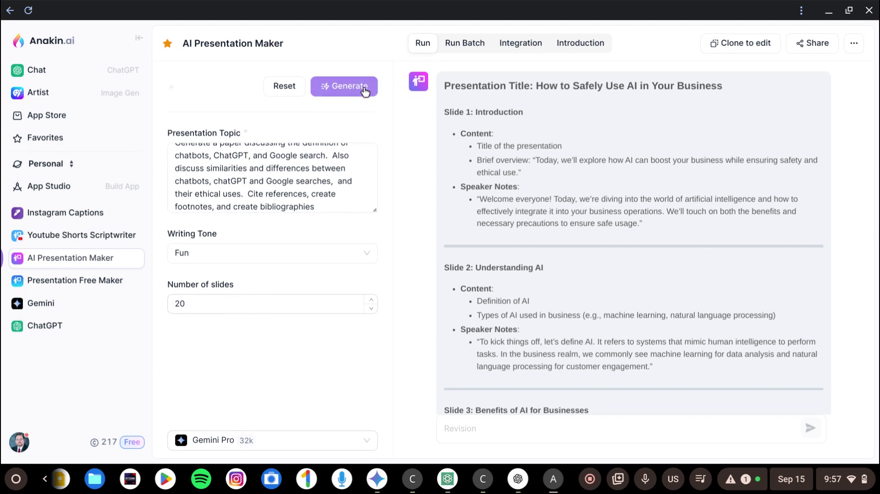
click(339, 86)
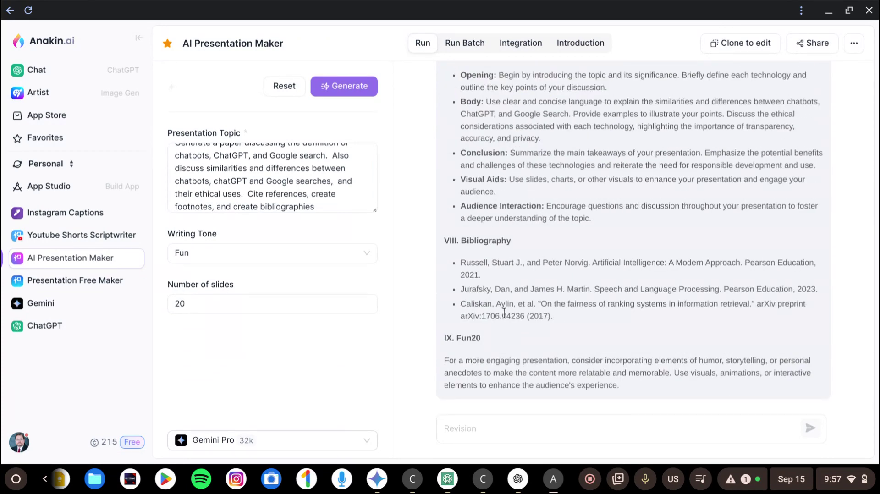
scroll(501, 301, up, 10)
scroll(513, 293, up, 15)
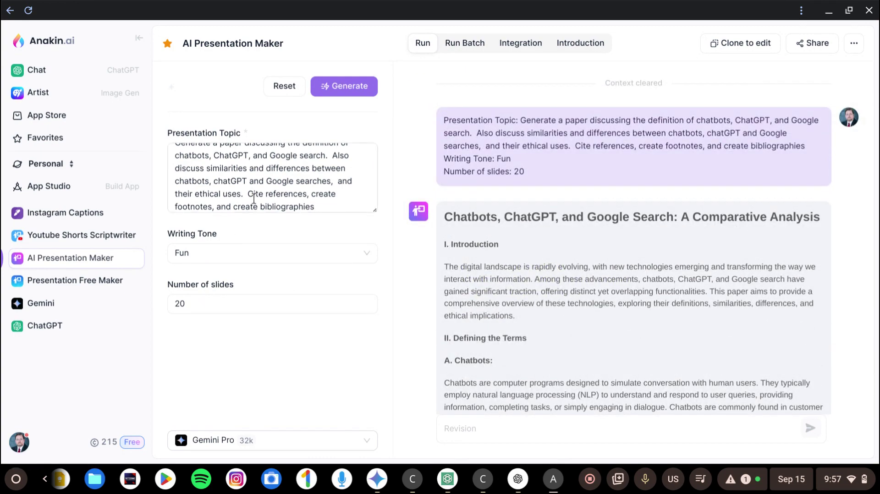
scroll(253, 202, up, 2)
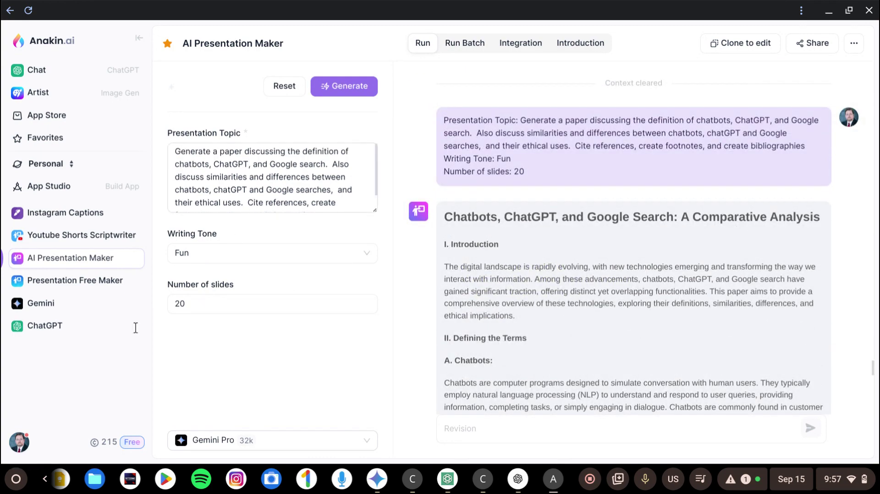
In Presentation Free Maker, enter the same paper prompt as the topic, choose the Educational tone and 10 slides, and generate the presentation.
click(110, 285)
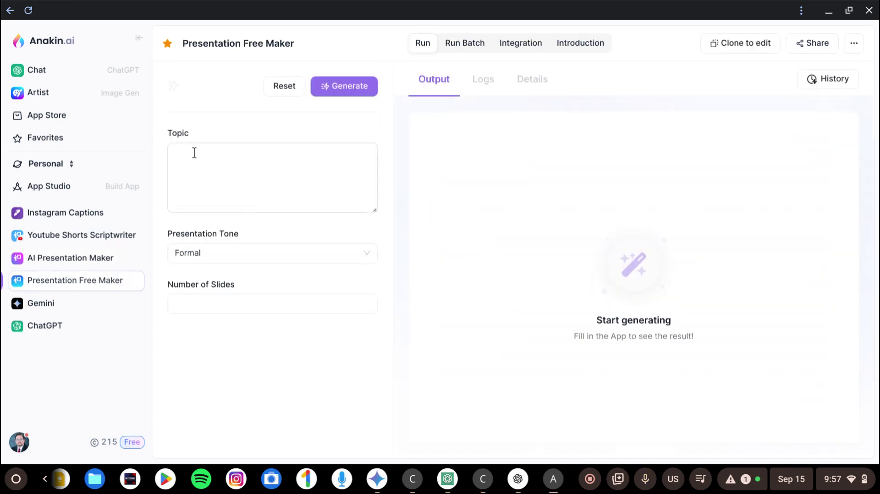
text(Generate a paper discussing the definition of chatbots, ChatGPT, and Google search.  Also discuss similarities and differences between chatbots, chatGPT and Google searches,  and their ethical uses.  Cite references, create footnotes, and create bibliographies)
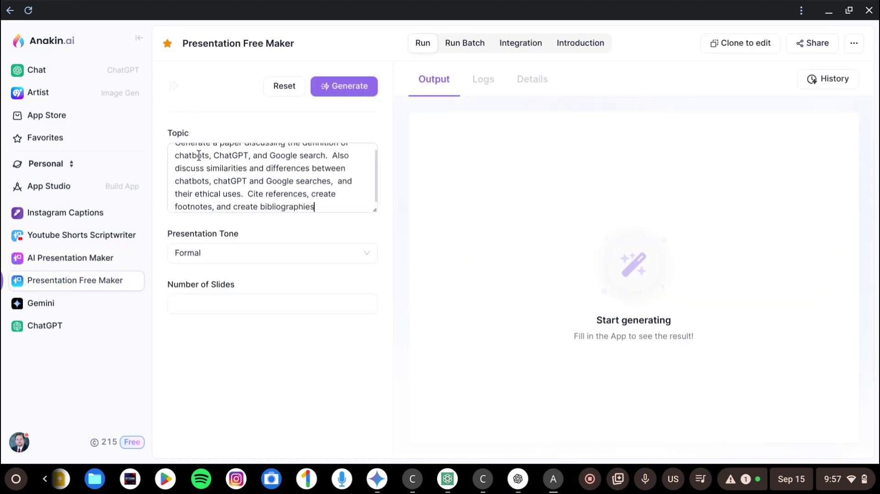
click(252, 253)
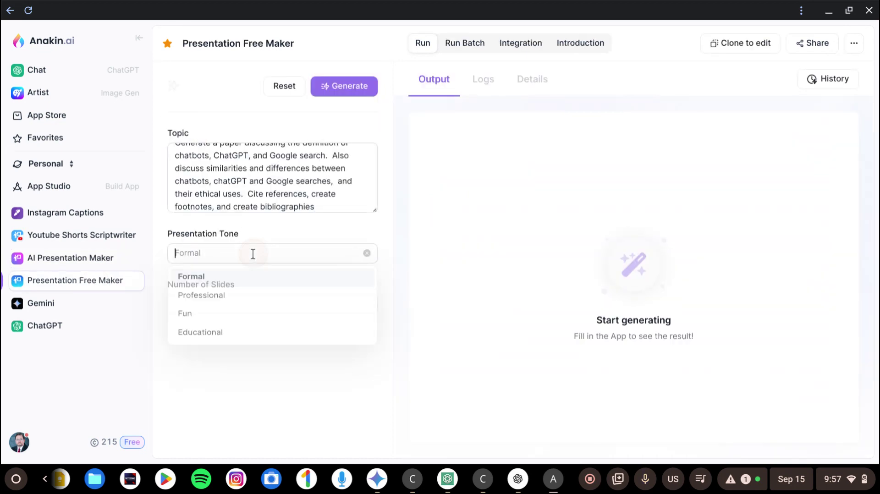
click(202, 341)
click(208, 304)
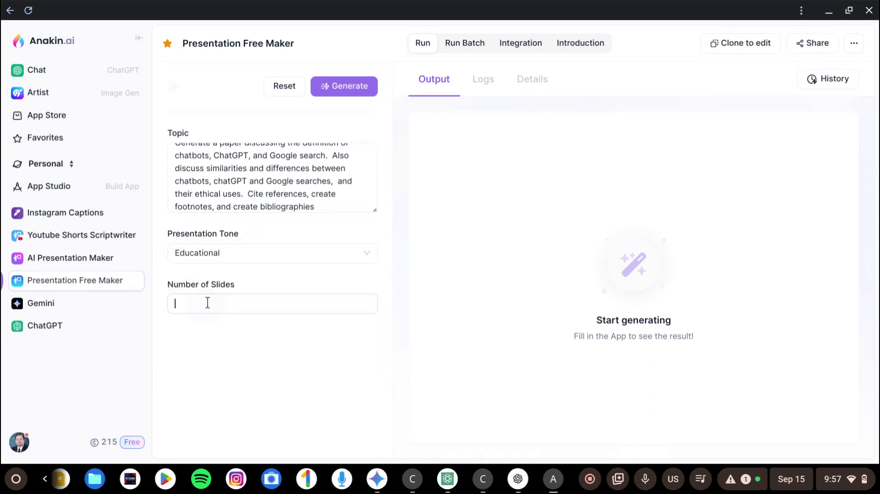
text(10)
click(306, 293)
click(337, 88)
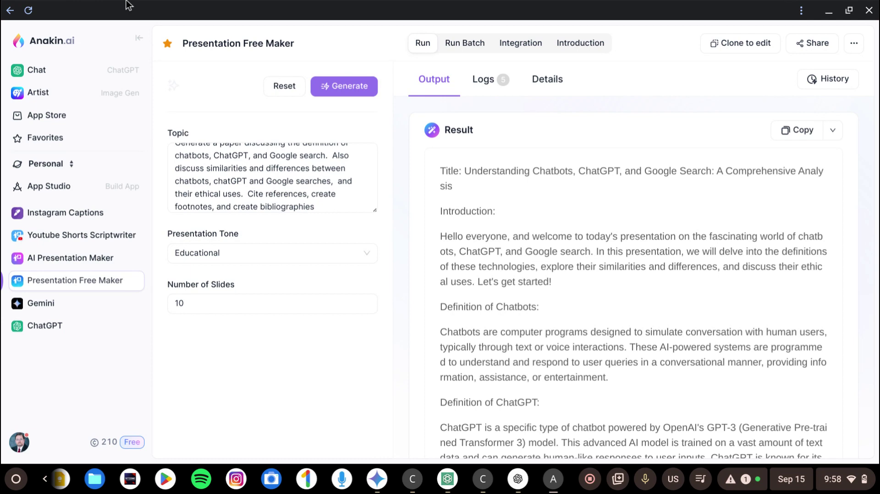
Review the generated presentation from its definitions through the ethical uses, conclusion and references to the presentation image.
scroll(572, 204, down, 4)
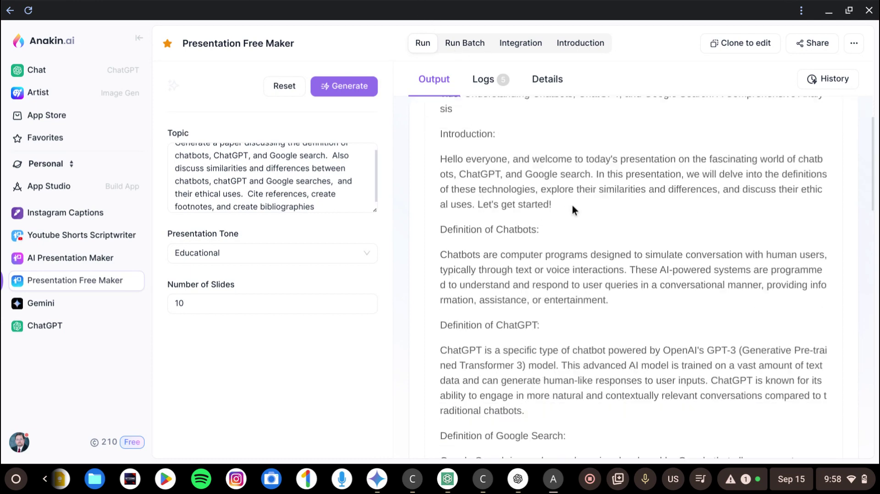
scroll(577, 204, down, 6)
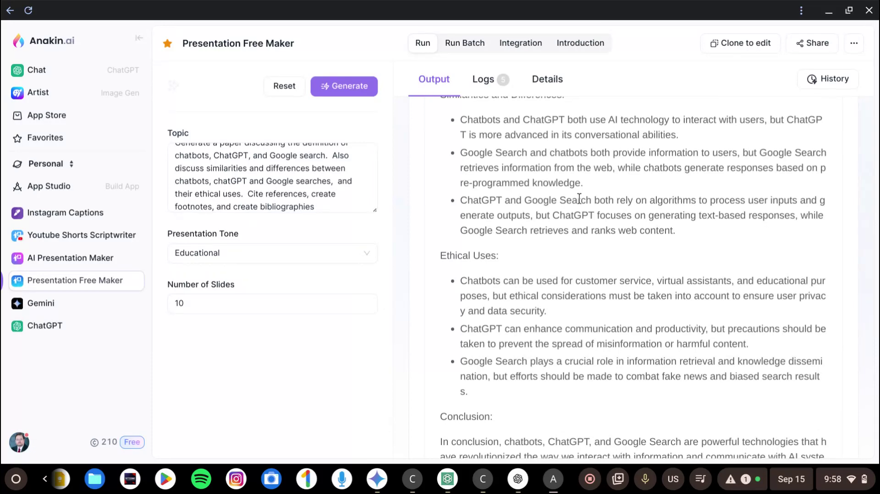
scroll(599, 251, down, 8)
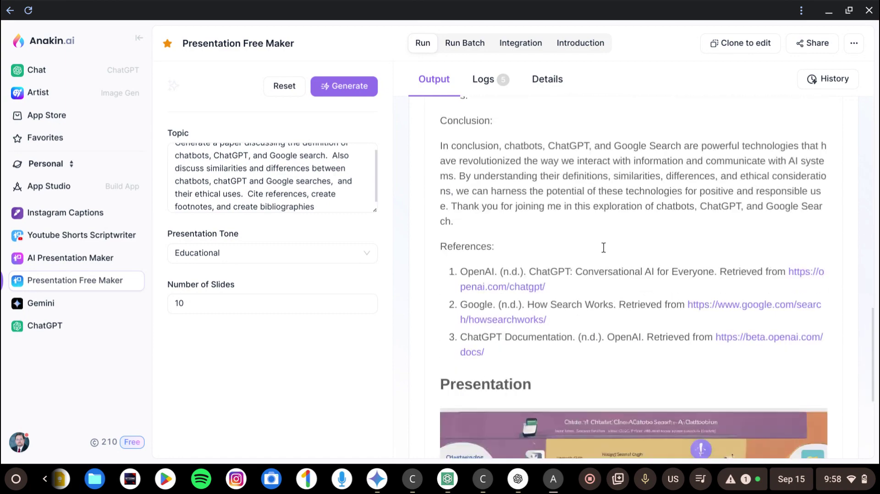
scroll(610, 244, down, 2)
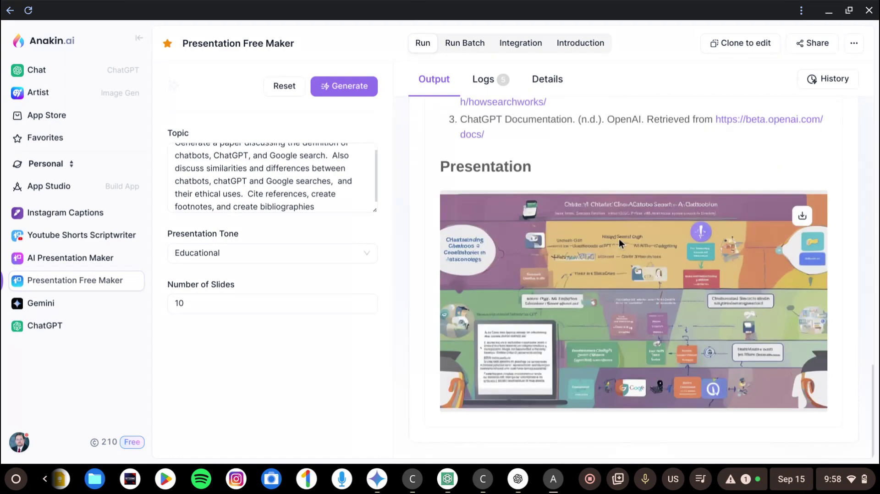
scroll(620, 239, up, 3)
scroll(621, 240, down, 3)
scroll(576, 141, up, 4)
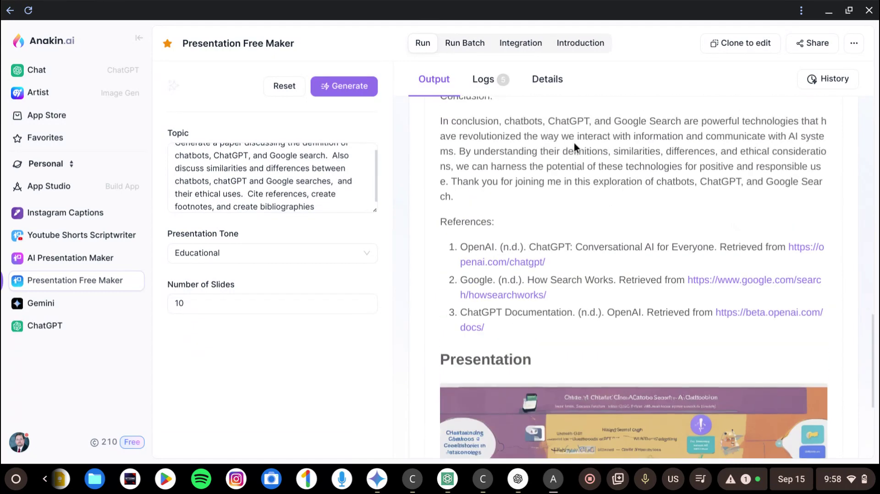
scroll(573, 152, up, 2)
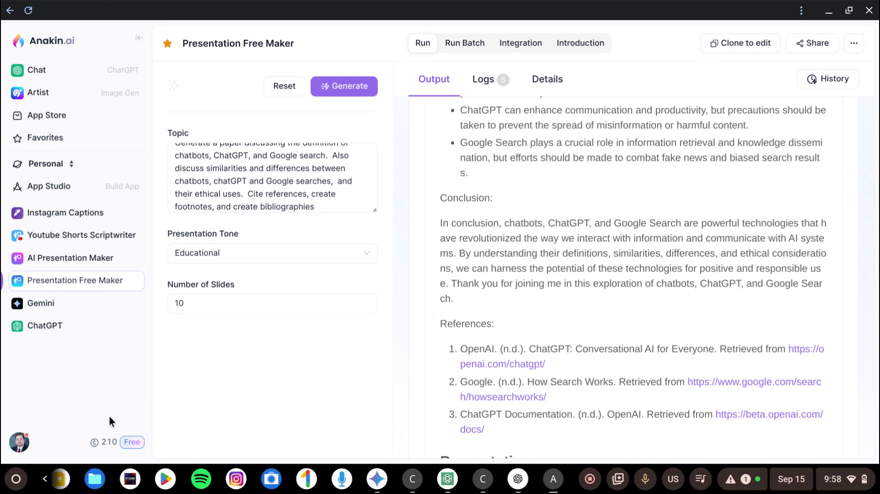
Check the remaining credits and the daily allowance of the Free plan against the paid plans, and close the upgrade page.
click(107, 443)
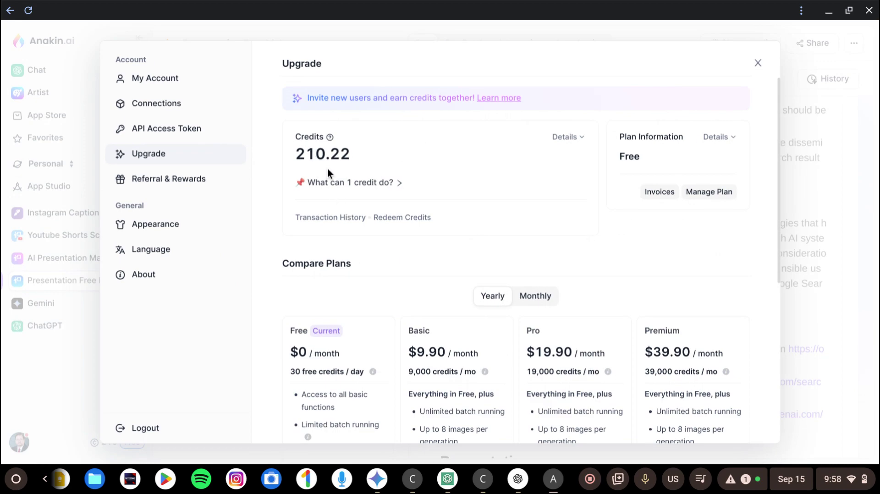
scroll(362, 281, down, 1)
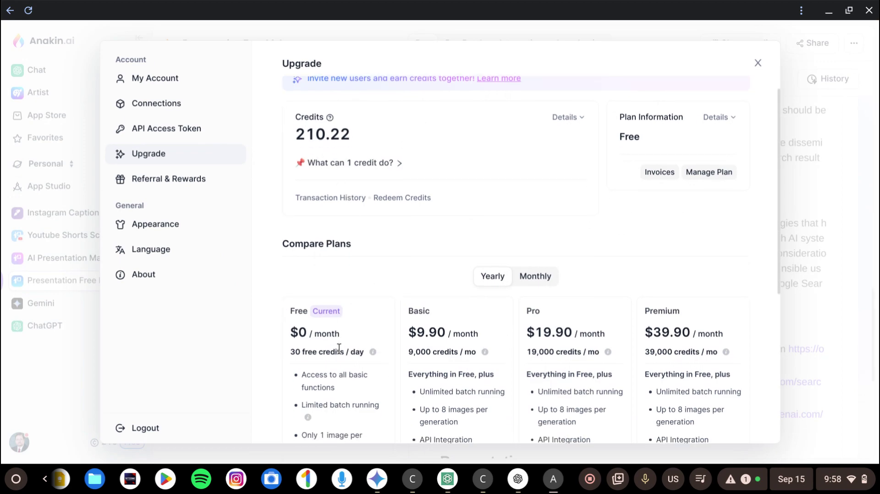
mouse_move(331, 353)
click(757, 67)
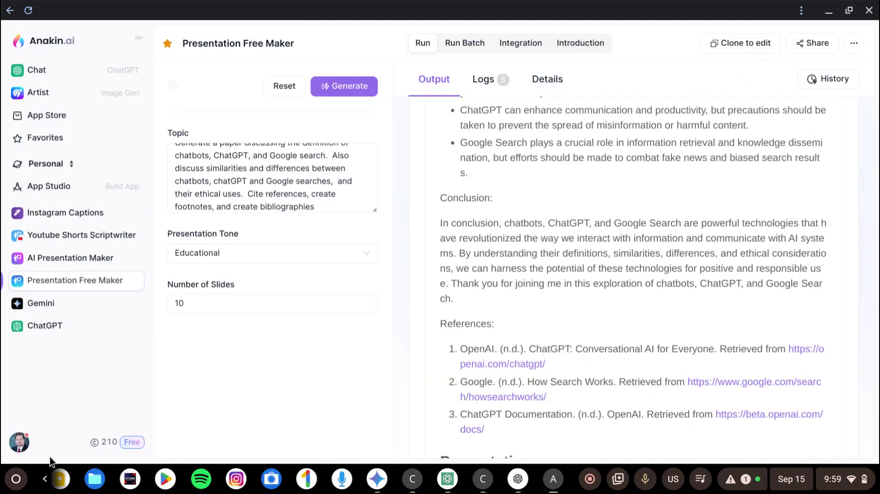
Open Copilot from the ChatGPT app group and switch its Use GPT-4 option off and back on.
click(17, 479)
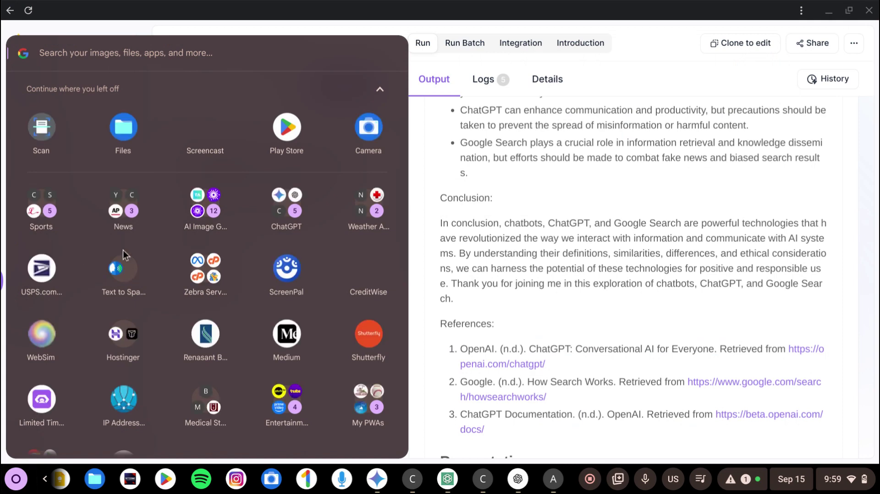
click(285, 203)
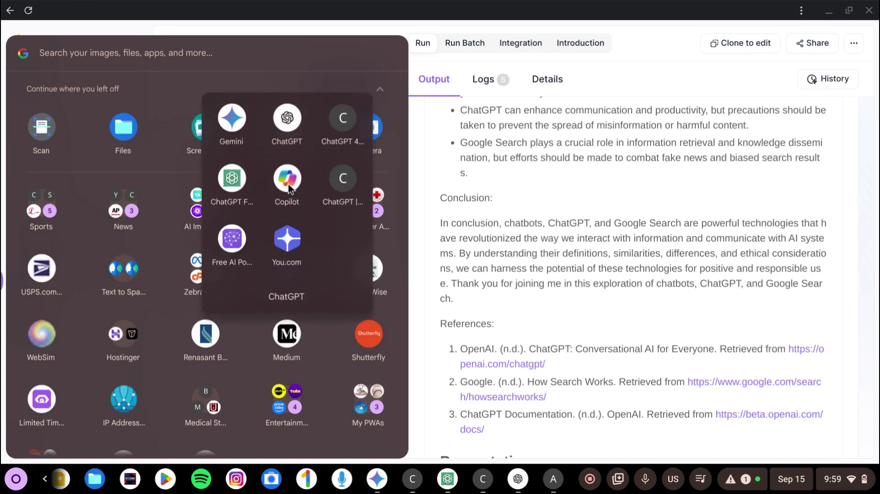
click(288, 183)
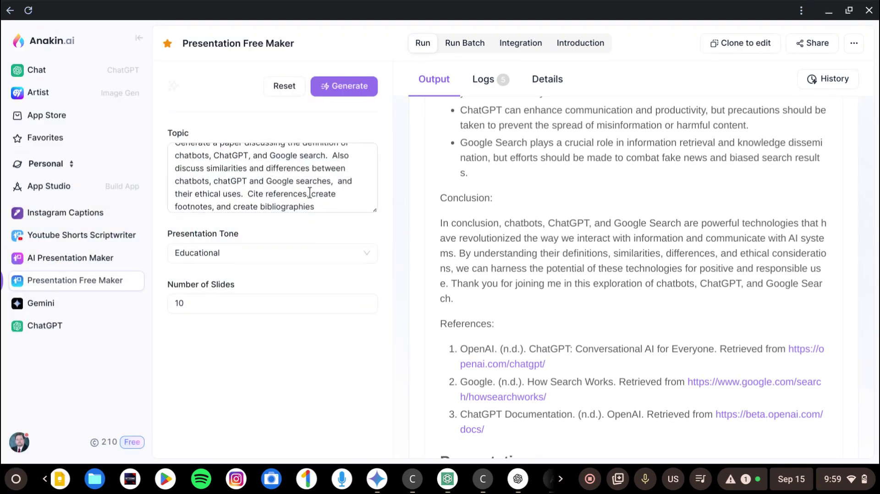
click(563, 485)
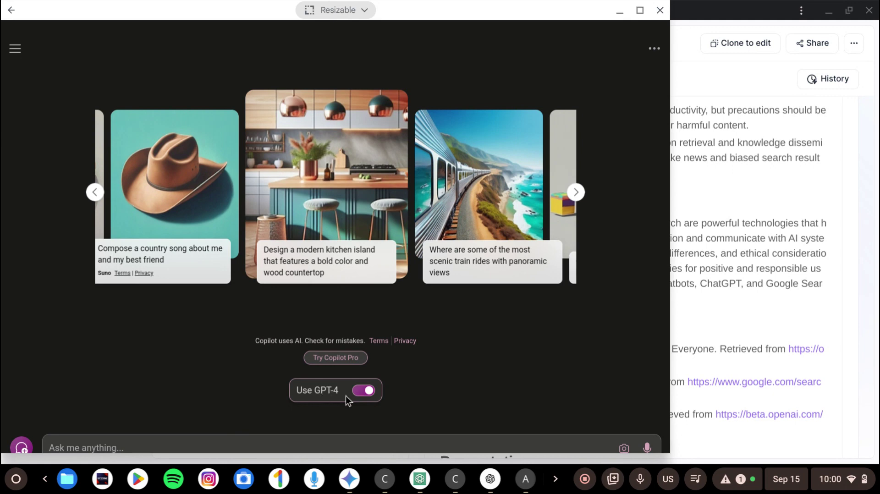
click(359, 394)
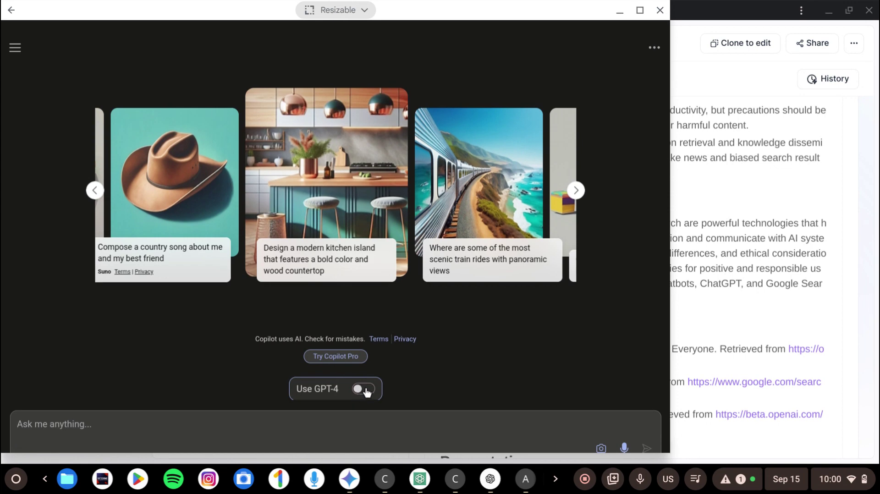
click(371, 390)
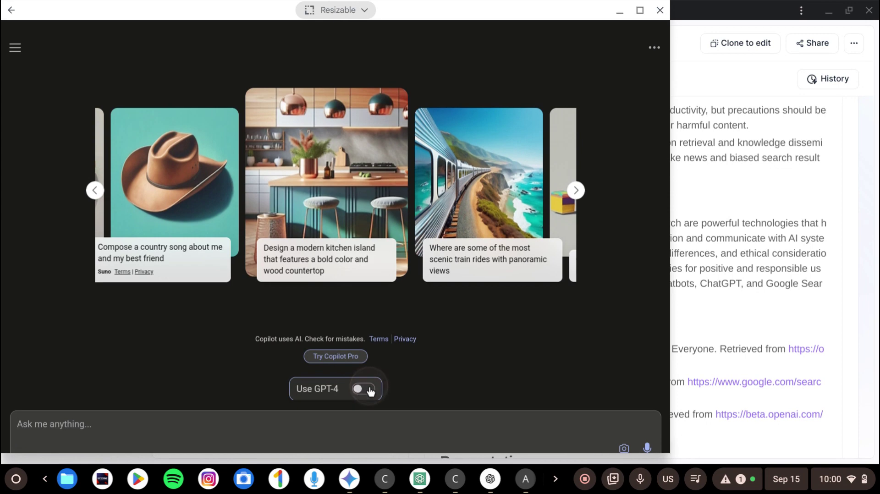
click(82, 427)
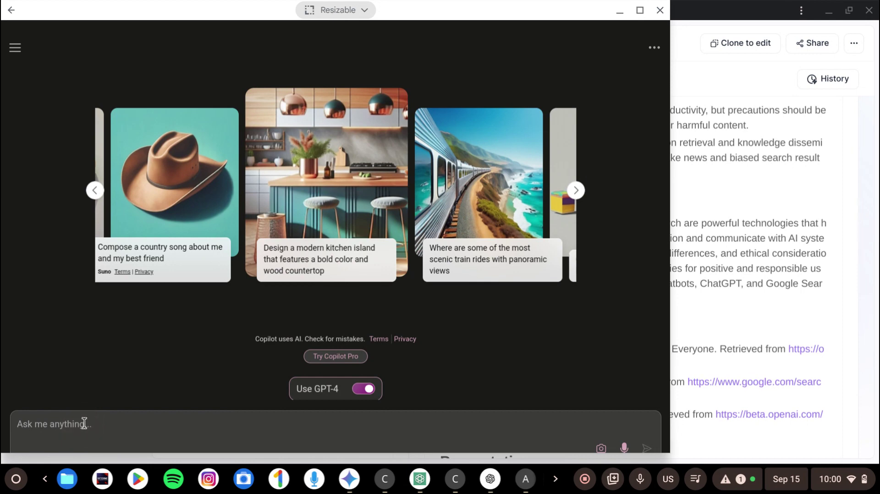
text(Generate a paper discussing the definition of chatbots, ChatGPT, and Google search.  Also discuss similarities and differences between chatbots, chatGPT and Google searches,  and their ethical uses.  Cite references, create footnotes, and create bibliographies)
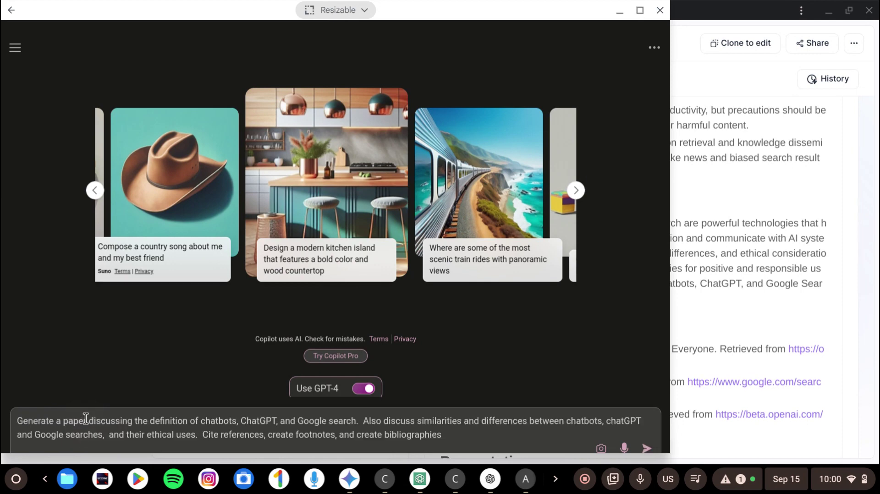
click(85, 418)
text(Generate a paper discussing the definition of chatbots, ChatGPT, and Google search.  Also discuss similarities and differences between chatbots, chatGPT and Google searches,  and their ethical uses.  Cite references, create footnotes, and create bibliographies)
key(ctrl+a)
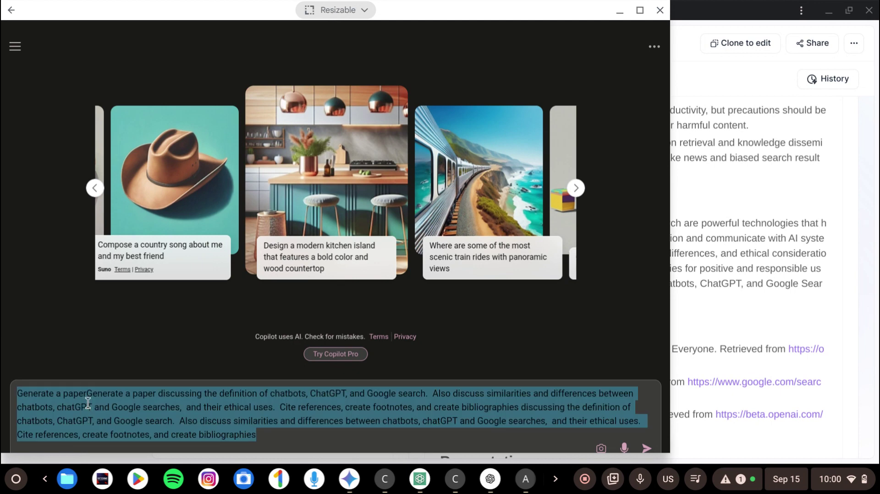
key(BackSpace)
Submit the paper prompt on chatbots, ChatGPT and Google search, with ethical uses, references, footnotes and bibliographies, to Copilot.
text(Generate a paper discussing the definition of chatbots, ChatGPT, and Google search.  Also discuss similarities and differences between chatbots, chatGPT and Google searches,  and their ethical uses.  Cite references, create footnotes, and create bibliographies)
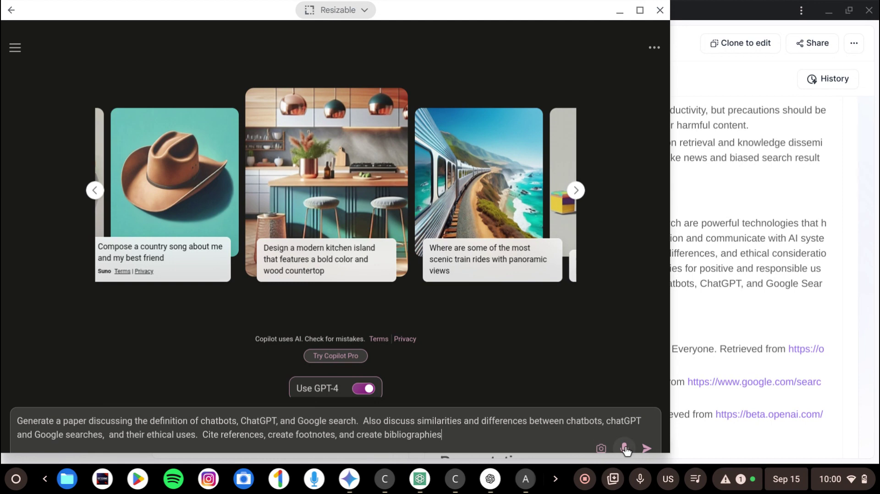
click(646, 448)
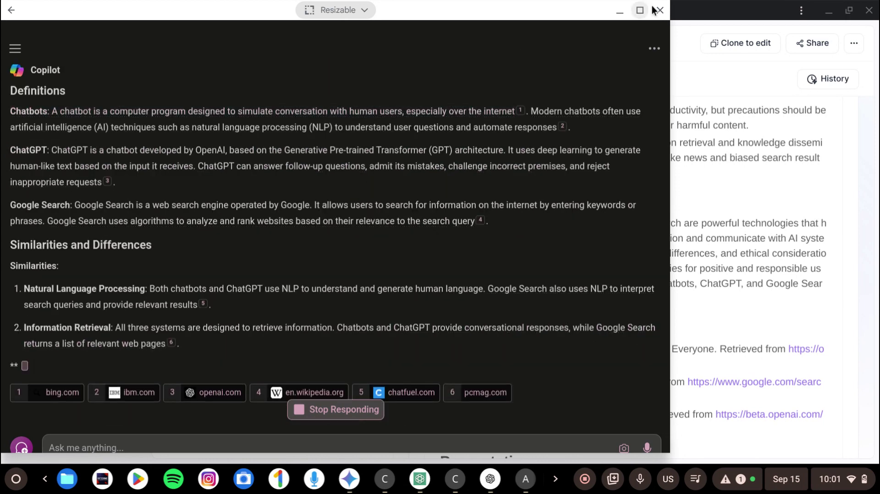
View Copilot's additional options, close them, and read the generated paper down to the ethical uses.
click(654, 50)
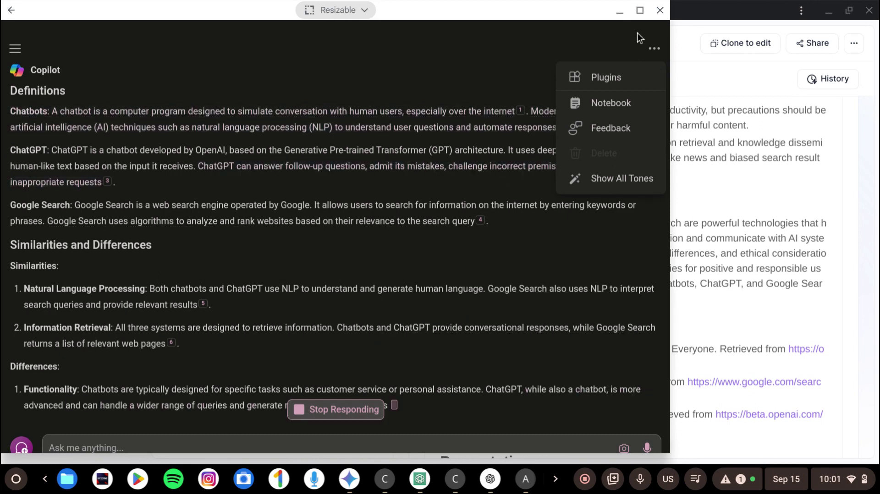
click(654, 48)
scroll(419, 123, down, 2)
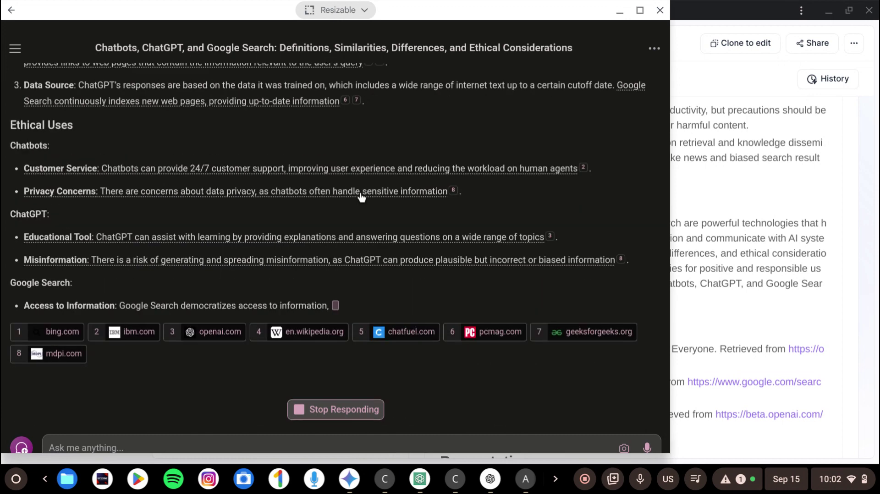
Read the rest of Copilot's generated paper, from the ethical uses through the conclusion to the cited references and source links.
click(620, 258)
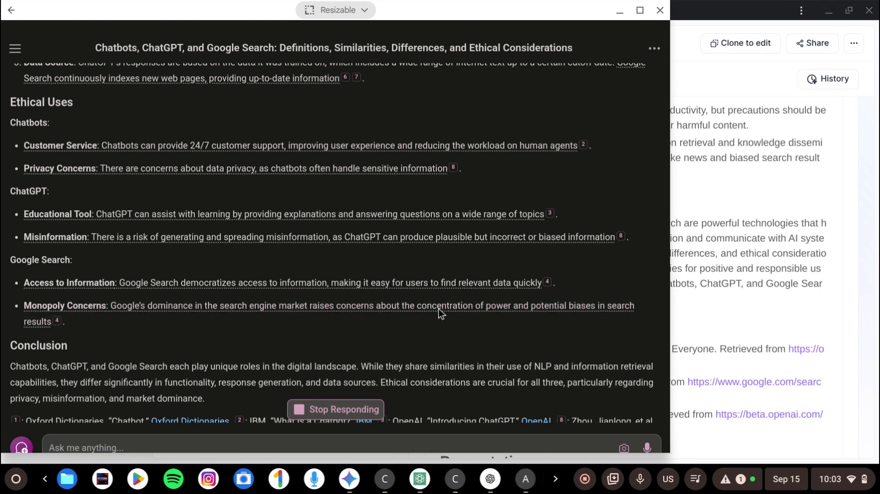
scroll(296, 238, down, 3)
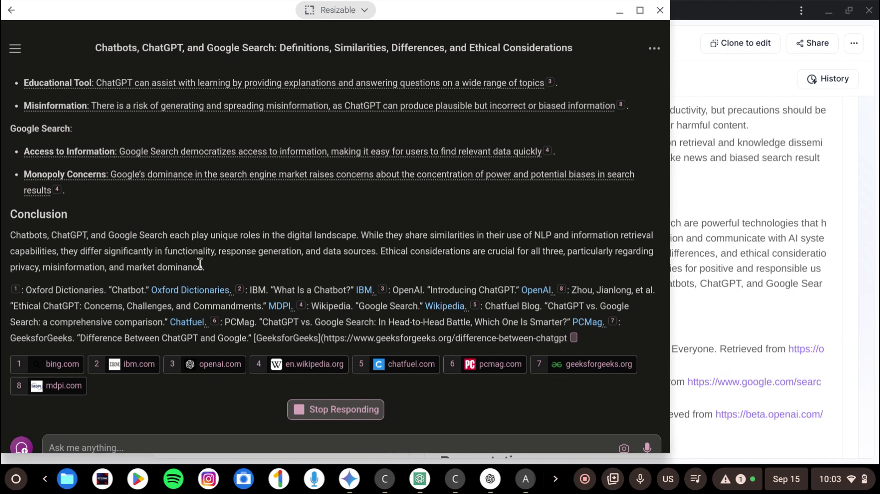
scroll(229, 238, down, 1)
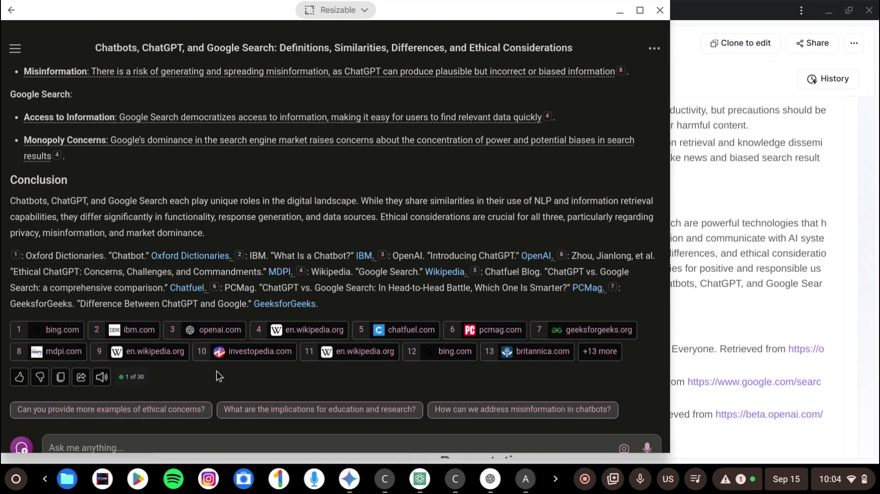
Start and stop the read-aloud of Copilot's answer, then review the options for sharing the answer and close them without sharing.
click(106, 377)
click(104, 377)
click(262, 141)
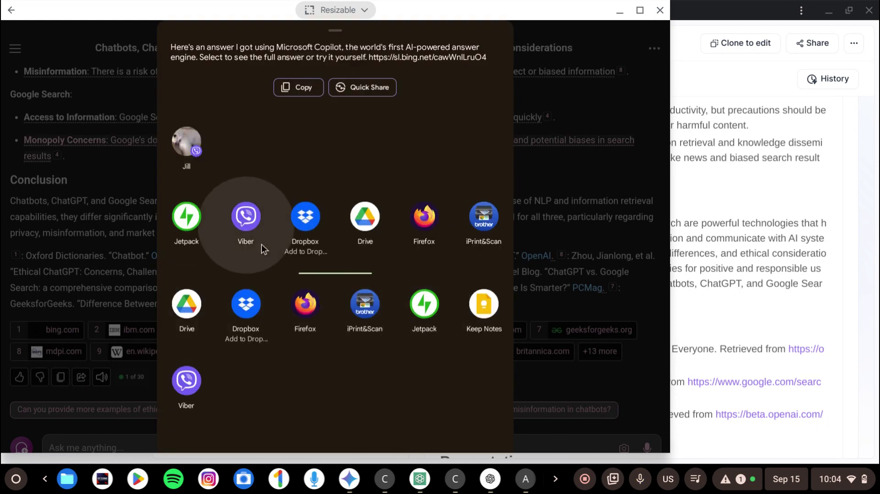
scroll(262, 242, down, 1)
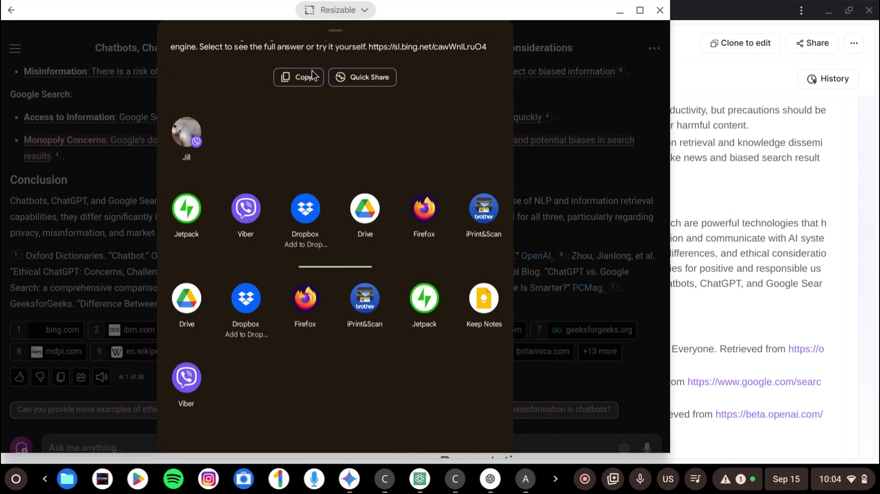
scroll(342, 51, up, 1)
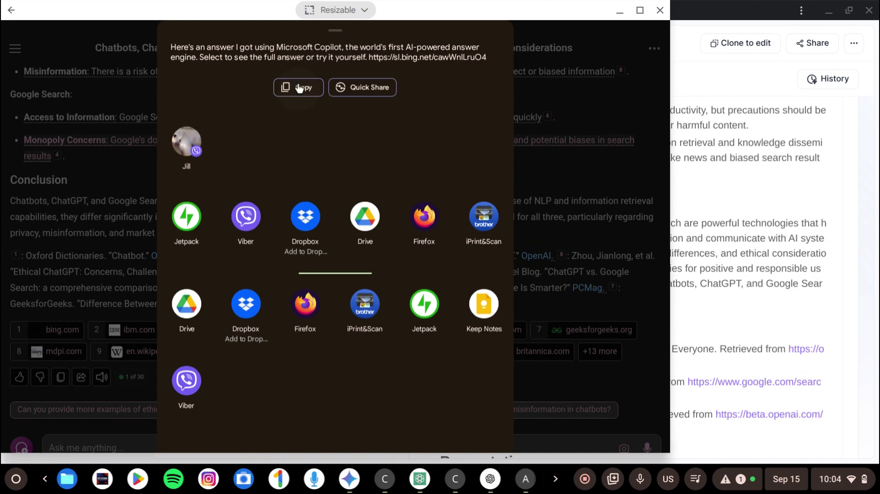
click(93, 51)
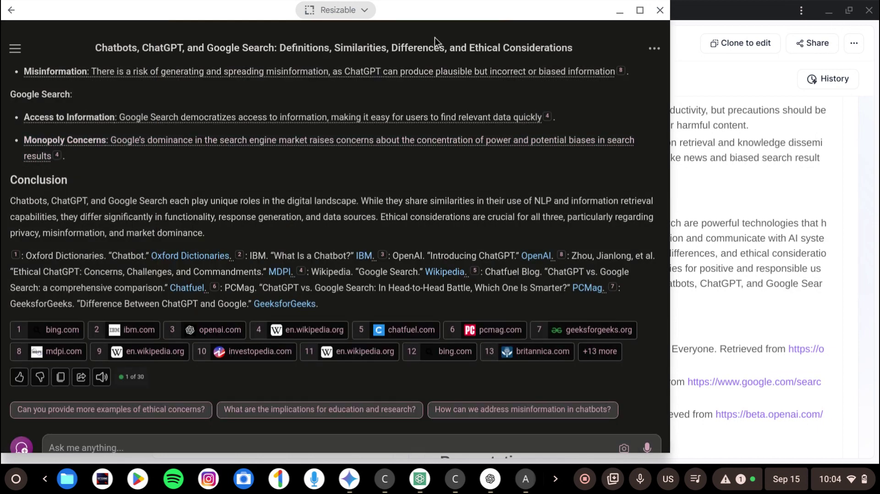